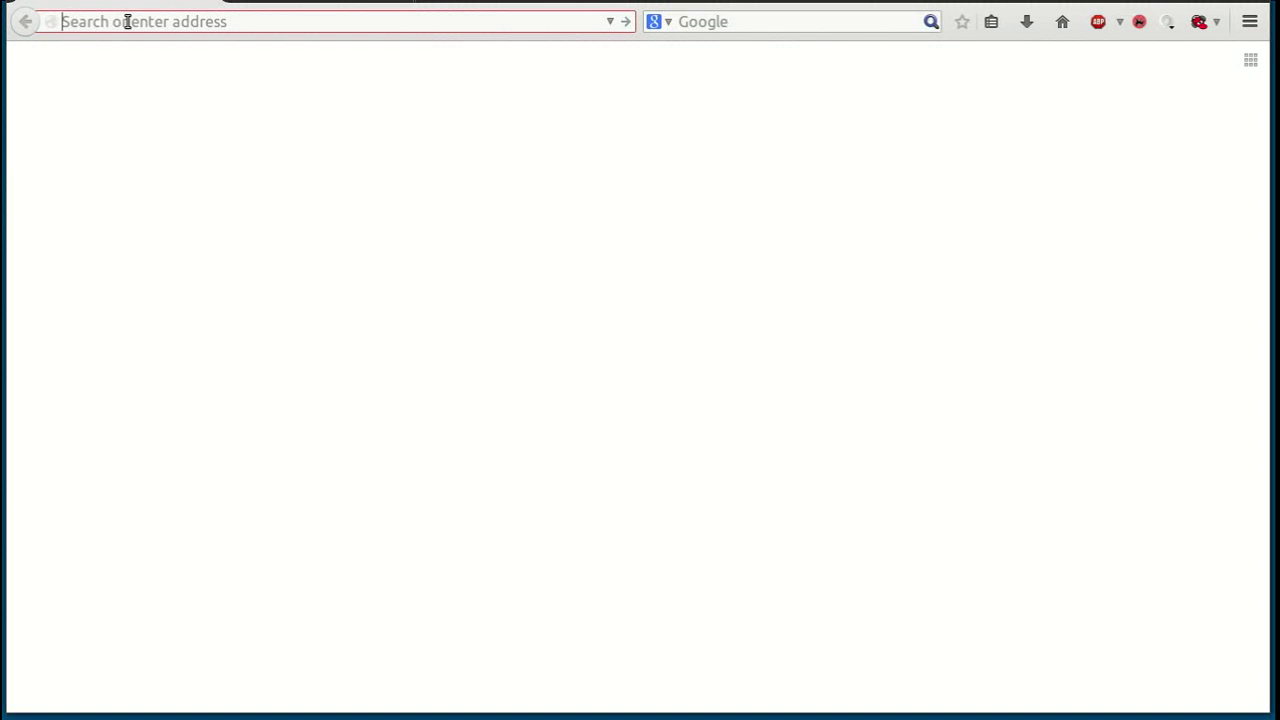
Load the shared blog folder and make copies of all three Master files
key("Return")
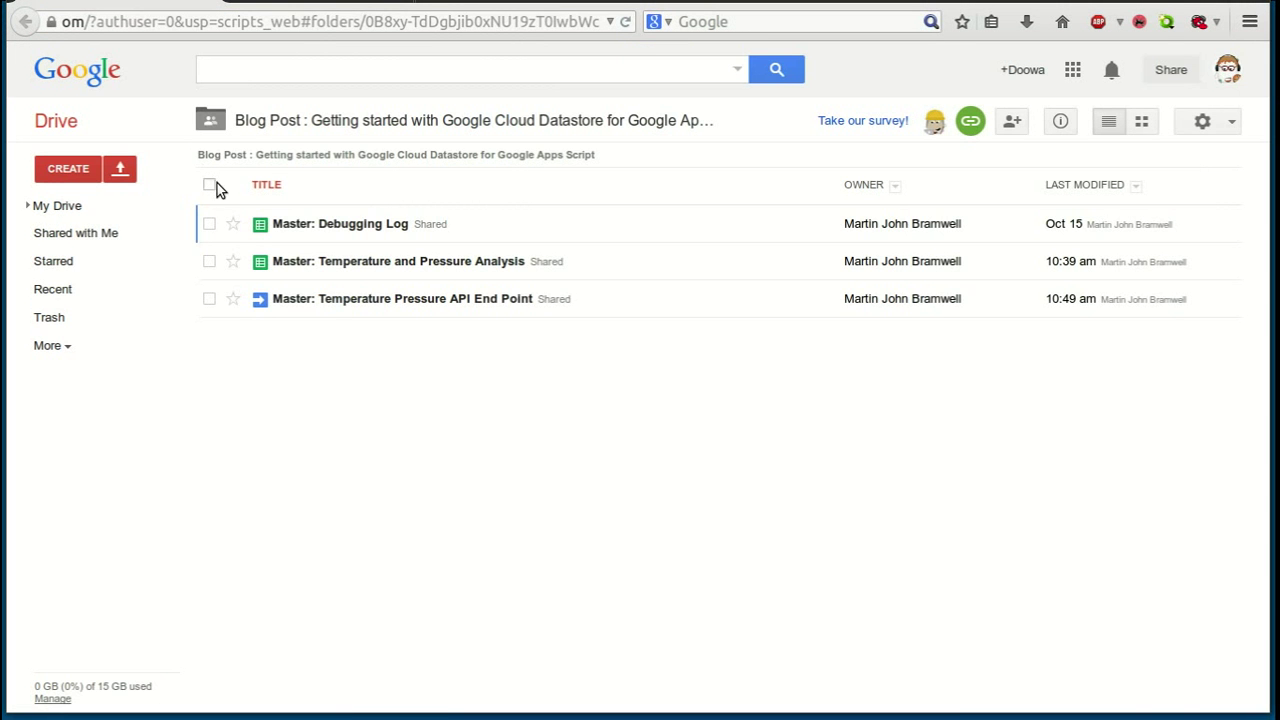
left_click(211, 185)
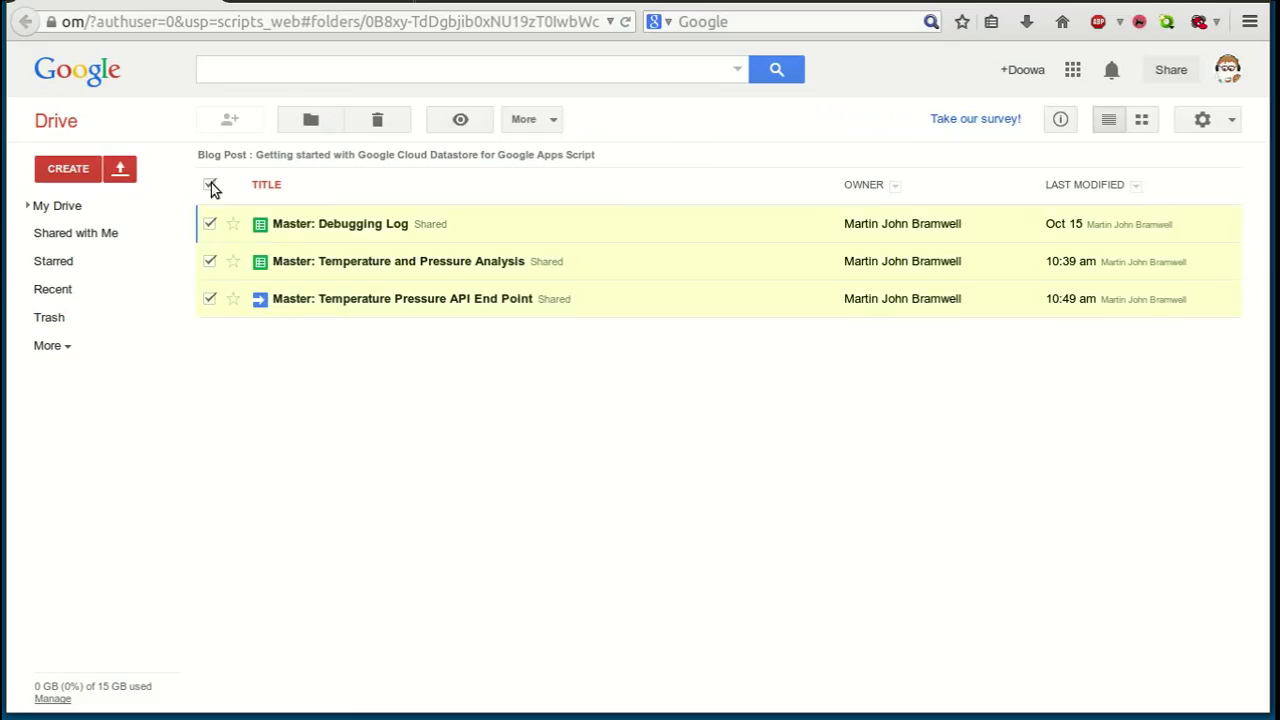
left_click(556, 123)
left_click(586, 314)
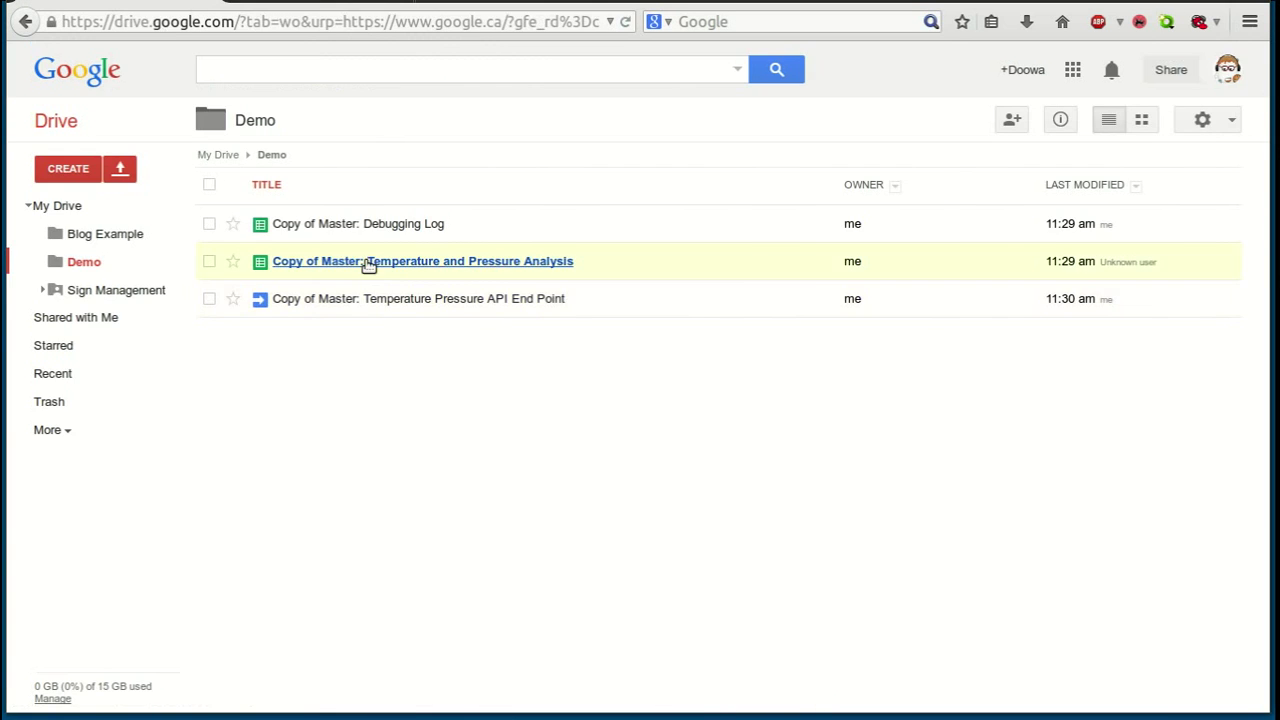
Rename the copied spreadsheet to 'Debugging Log' by removing the 'Copy of Master' prefix
left_click(340, 224)
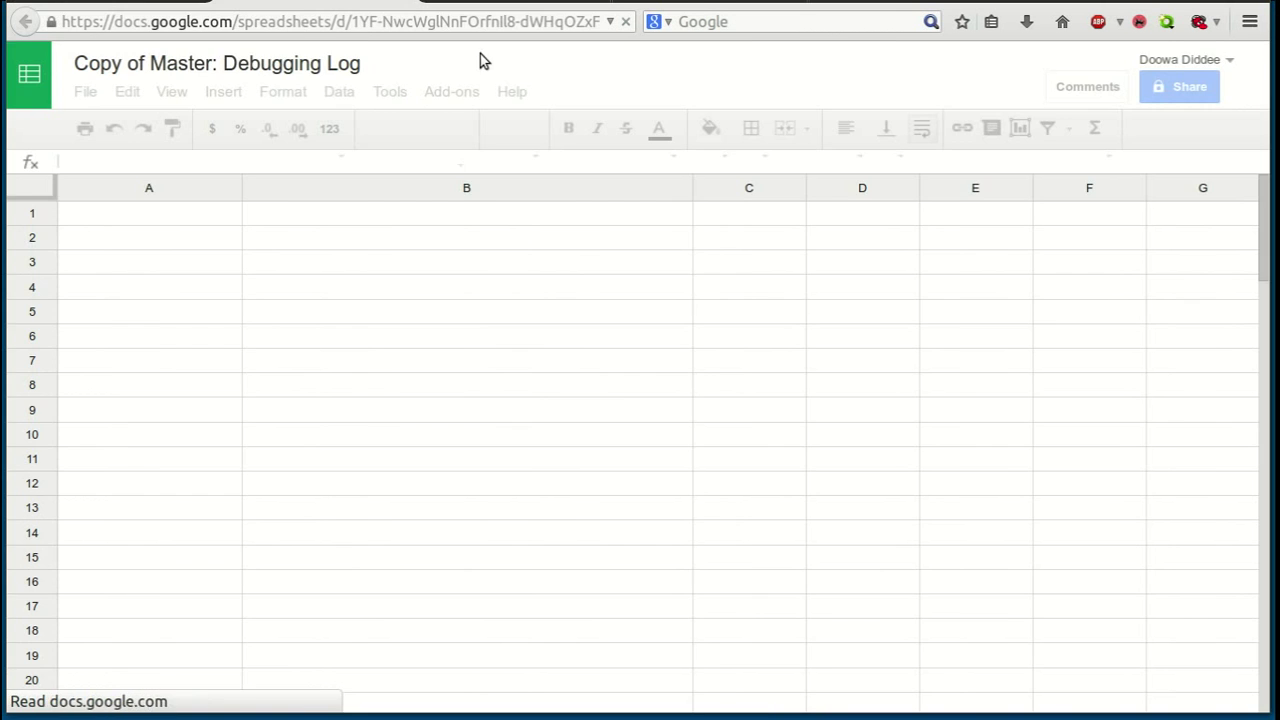
left_click(330, 63)
left_click(565, 395)
left_click_drag(565, 395, 386, 388)
key("BackSpace")
key("Return")
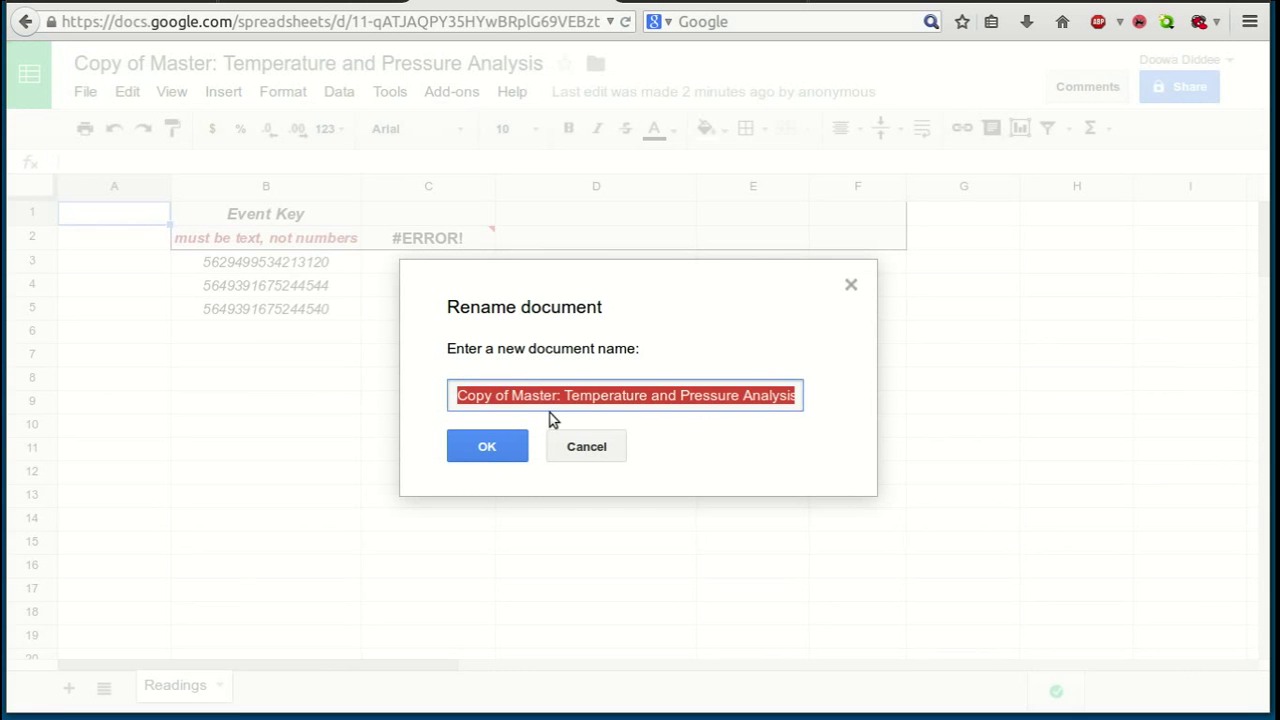
Remove the 'Copy of Master' prefix so the spreadsheet is named 'Temperature and Pressure Analysis'
left_click(563, 395)
key("shift+Home")
key("BackSpace")
key("Return")
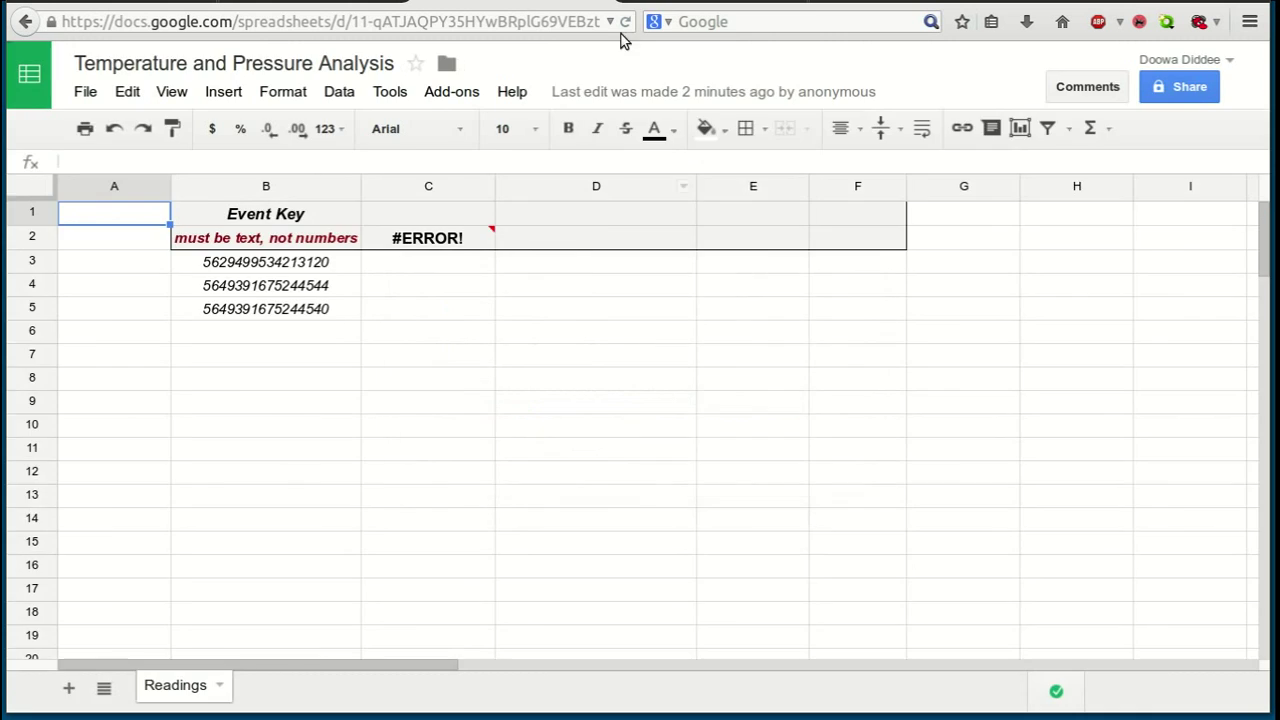
Rename the script project to 'Temperature Pressure API End Point' by deleting its copy prefix
left_click(246, 55)
left_click(669, 374)
left_click_drag(613, 374, 656, 374)
key("ctrl+shift+Right")
key("BackSpace")
key("Return")
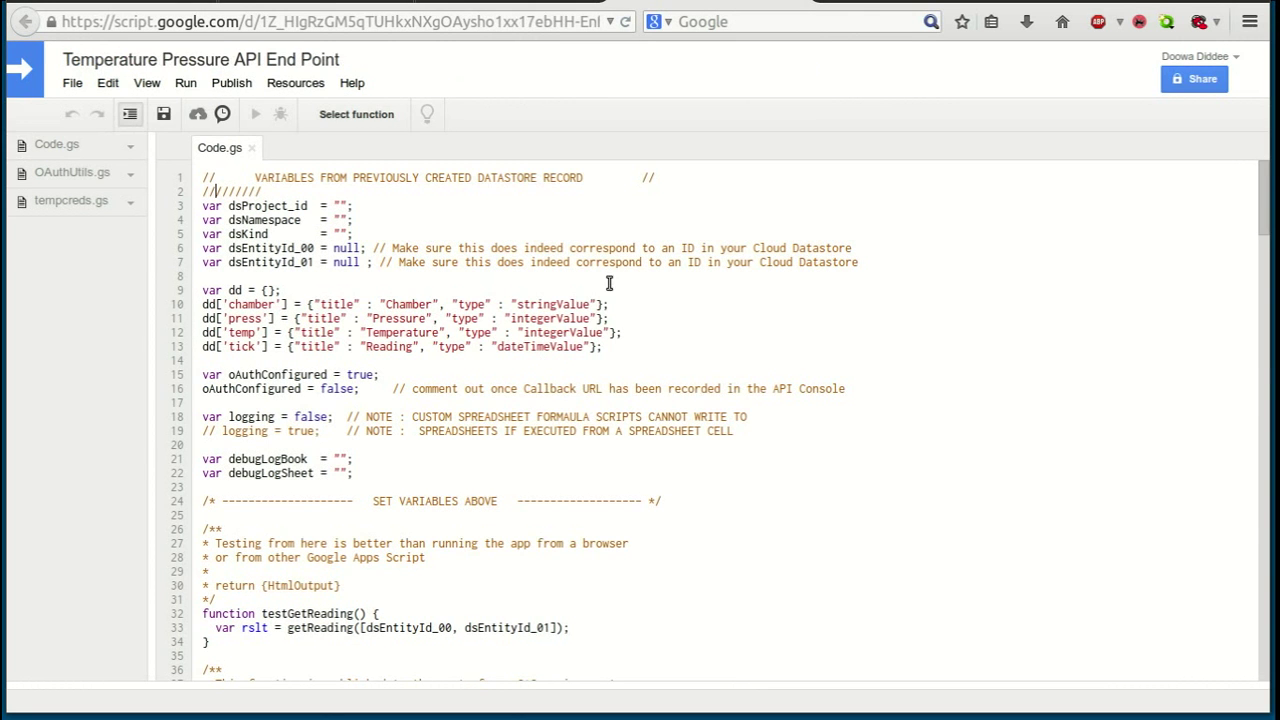
Open the Temperature and Pressure Analysis script and rename its project 'Temp Press EP demo'
left_click(452, 8)
left_click(394, 93)
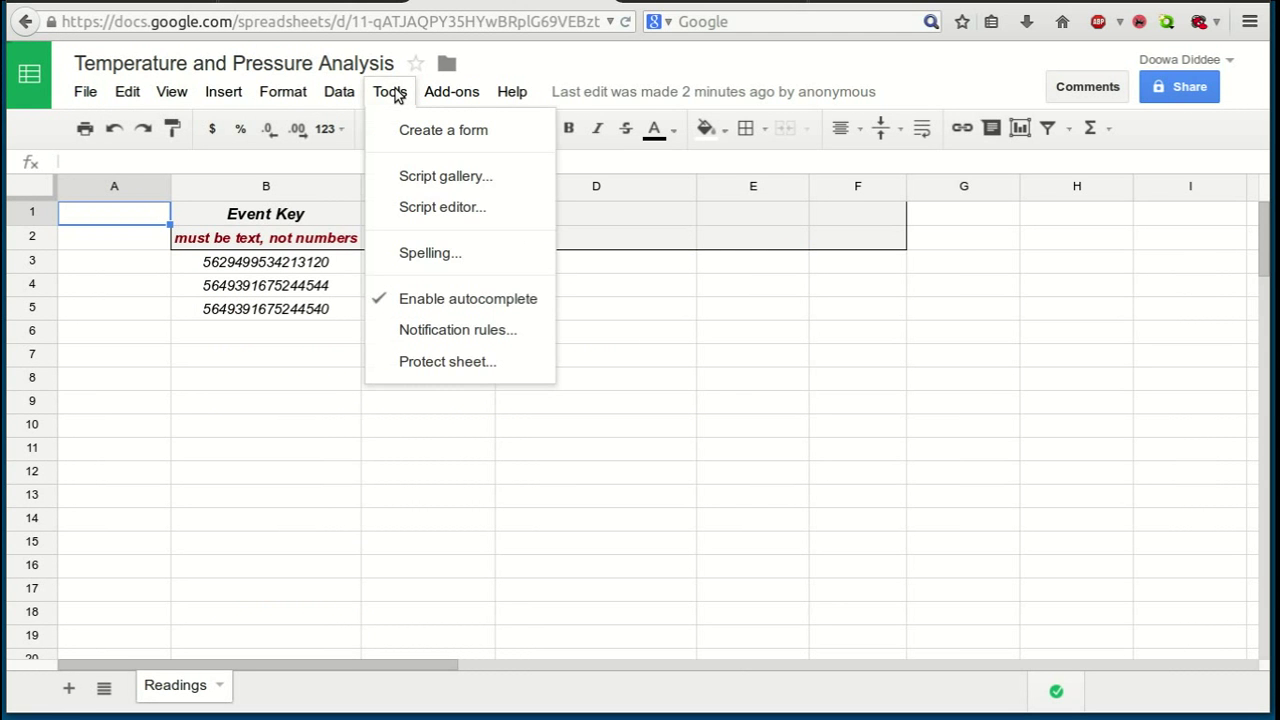
left_click(423, 207)
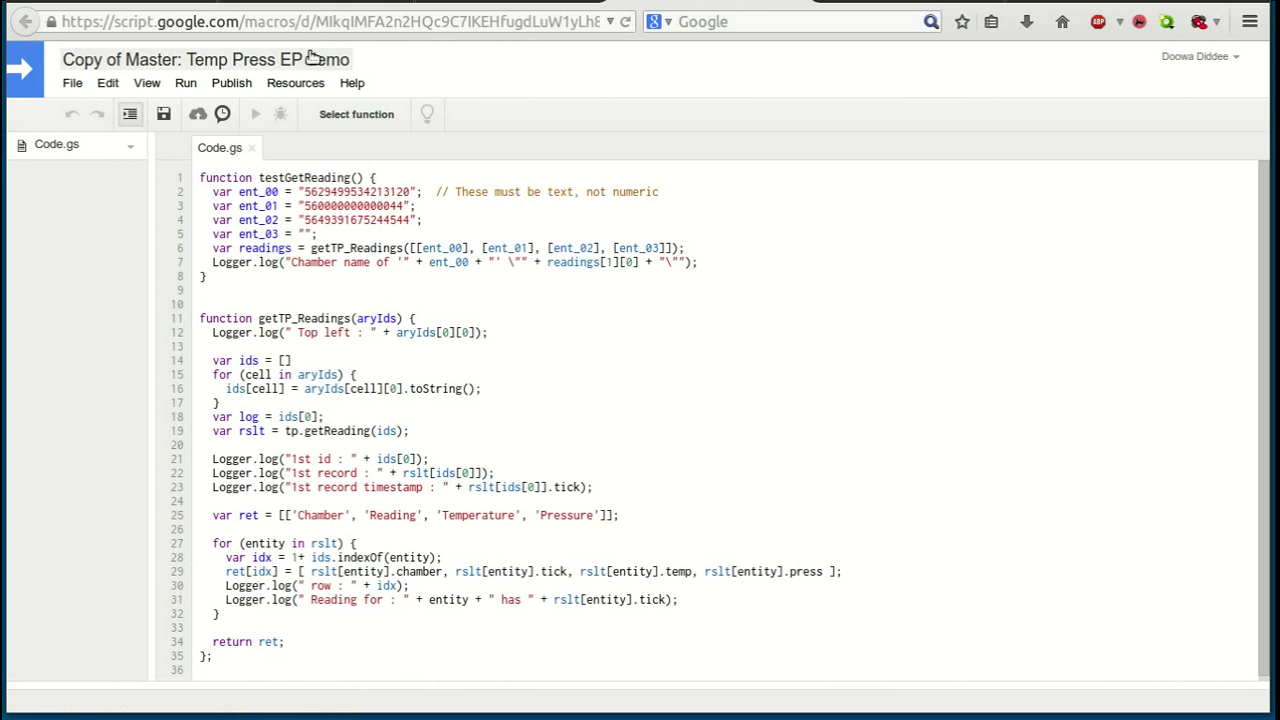
left_click(721, 373)
left_click_drag(682, 373, 527, 364)
key("BackSpace")
key("Return")
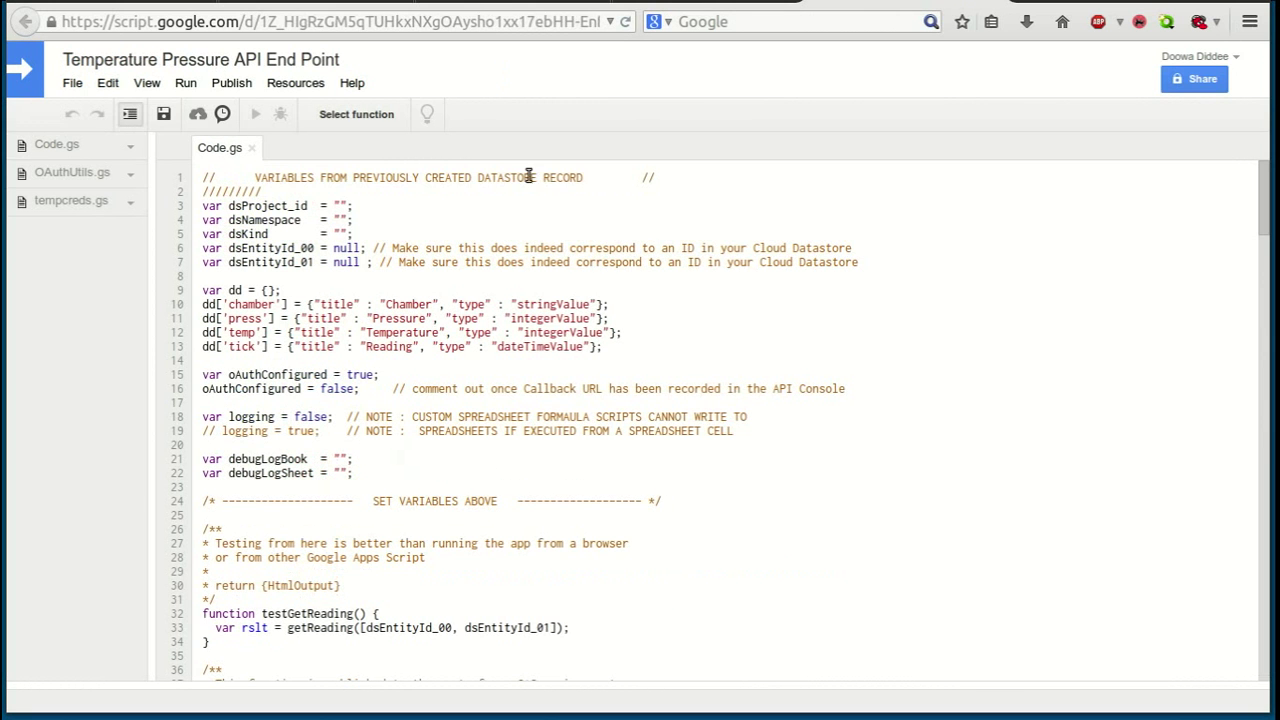
Add the cEzyOauth2 library by its pasted project key at version 12 and save
left_click(295, 83)
left_click(320, 176)
left_click(496, 455)
key("ctrl+v")
left_click(776, 452)
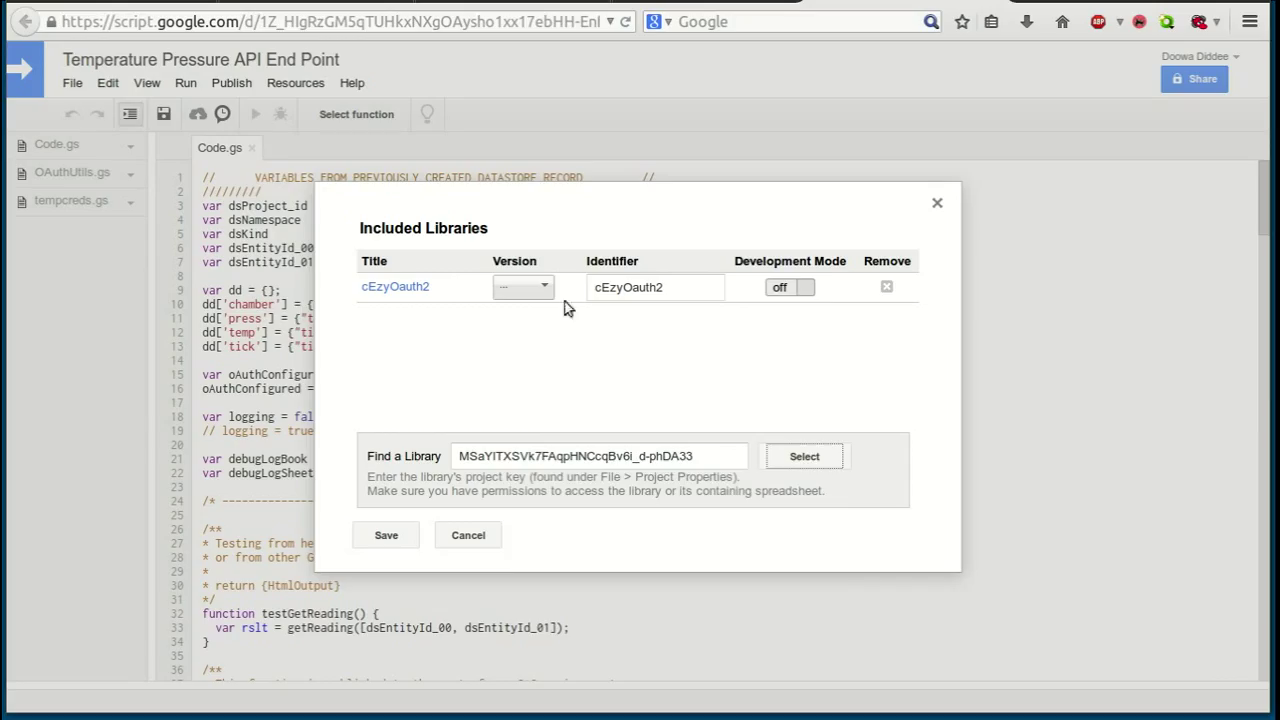
left_click(536, 290)
left_click(545, 350)
left_click(387, 536)
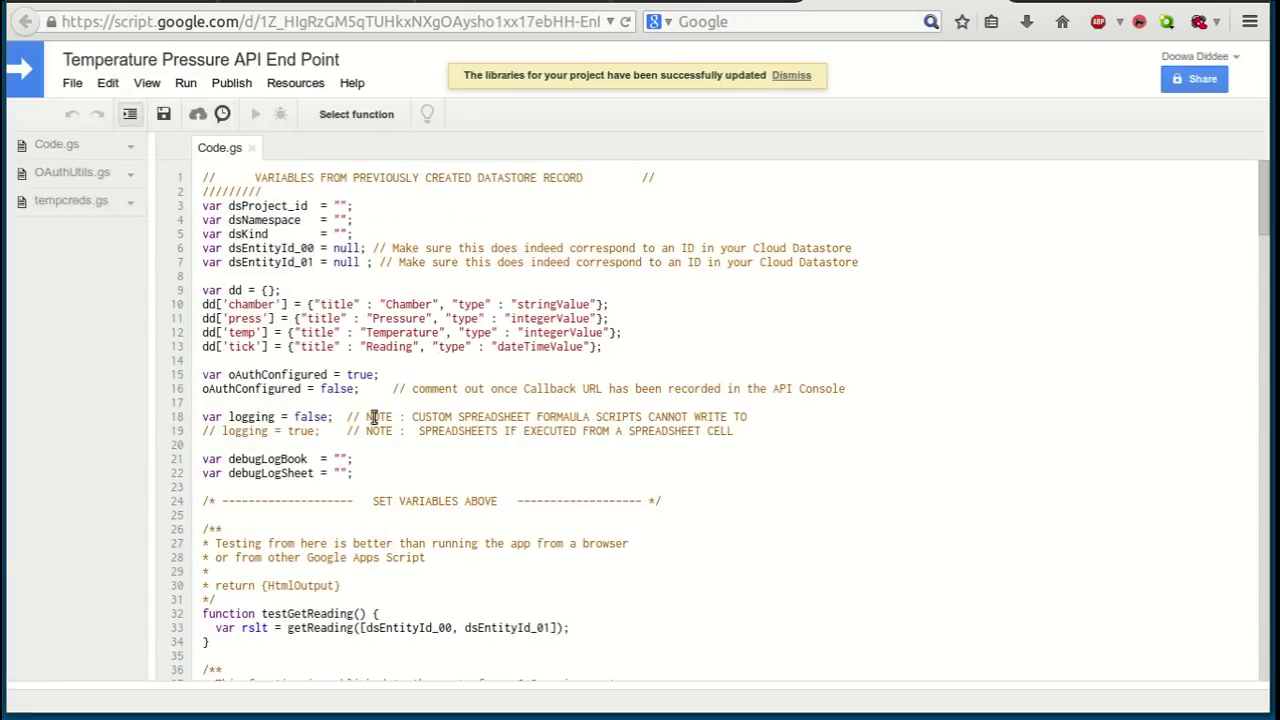
Deploy as a web app executing as the accessing user, with access for Anyone
left_click(232, 84)
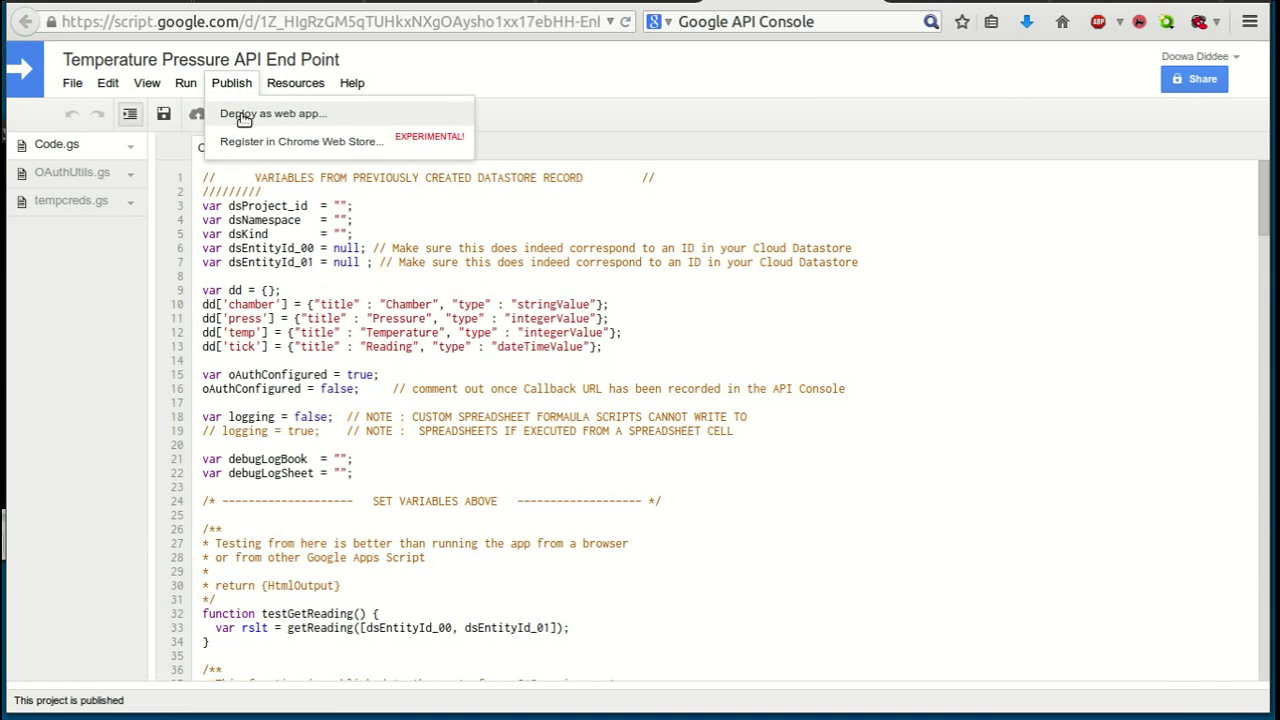
left_click(242, 117)
left_click(540, 440)
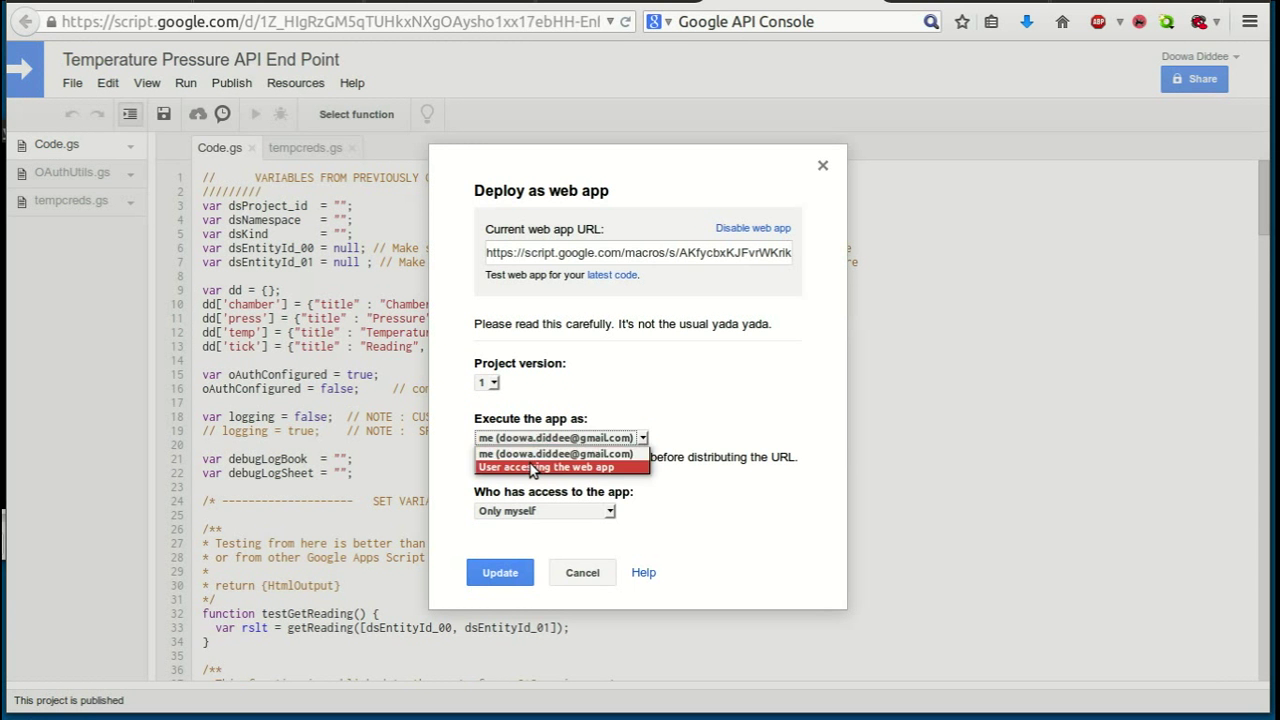
left_click(530, 467)
left_click(517, 511)
left_click(497, 540)
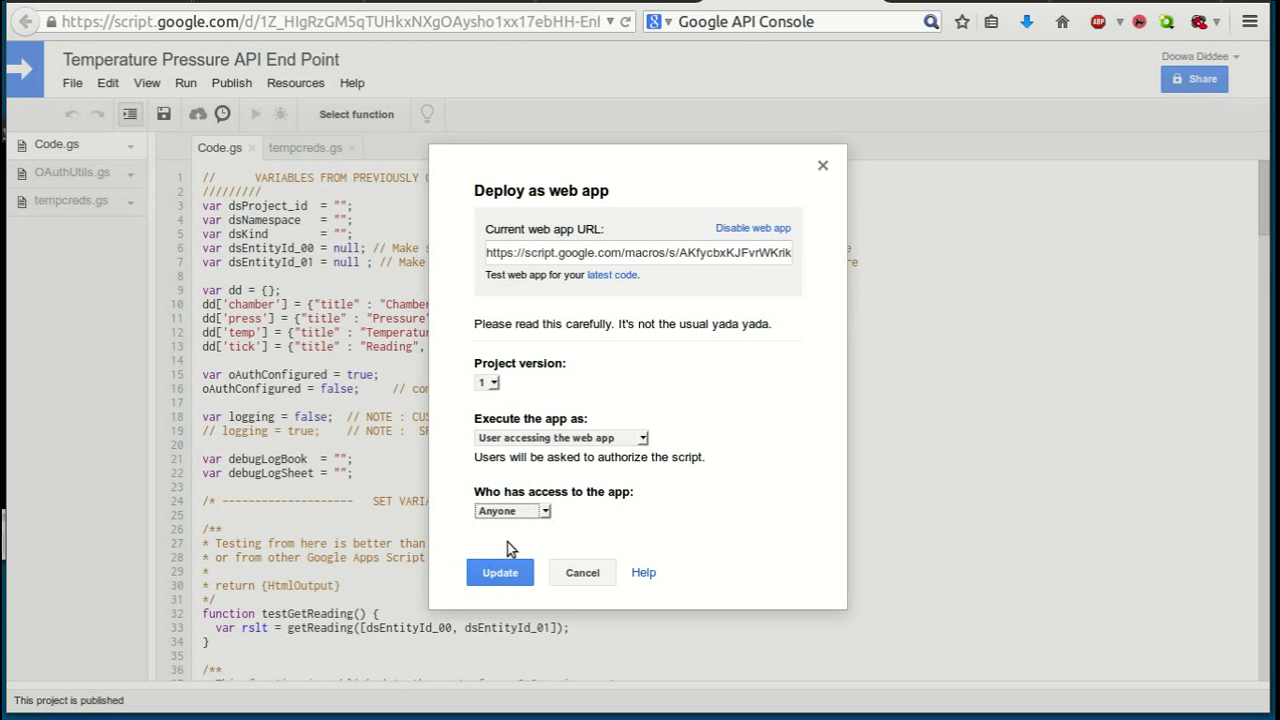
left_click(500, 572)
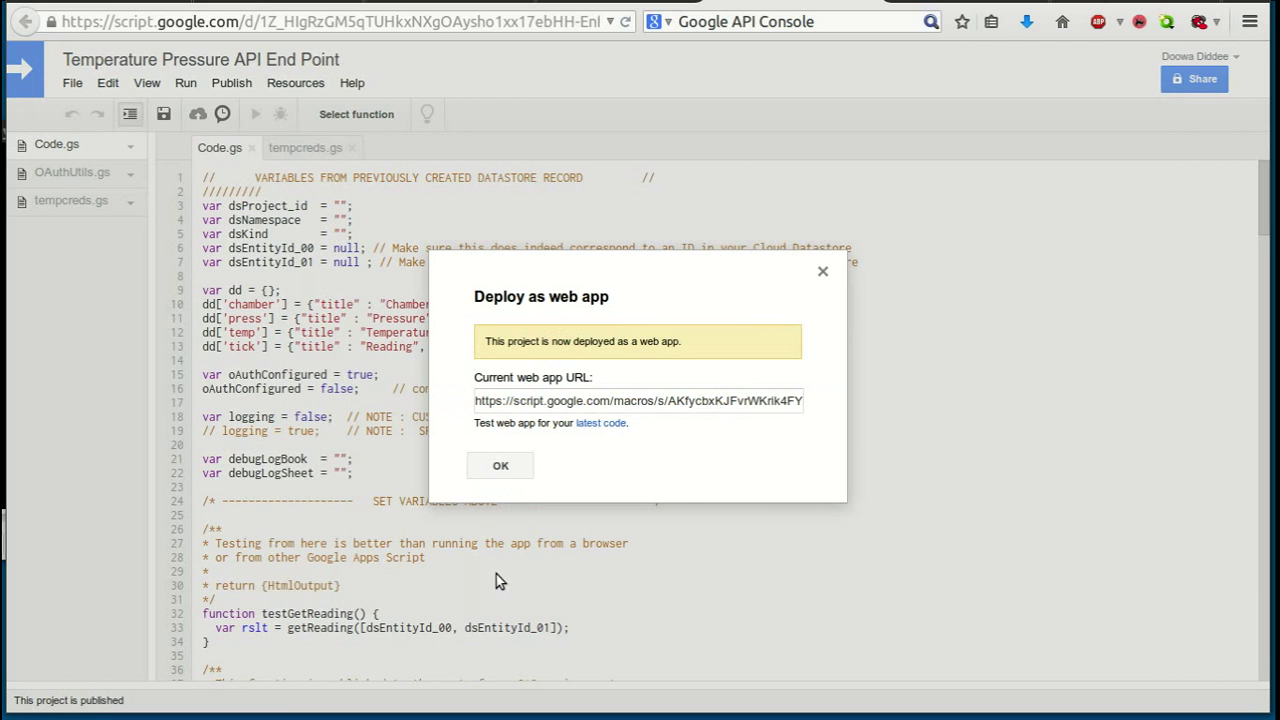
Open the latest-code test link in a new tab and grant the requested permissions
right_click(606, 428)
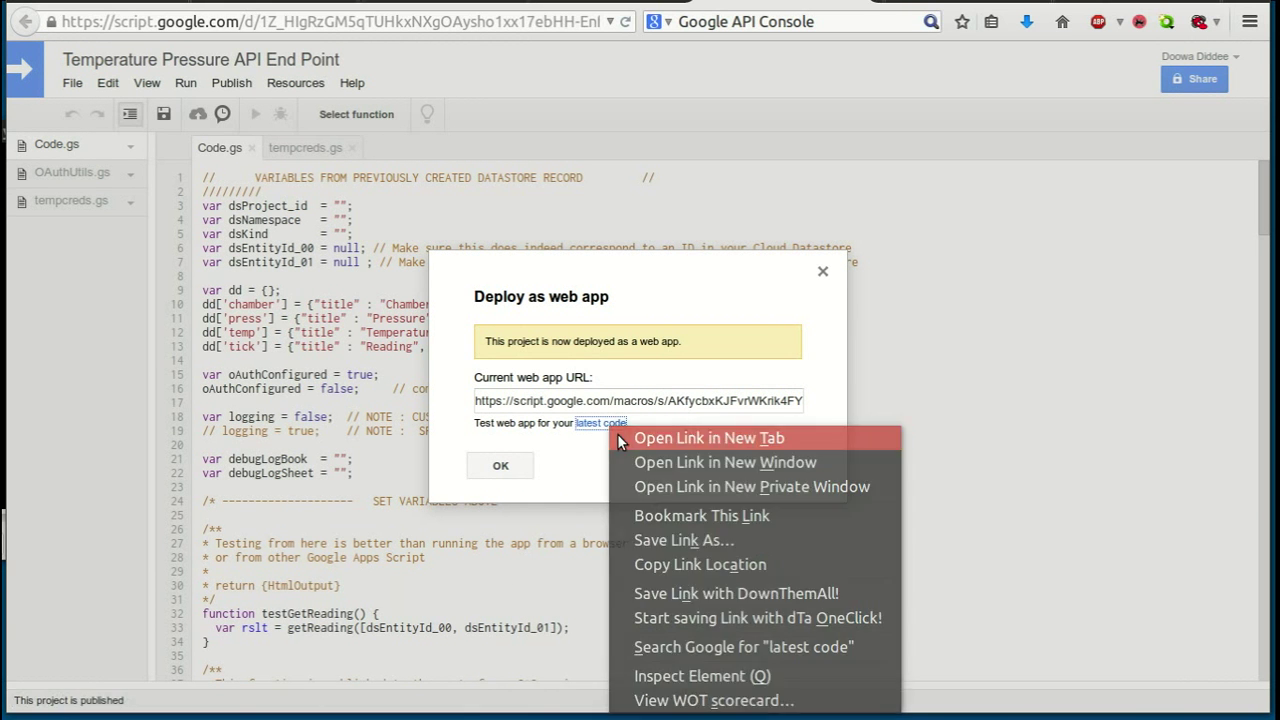
left_click(618, 432)
left_click(1100, 2)
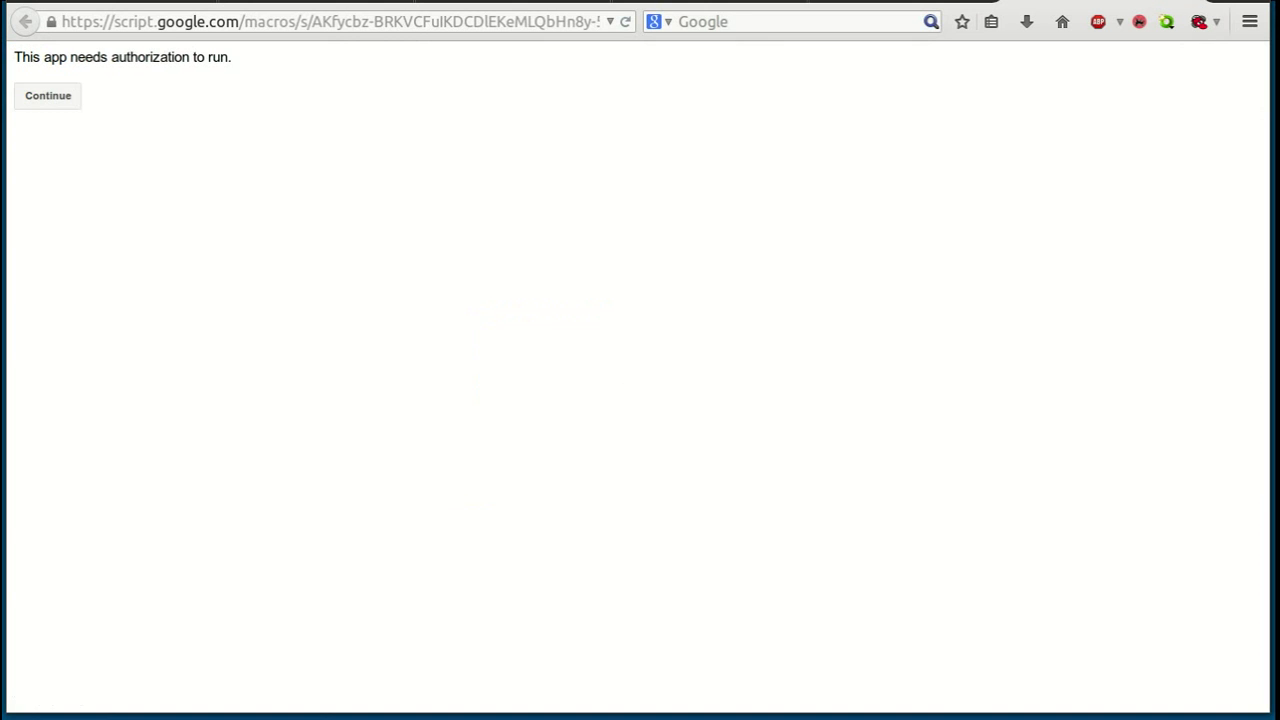
left_click(57, 95)
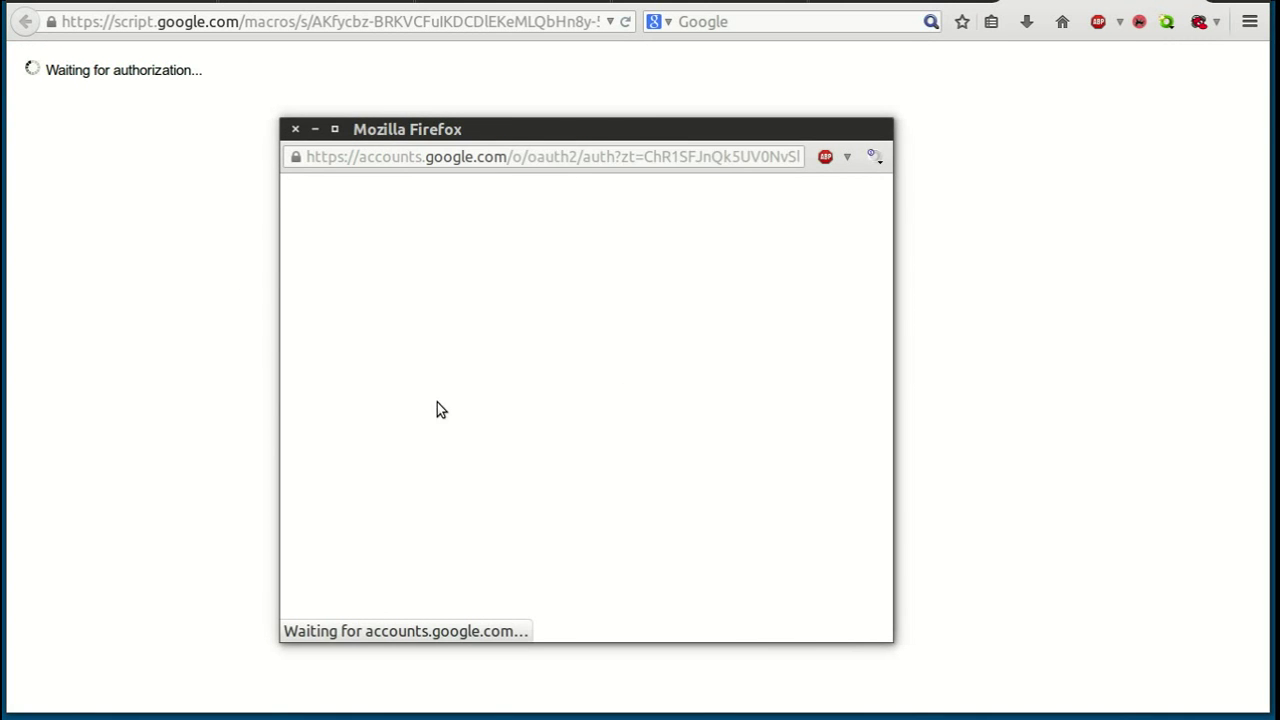
scroll(840, 554, "down", 3)
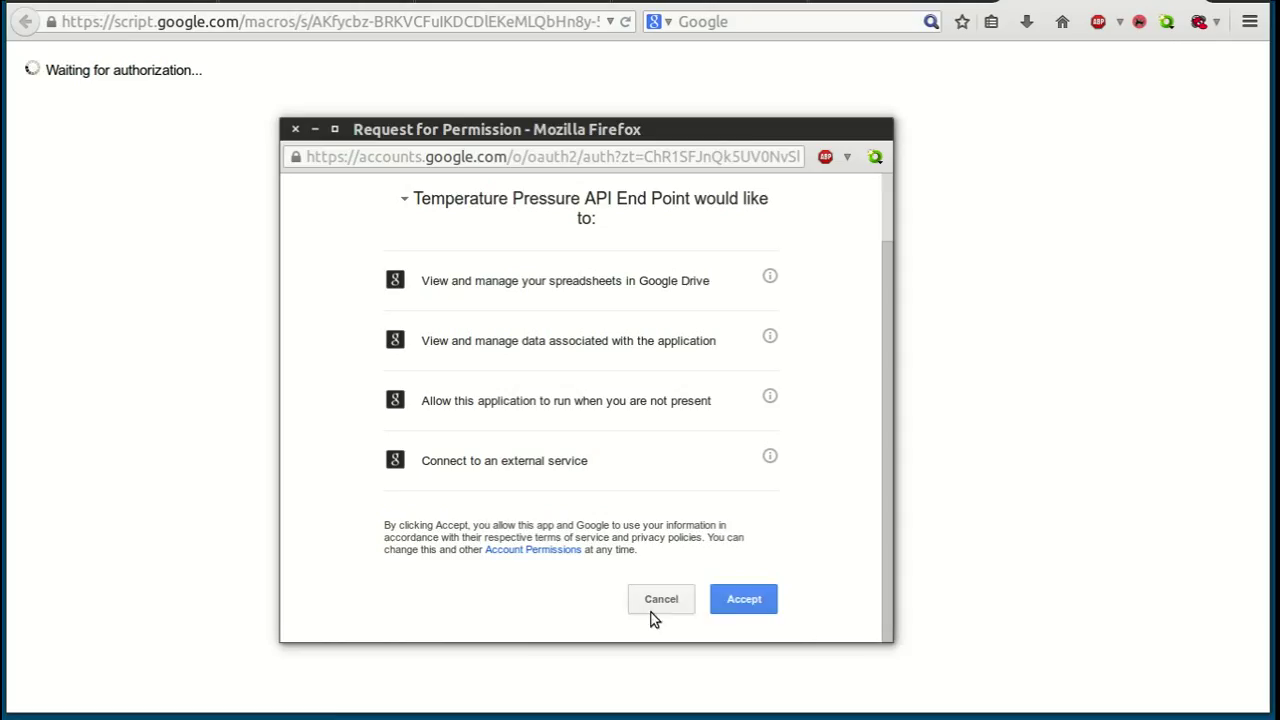
left_click(740, 603)
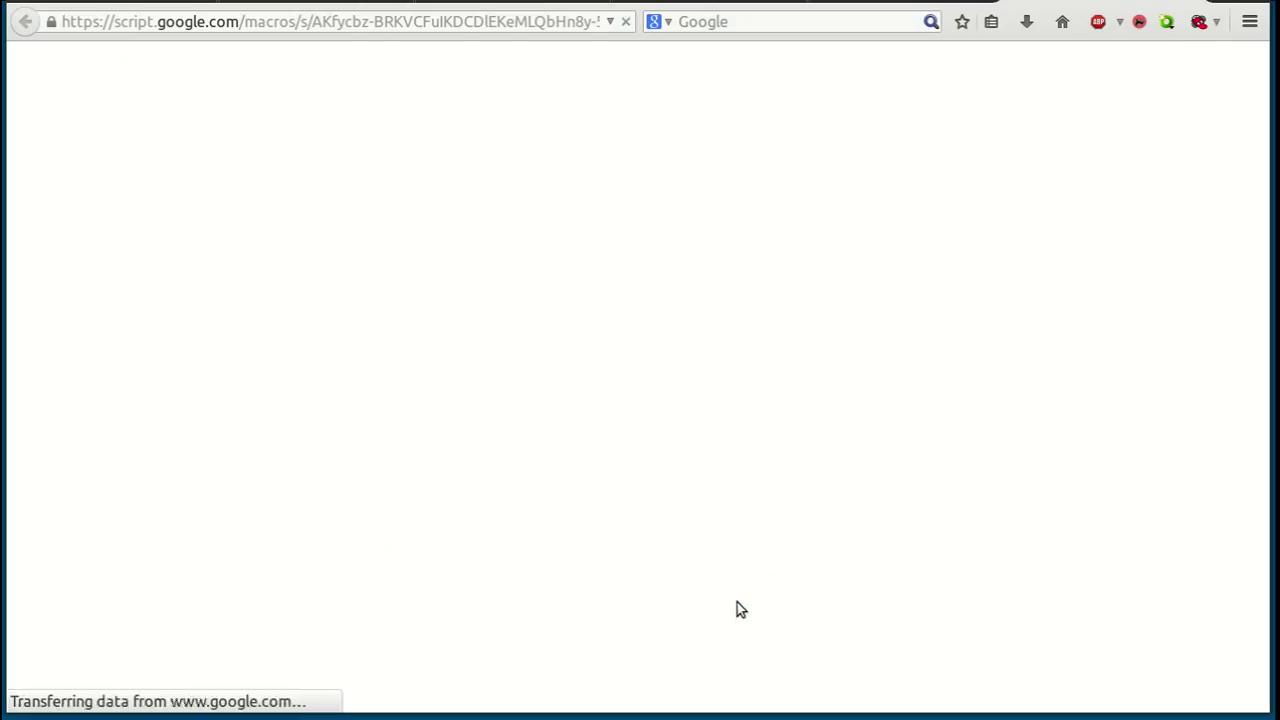
Search for 'Google API Console' in a new tab and go to its projects list
left_click(1222, 0)
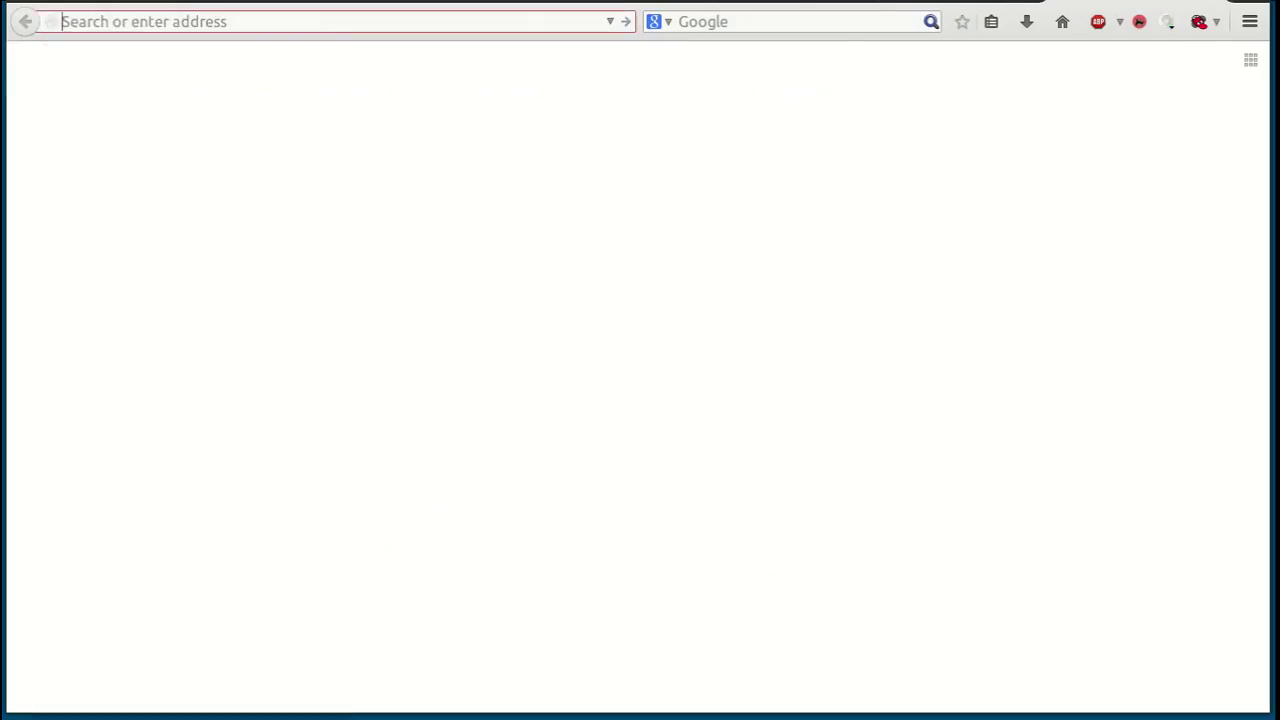
left_click(686, 21)
type("Google API Console")
key("Return")
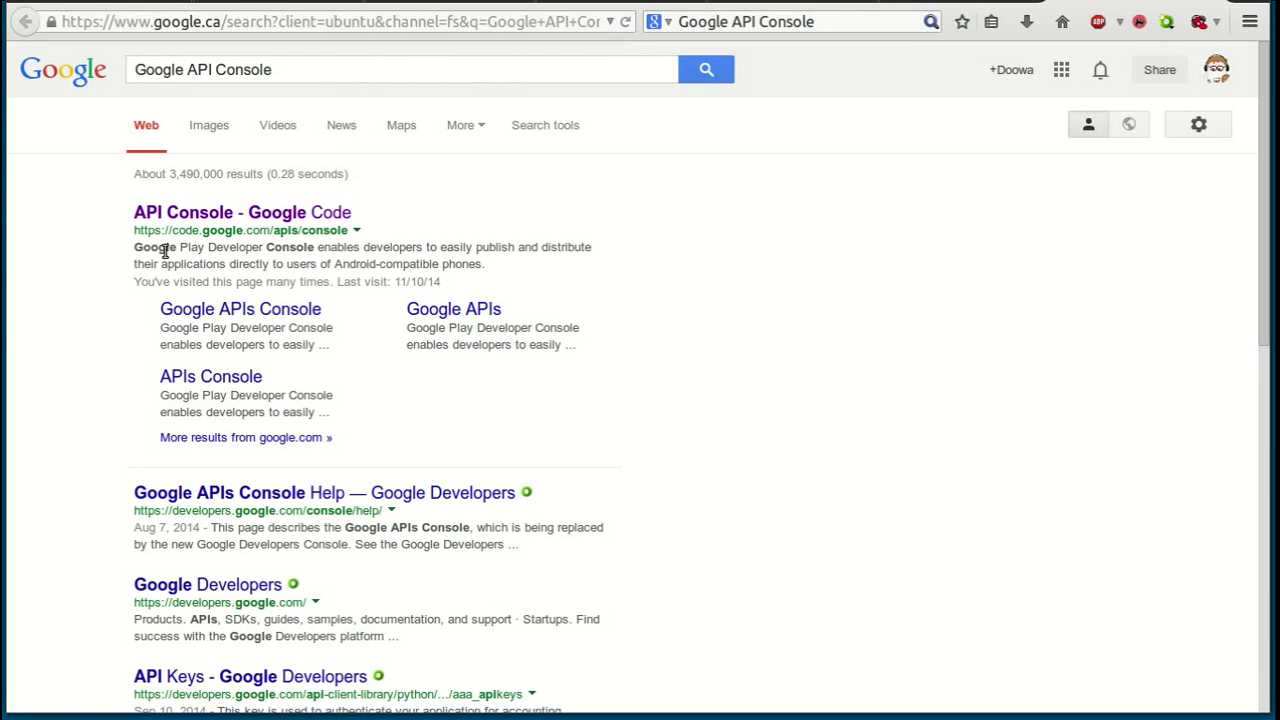
left_click(163, 216)
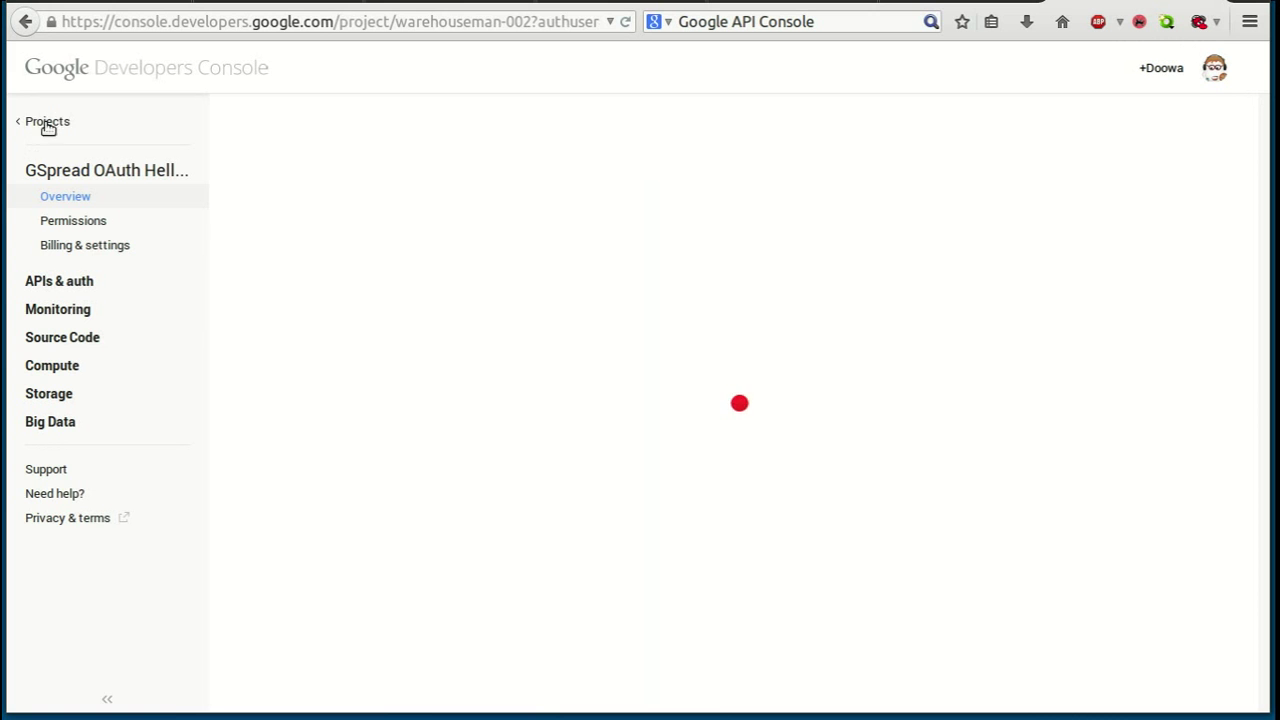
left_click(48, 122)
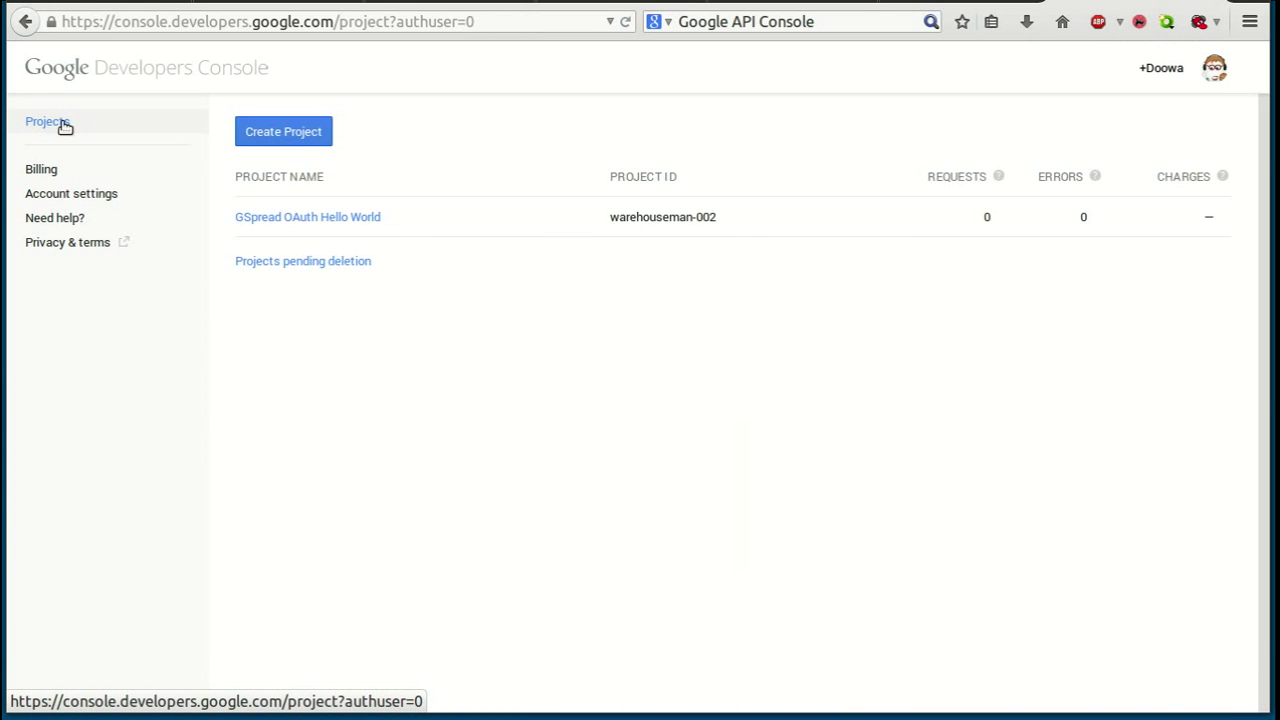
Create a project named 'Temperature and Pressure Log' with project ID tpeventslogger
left_click(314, 133)
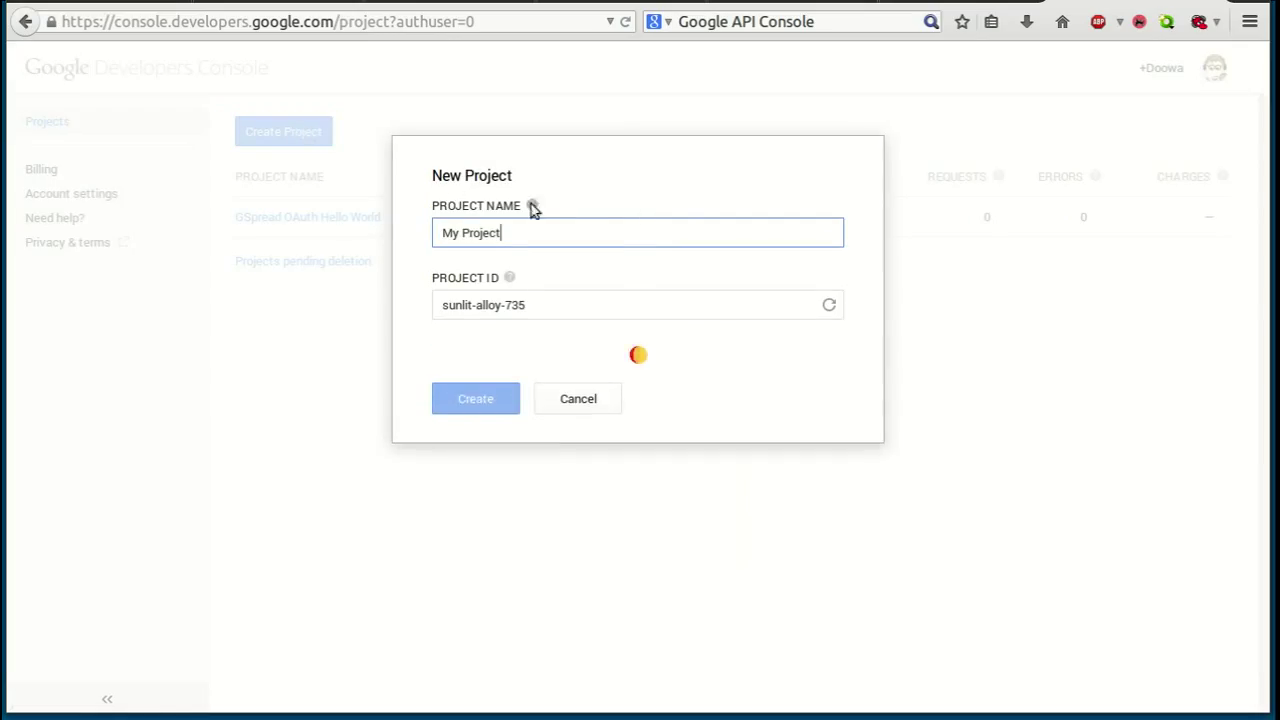
left_click_drag(526, 240, 374, 222)
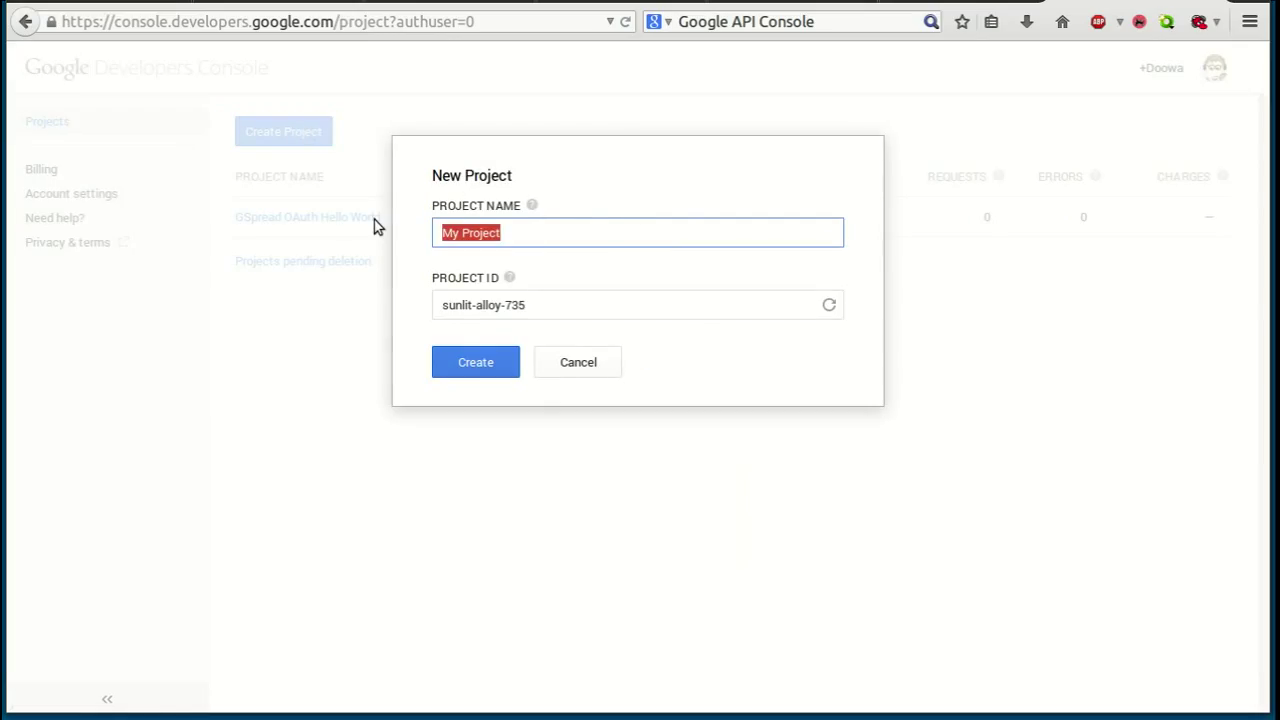
type("Temperature and Pressure Log")
key("Tab")
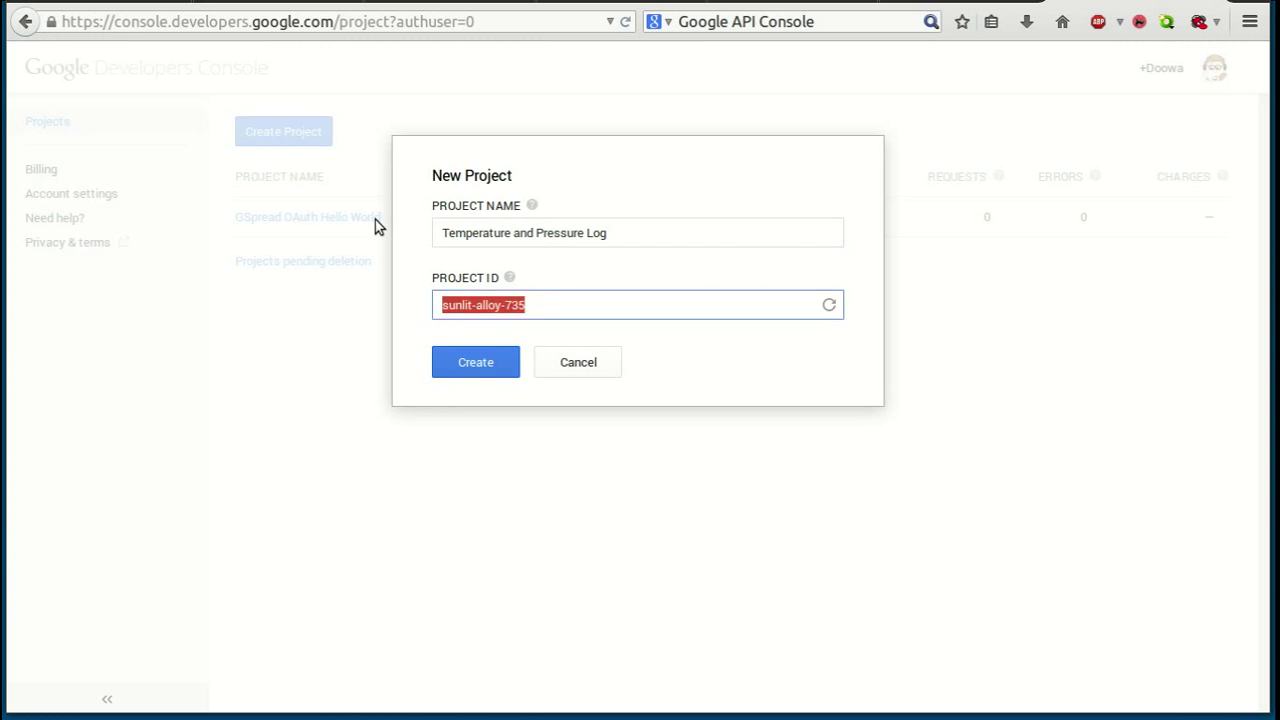
key("BackSpace")
type("tpeventslogger")
left_click(466, 370)
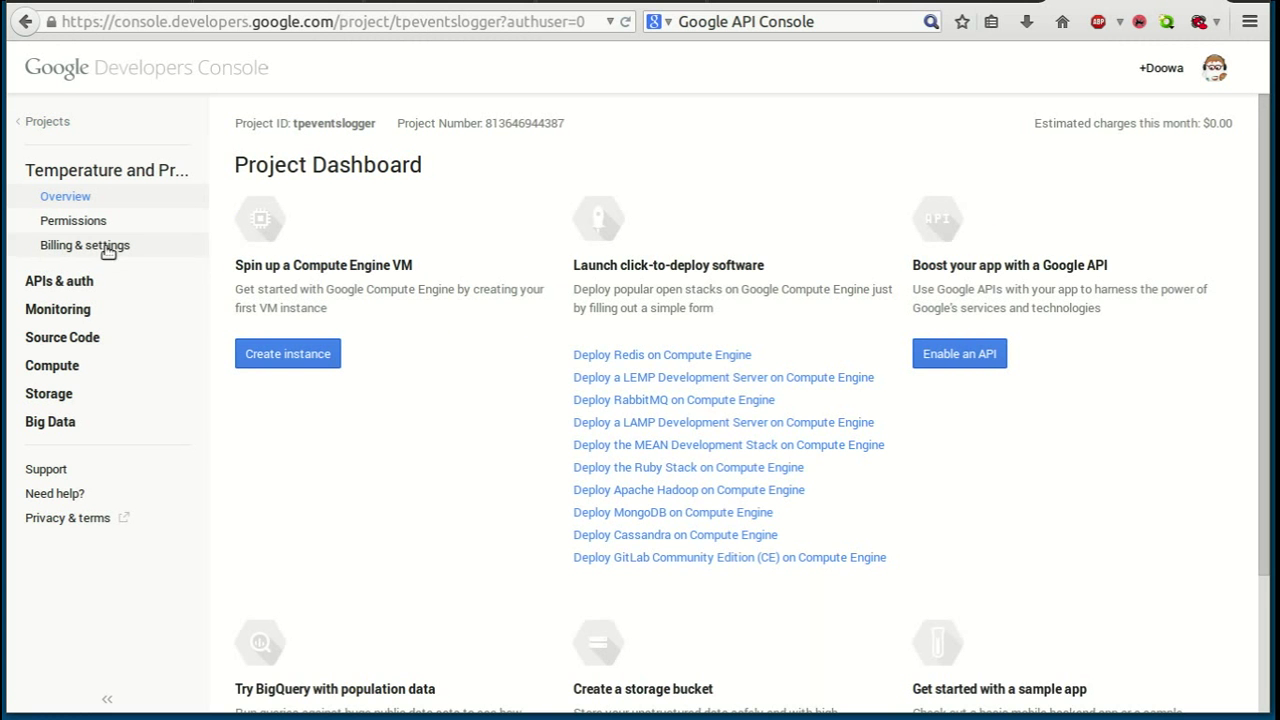
Start enabling billing: confirm the country, choose an individual account, and enter the holder's name
left_click(105, 248)
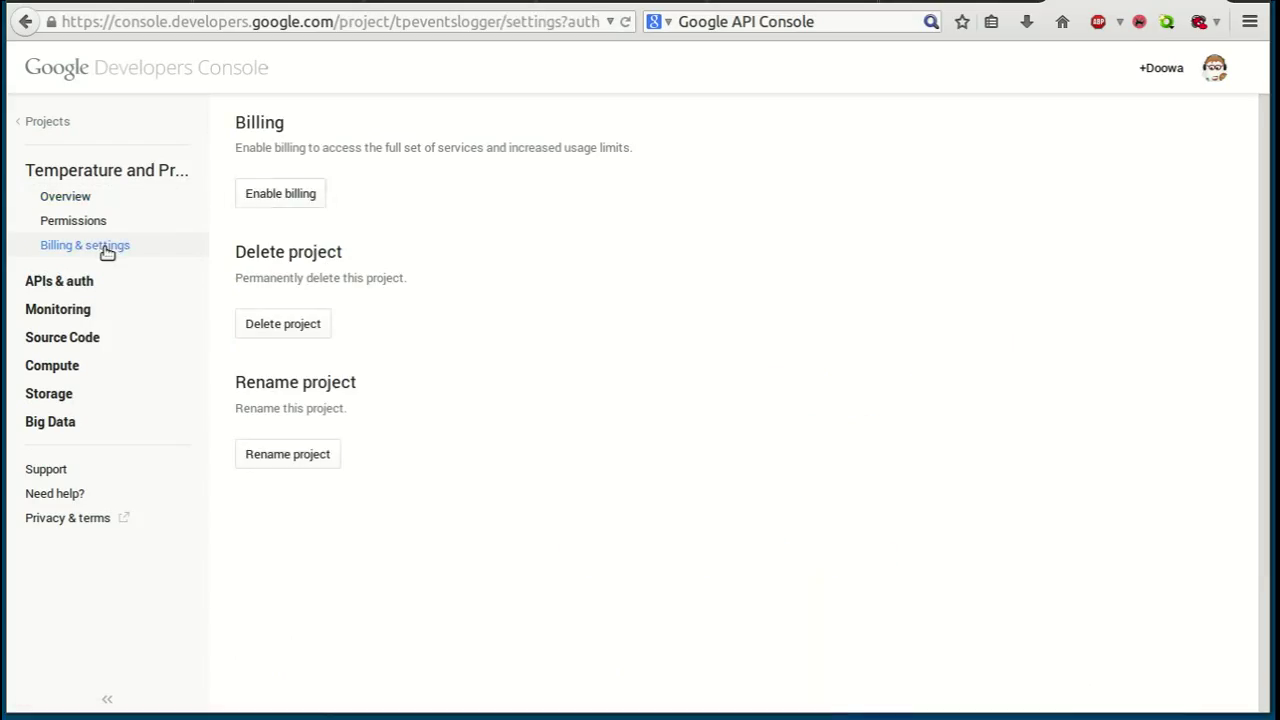
left_click(264, 197)
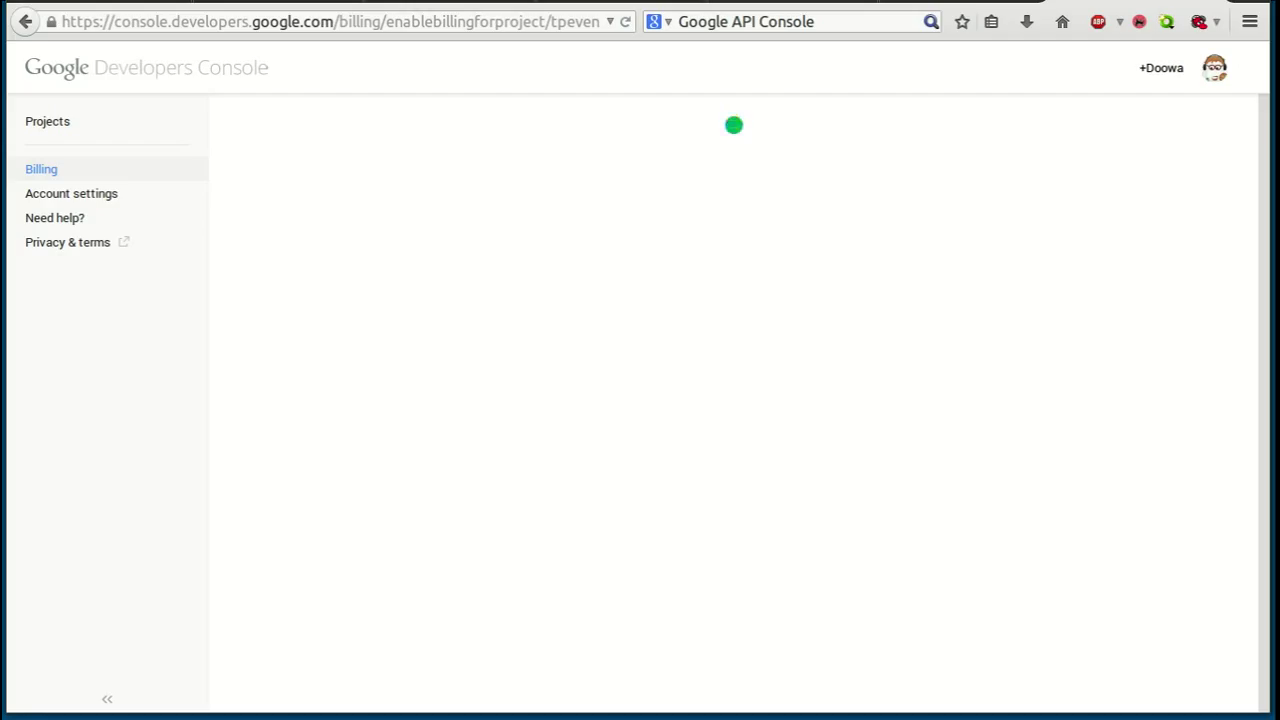
left_click(267, 300)
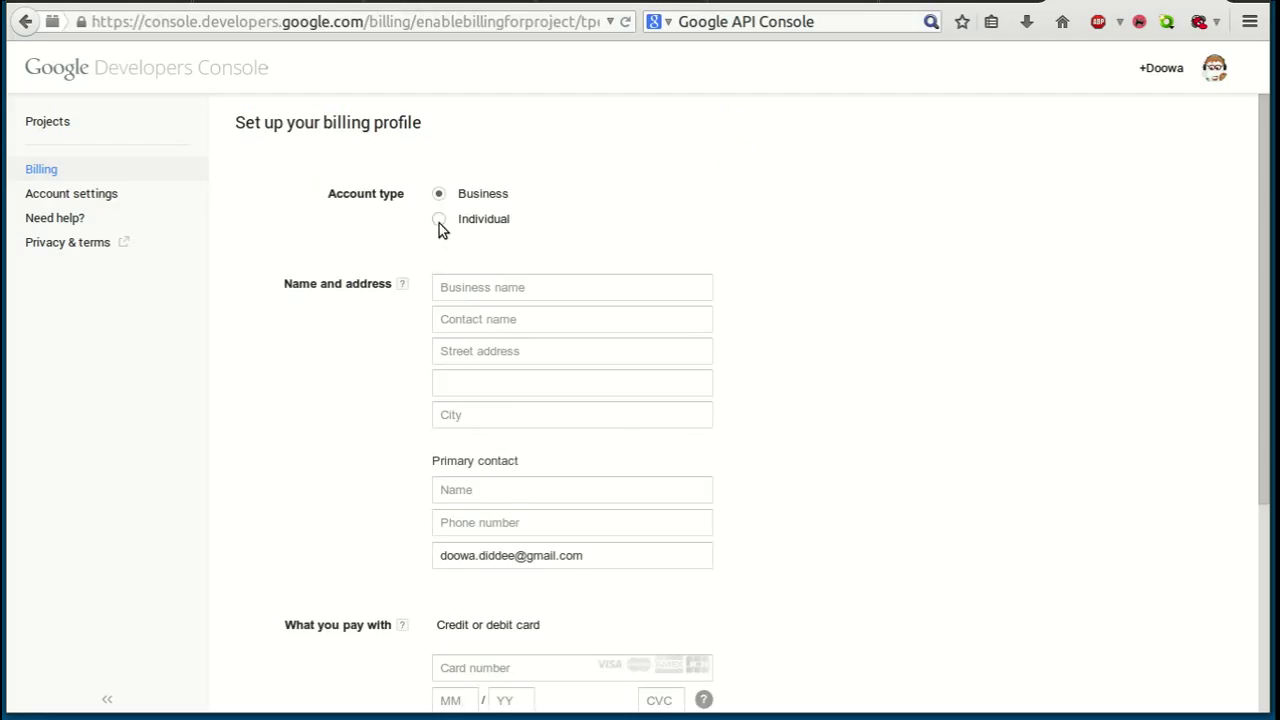
left_click(439, 220)
left_click(457, 294)
type(". . .")
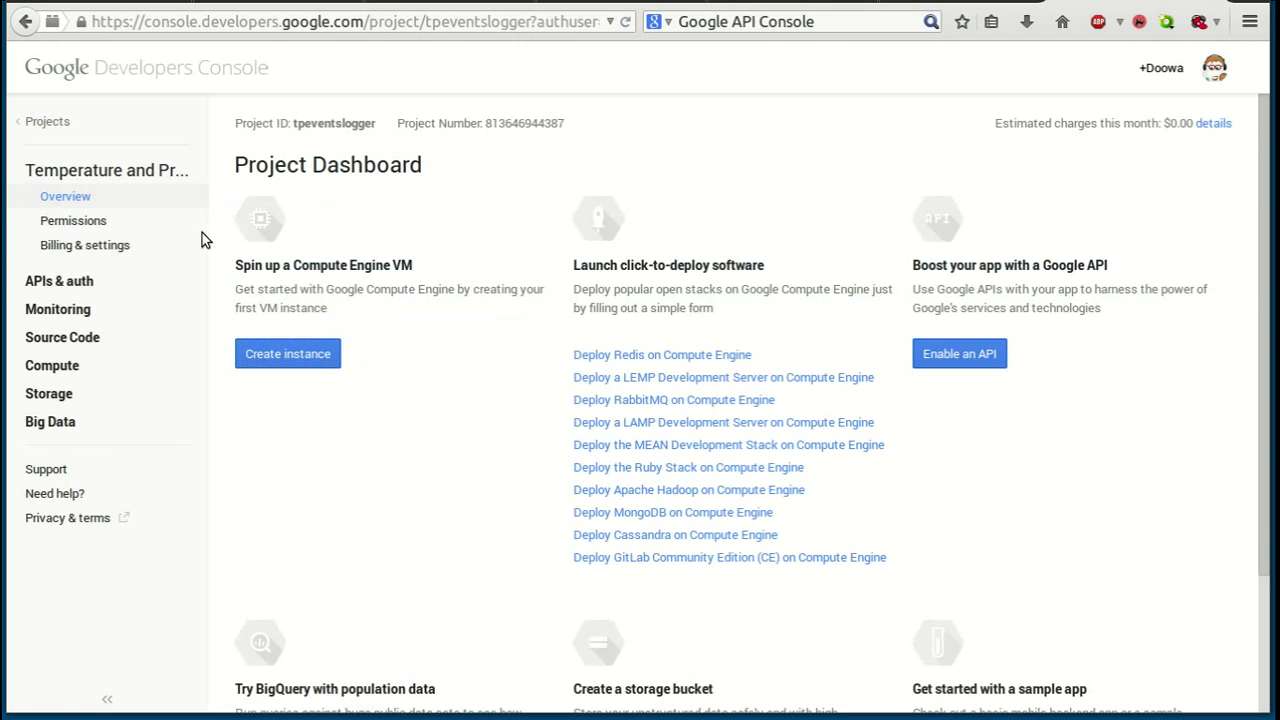
Turn off the Cloud Storage JSON, Cloud Storage and Cloud SQL APIs
left_click(36, 284)
left_click(45, 307)
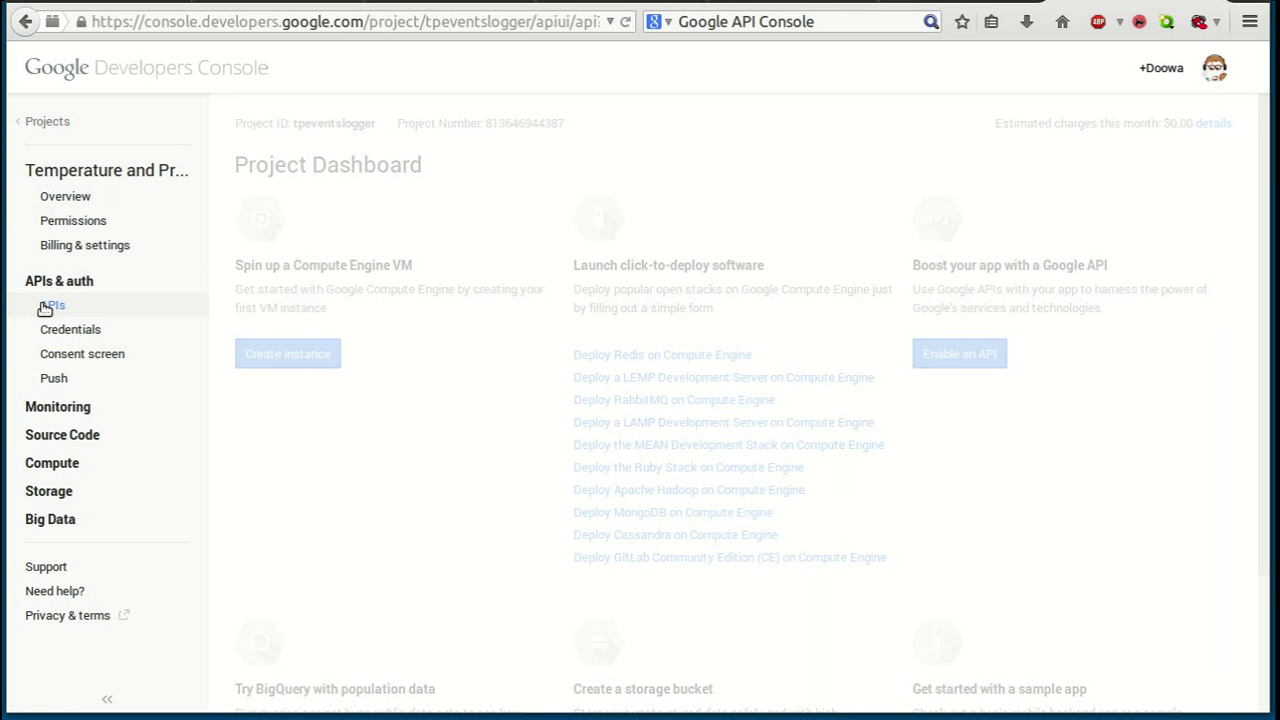
left_click(1208, 345)
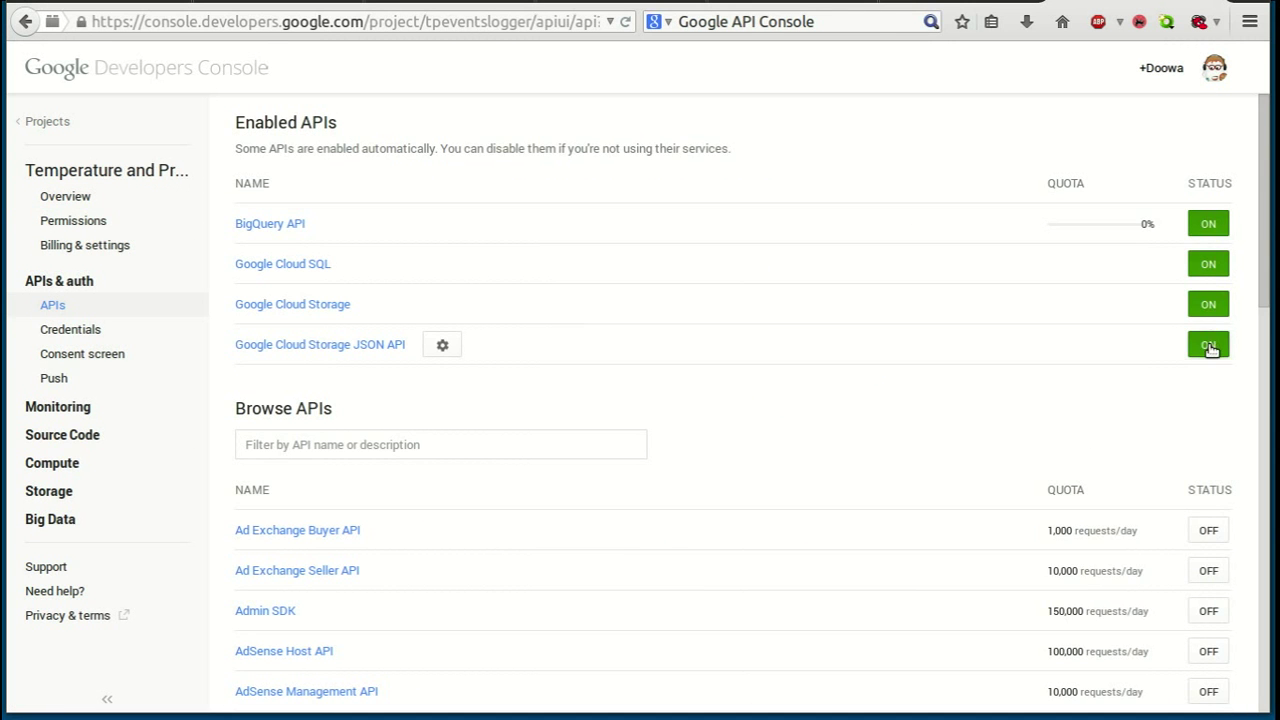
left_click(1210, 308)
left_click(1212, 266)
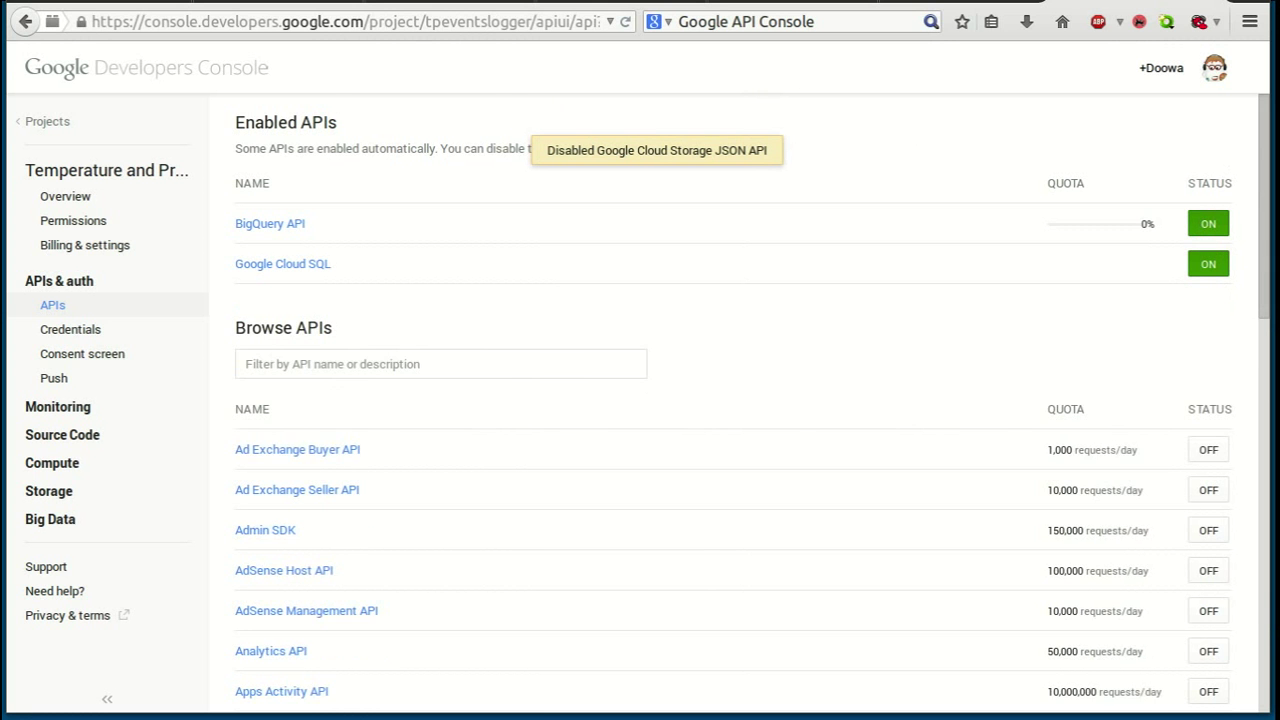
Enable the Google Cloud Datastore API and pick the consent screen's contact e-mail
scroll(1260, 600, "down", 5)
scroll(1230, 405, "down", 10)
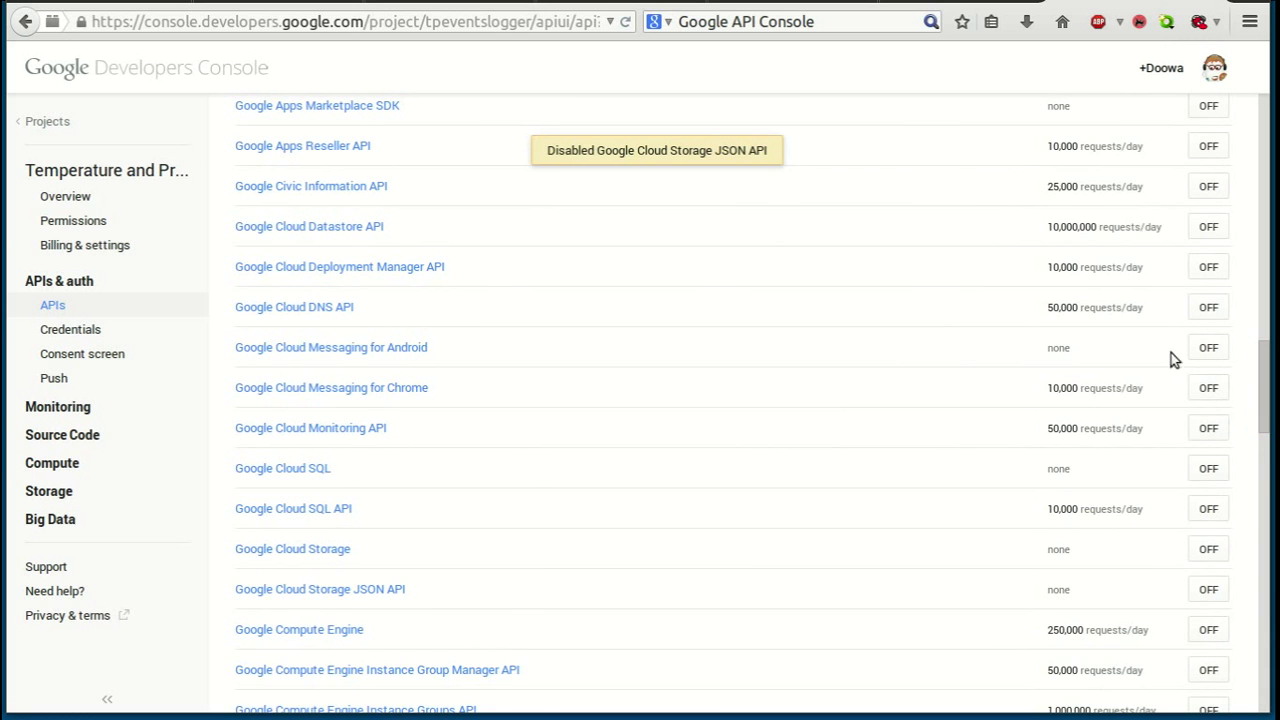
left_click(1208, 229)
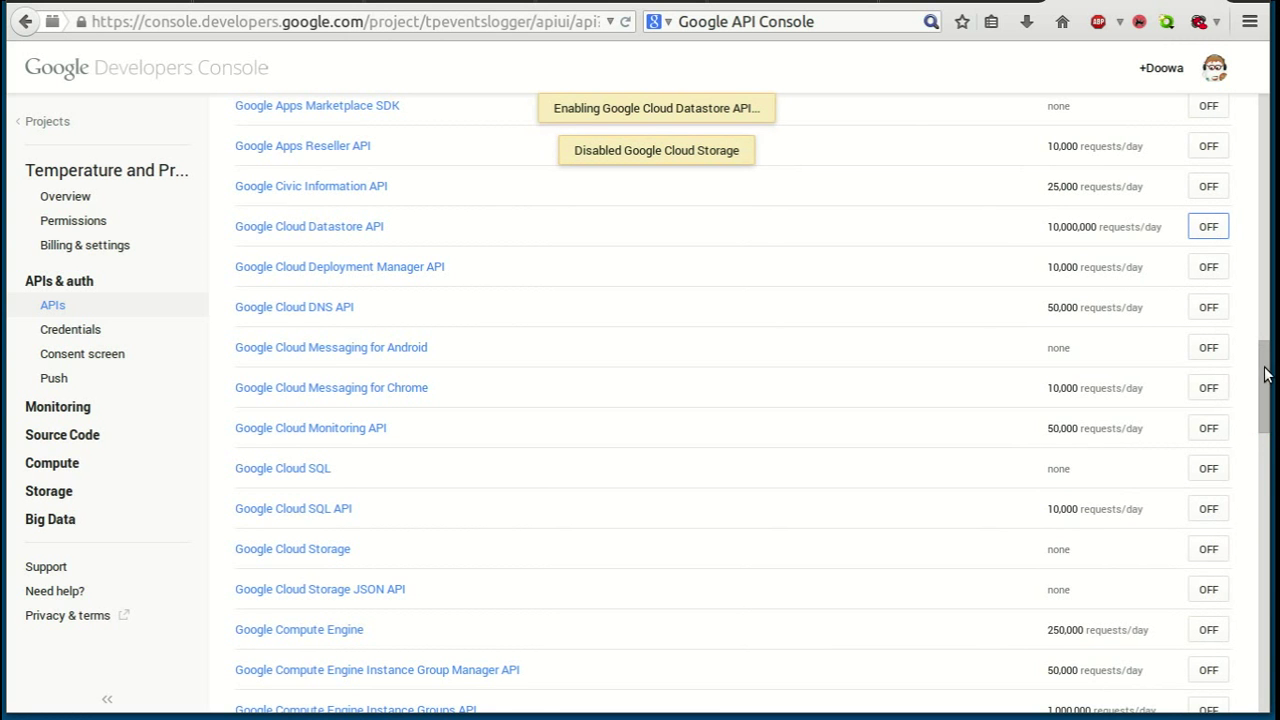
left_click_drag(1266, 371, 1248, 160)
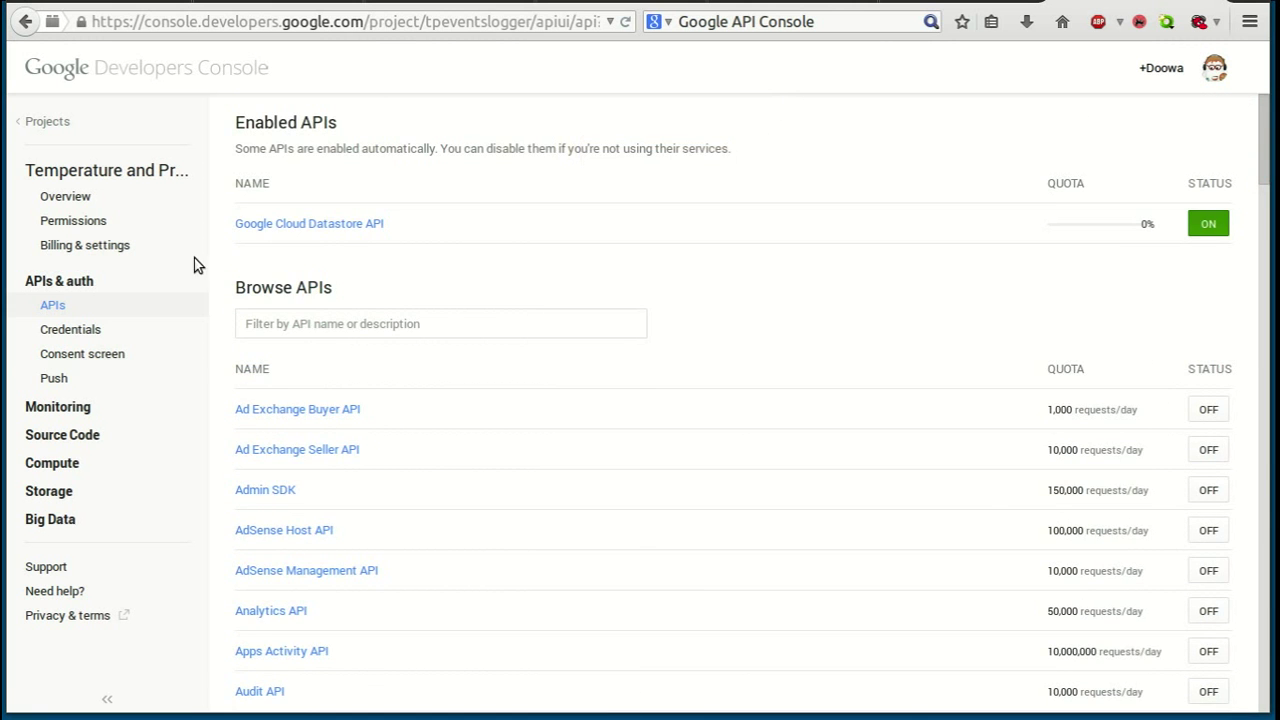
left_click(95, 356)
left_click(400, 238)
left_click(400, 240)
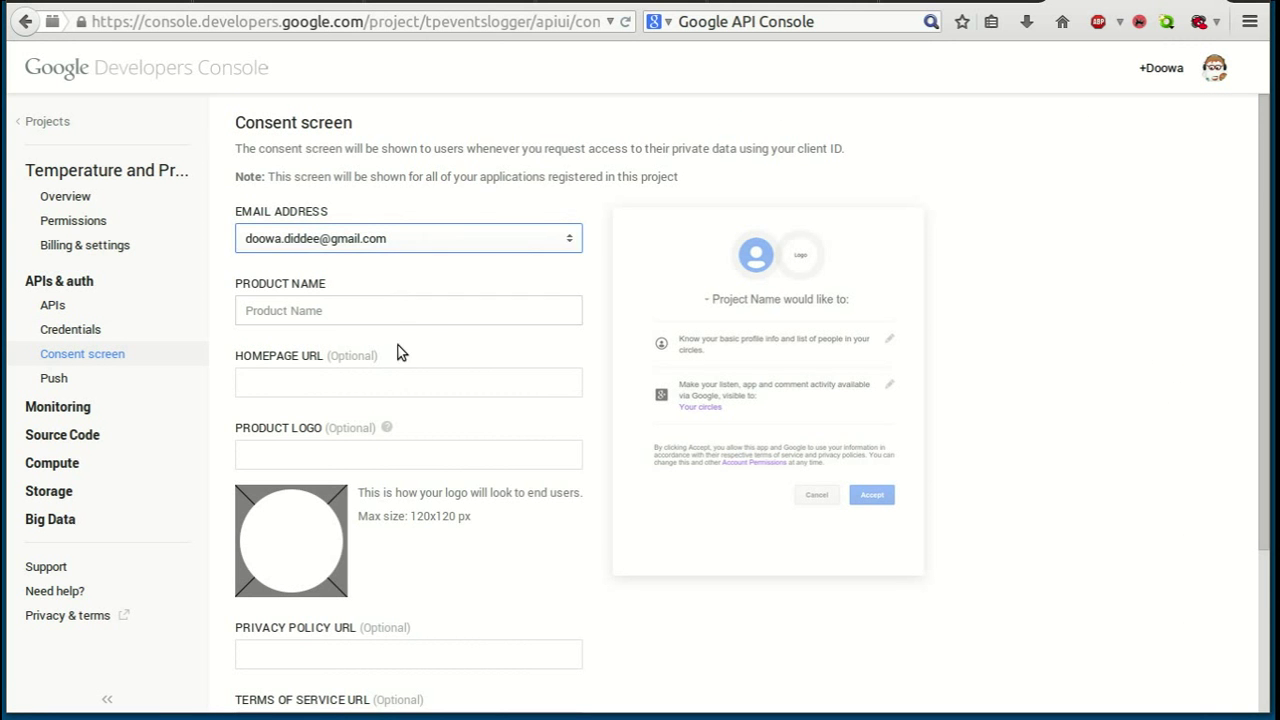
right_click(274, 456)
left_click(321, 543)
left_click(325, 310)
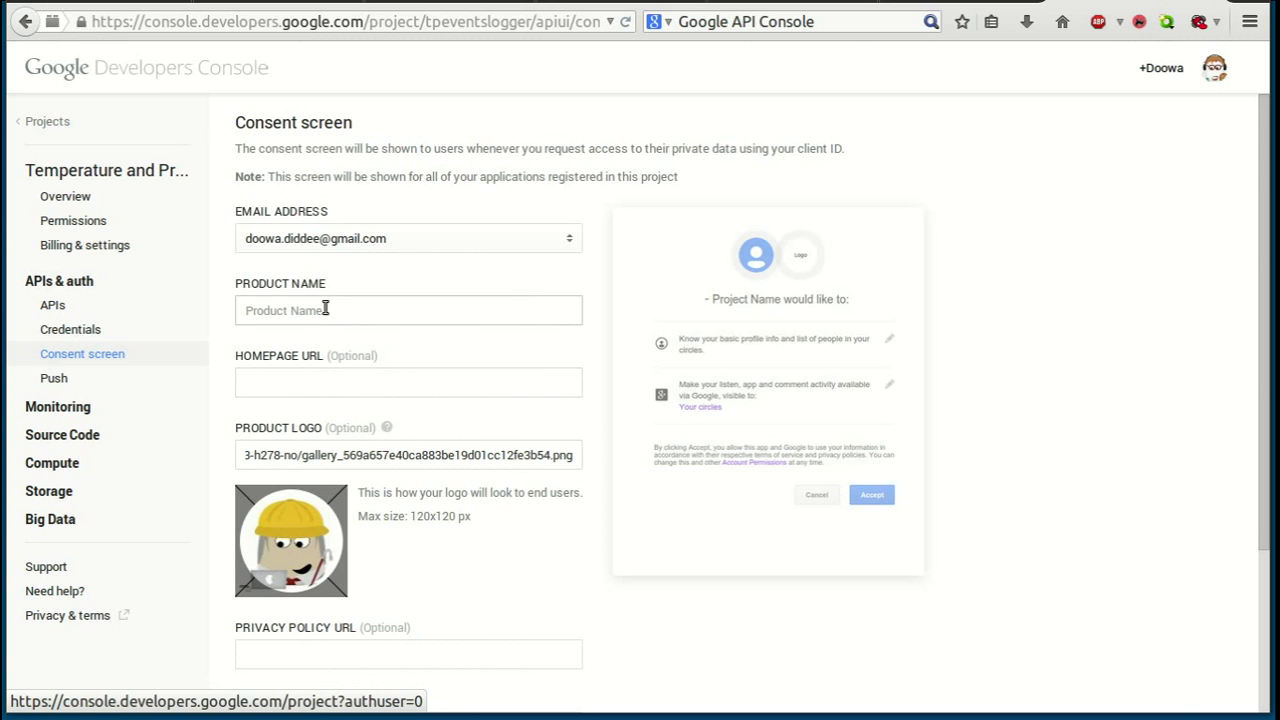
type("Temperature and Pressure Logger")
left_click(247, 381)
type("http://blog.warehouseman.com/")
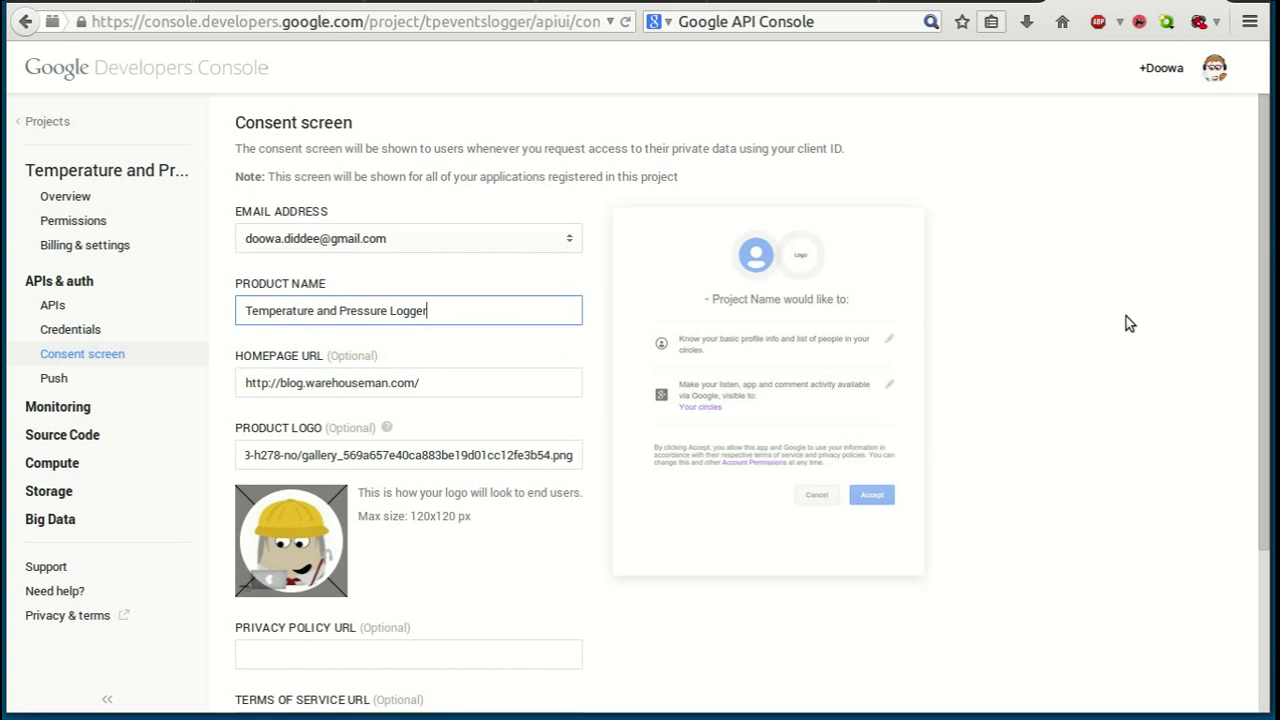
scroll(1126, 323, "down", 3)
left_click(269, 653)
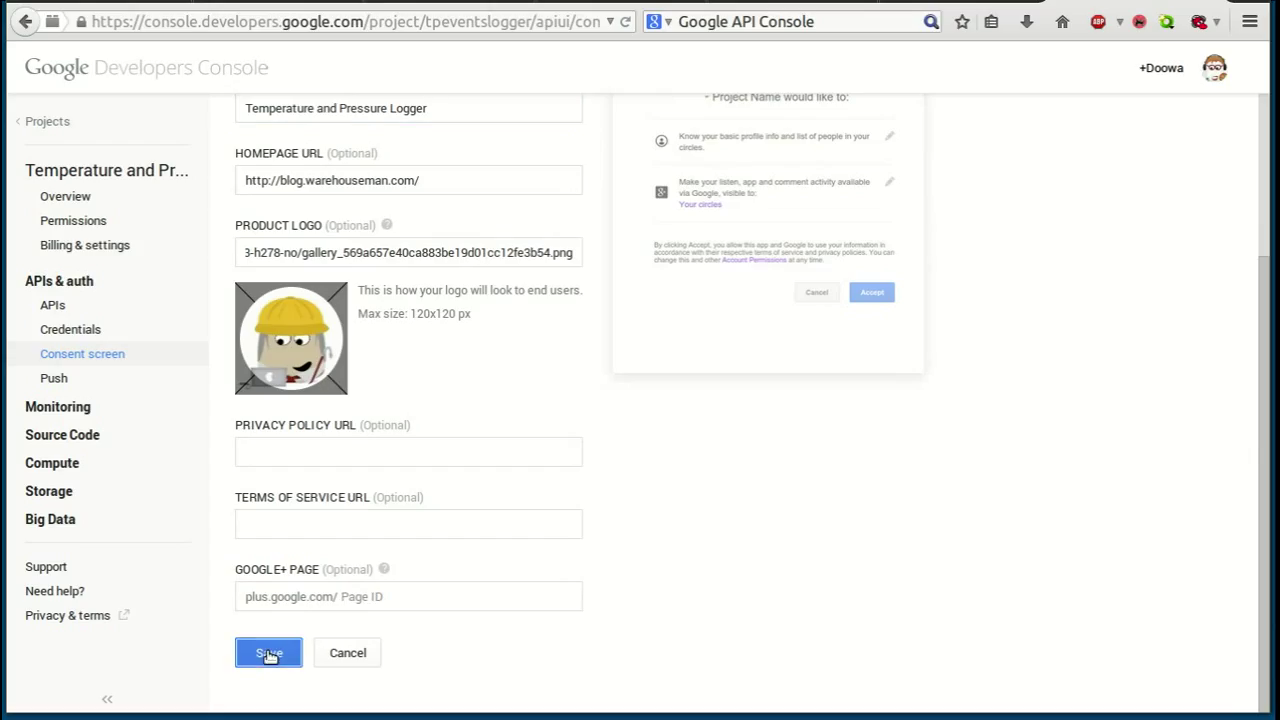
left_click(55, 492)
left_click(63, 540)
Start a new tpevent entity in the logs namespace with four property rows
left_click(71, 590)
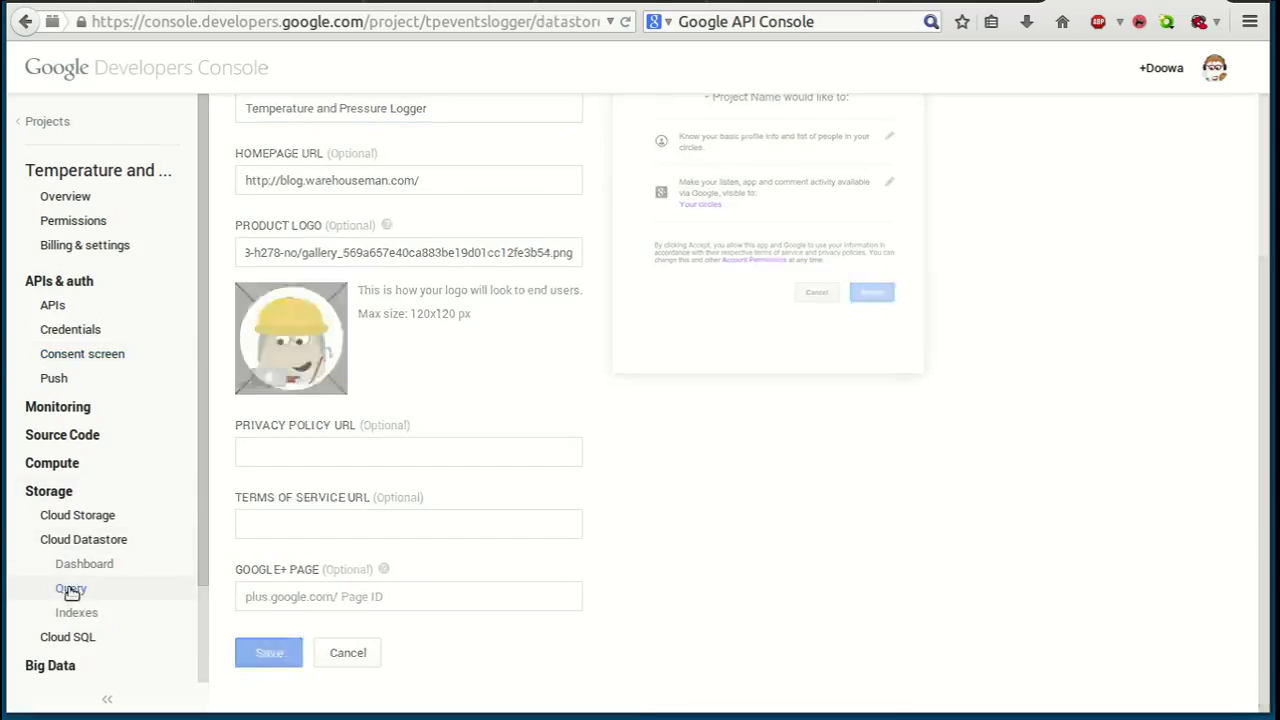
left_click(307, 137)
left_click(554, 160)
key("Tab")
key("Tab")
key("Tab")
left_click(271, 330)
left_click(271, 371)
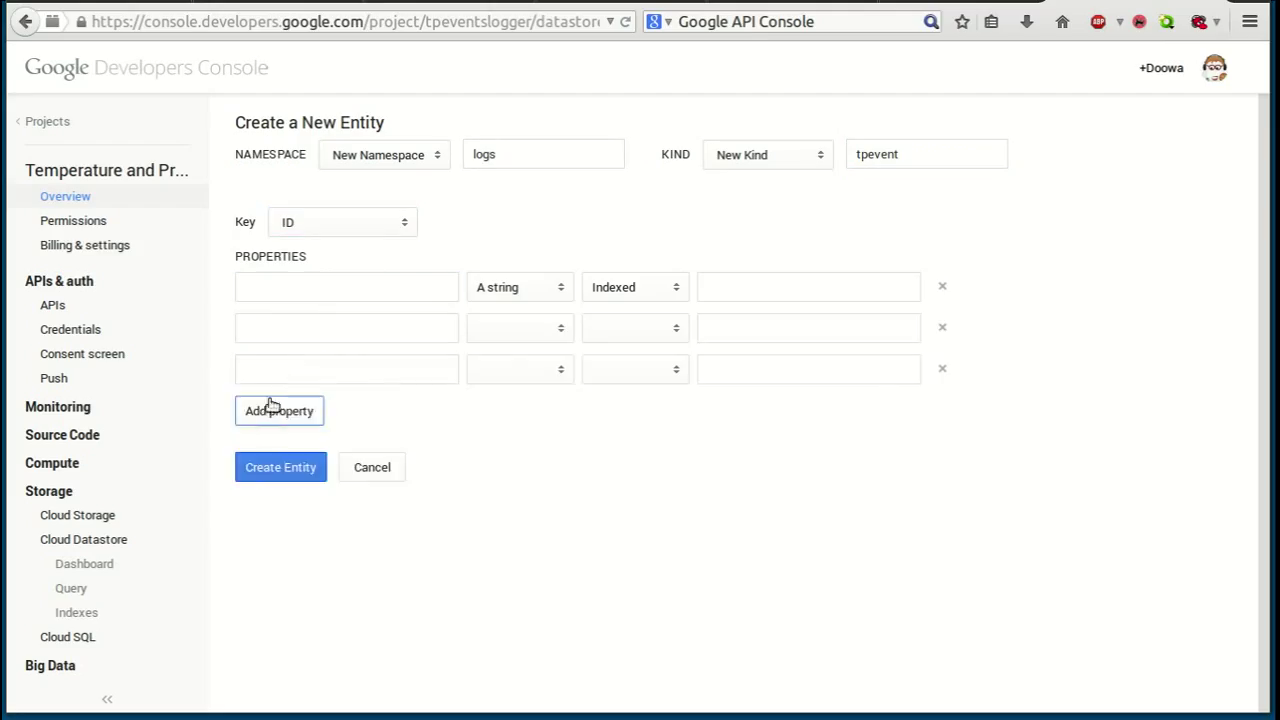
left_click(271, 410)
left_click(291, 289)
type("tick")
key("Tab")
key("space")
key("Down")
key("Return")
key("Tab")
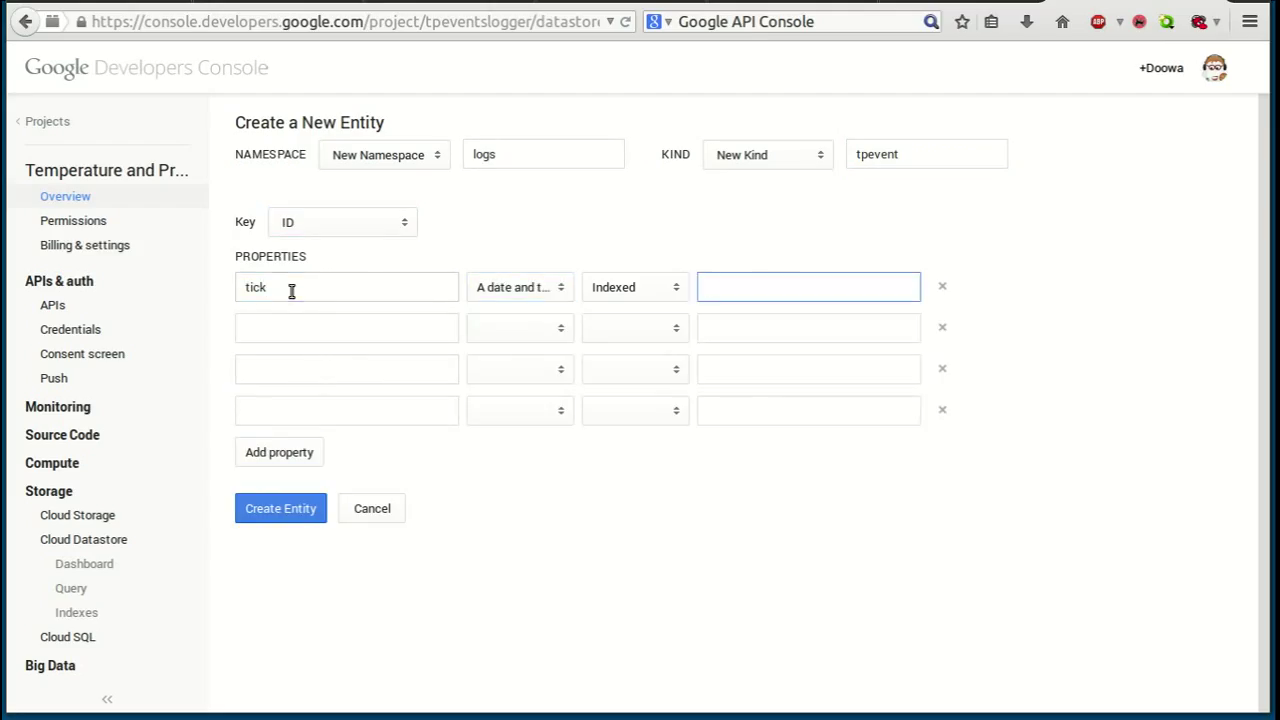
type("2014-10-10 10:10:10")
left_click(352, 330)
type("chamber")
key("Tab")
key("Down")
key("Tab")
key("space")
key("Return")
Add numeric temp 87 and press 217, then create the first entity
key("Tab")
type("600L Tank")
left_click(337, 358)
type("temp")
key("Tab")
key("space")
key("Down")
key("Return")
key("Tab")
key("Down")
key("Tab")
type("87")
key("Tab")
type("press")
key("Tab")
key("space")
key("Down")
key("Return")
key("Tab")
key("space")
key("Return")
key("Tab")
type("217")
key("Tab")
key("Tab")
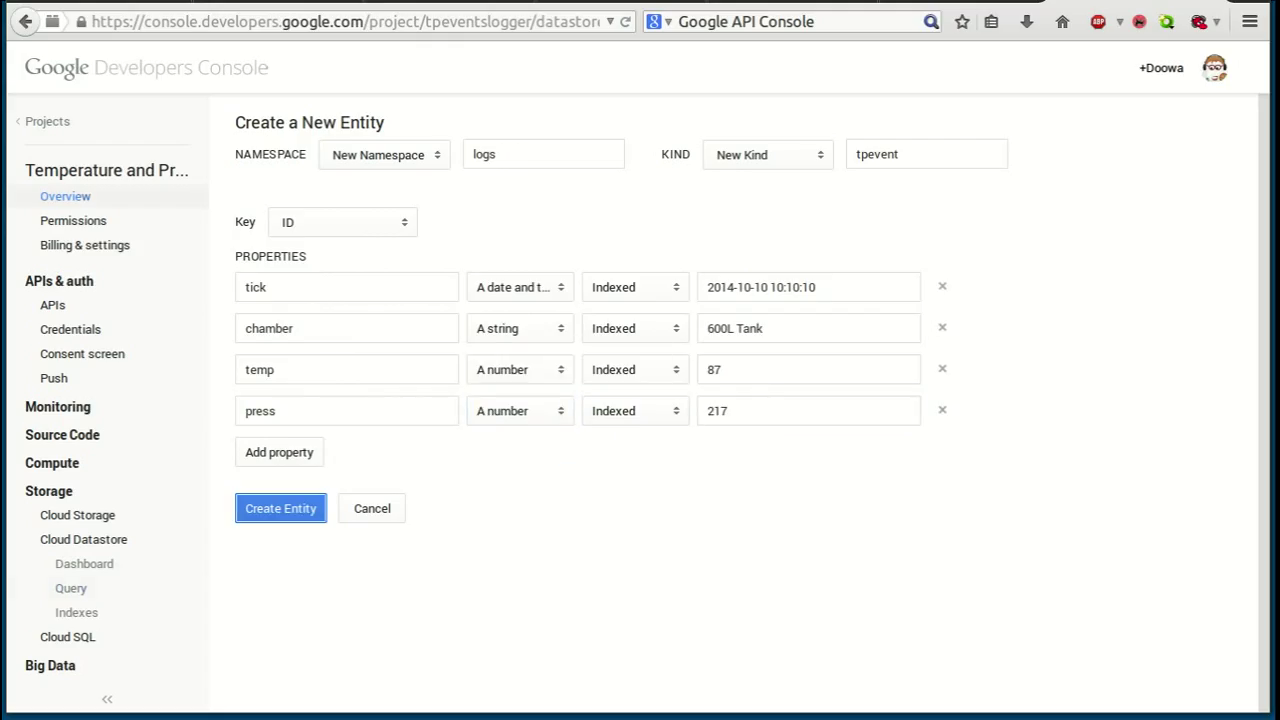
key("Return")
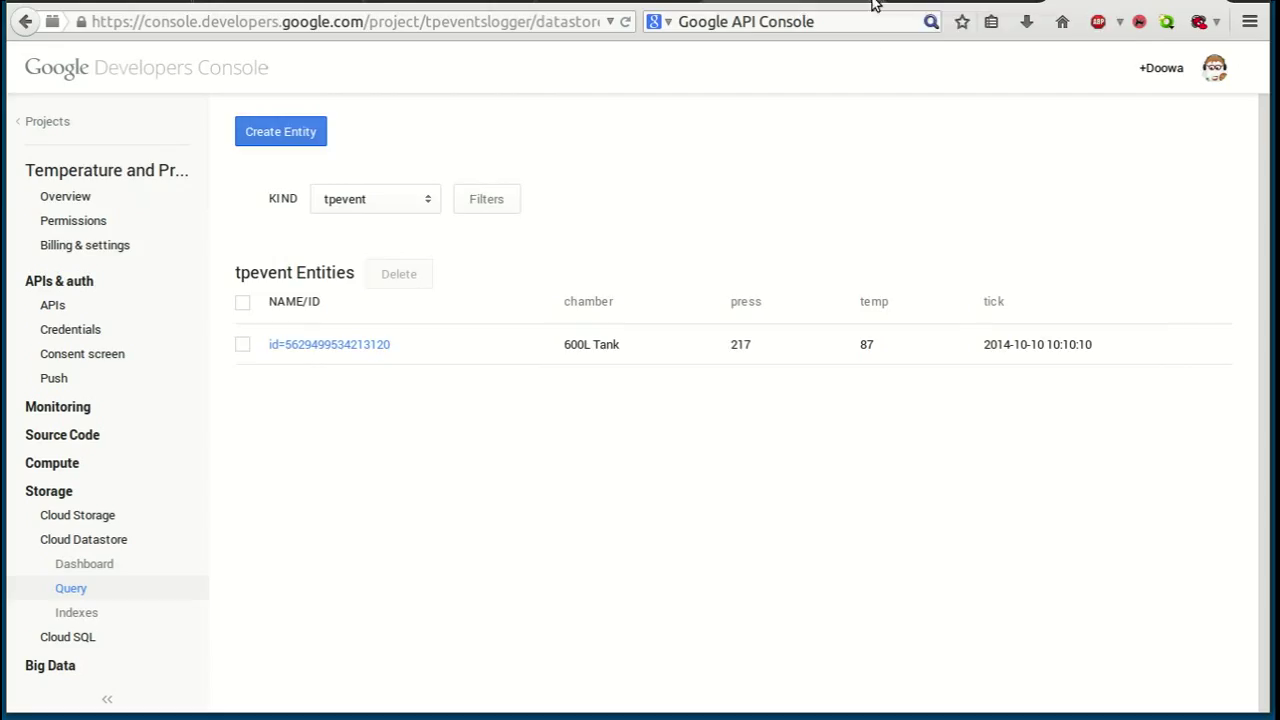
left_click(262, 130)
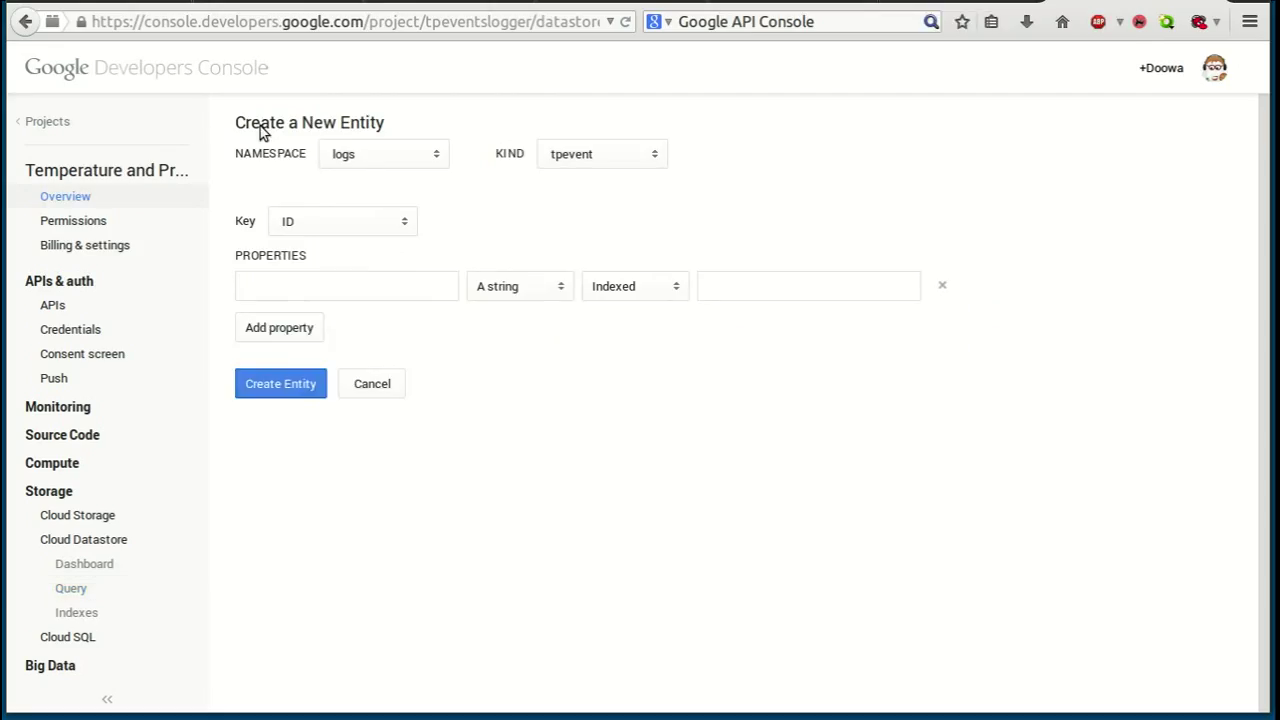
left_click(537, 418)
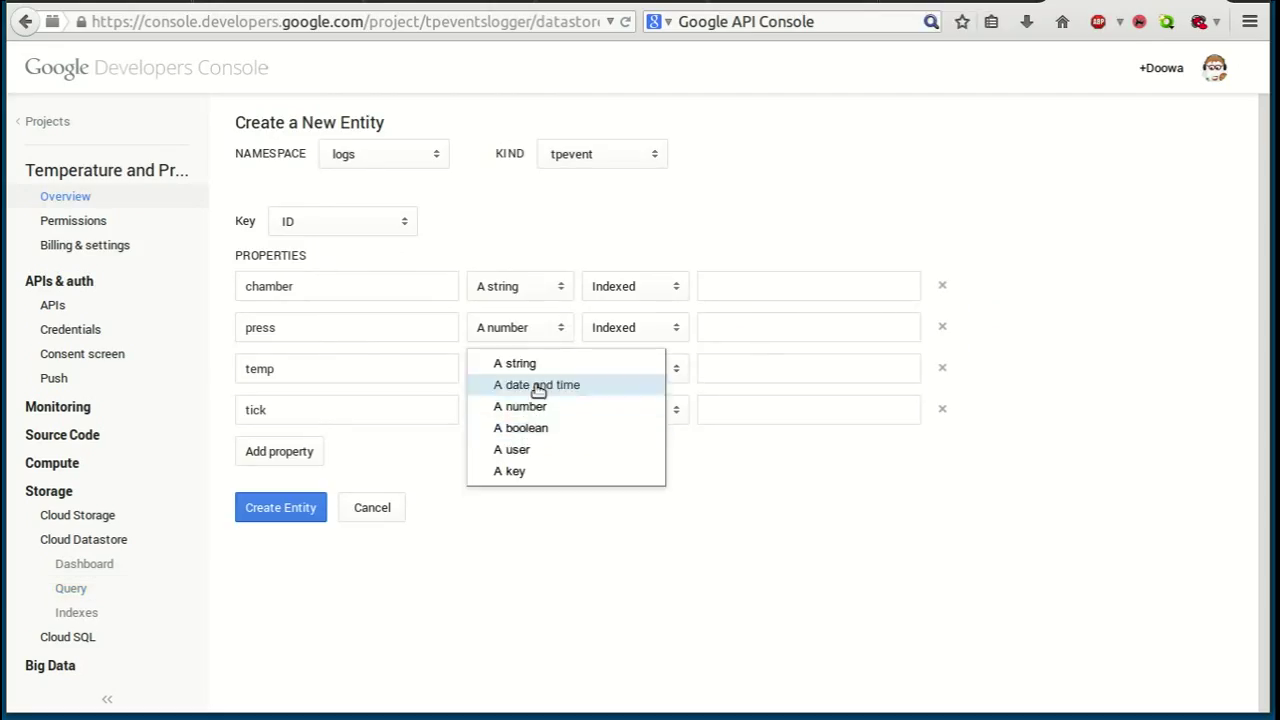
left_click(538, 388)
left_click(766, 417)
type("2014-11-11 11:11:11")
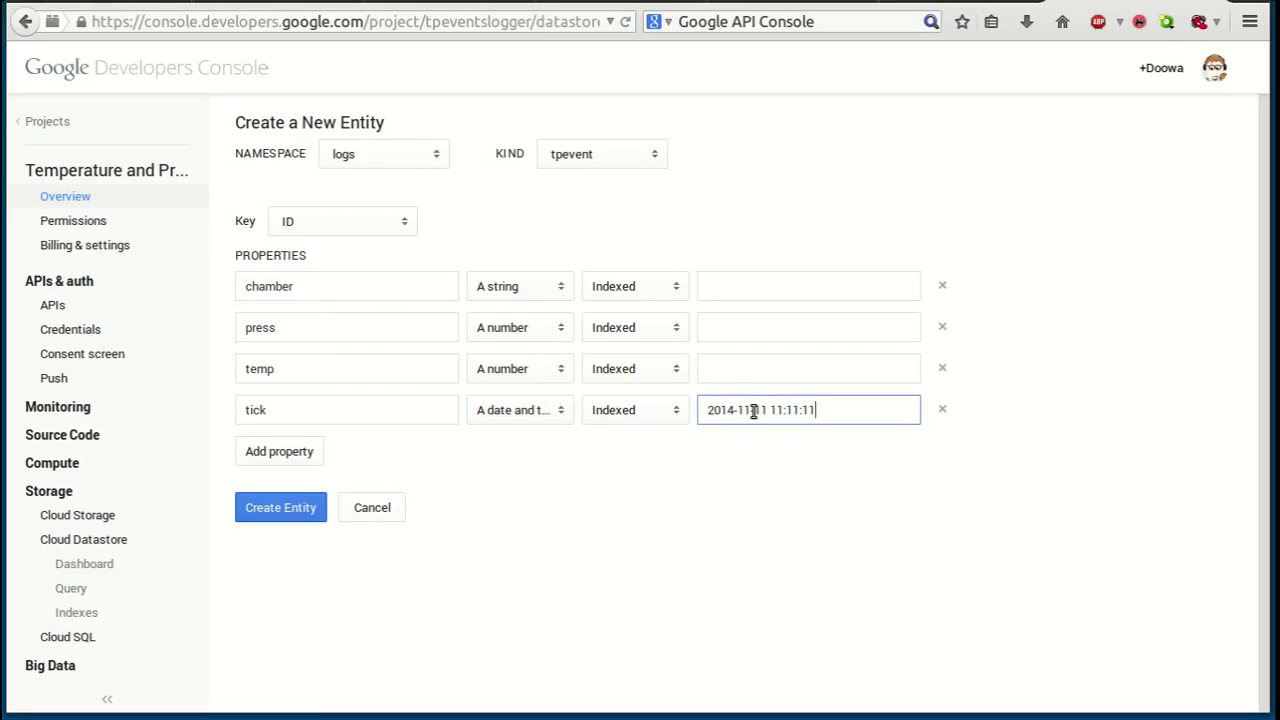
left_click(754, 337)
type("239")
left_click(749, 366)
type("45")
left_click(262, 509)
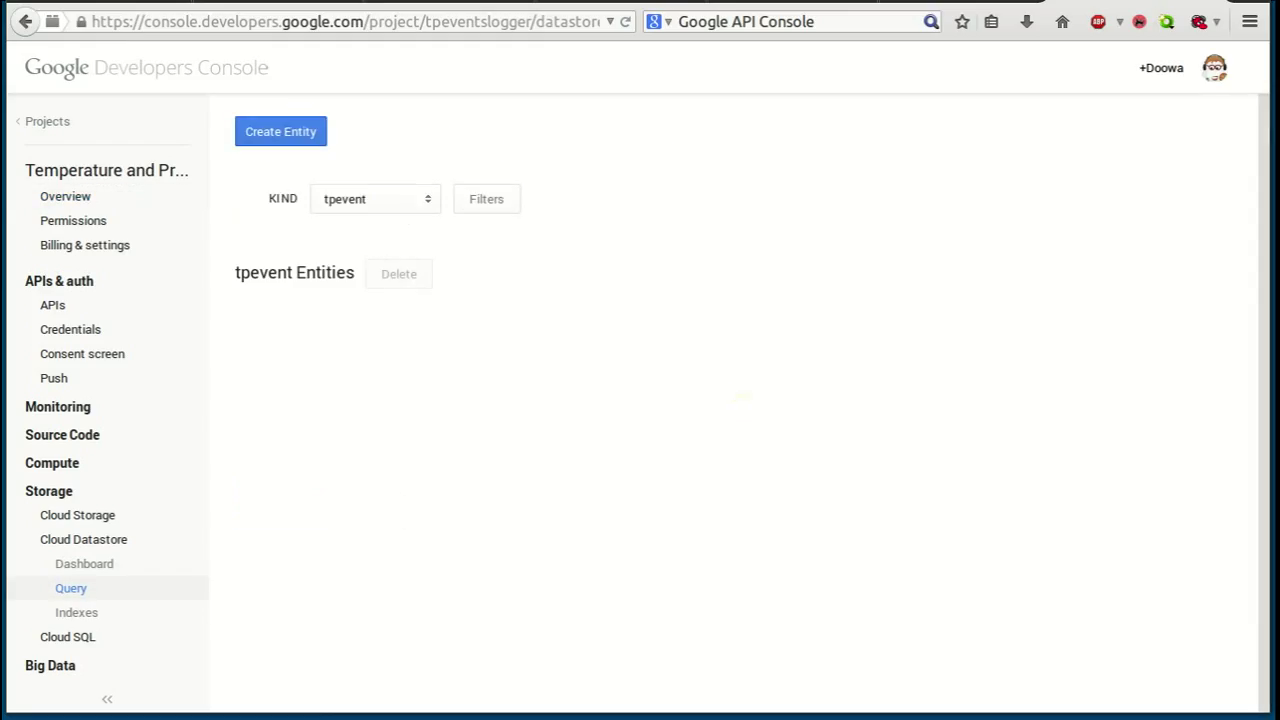
Create a web-application OAuth client ID using the script's usercallback redirect URI
left_click(40, 329)
left_click(302, 282)
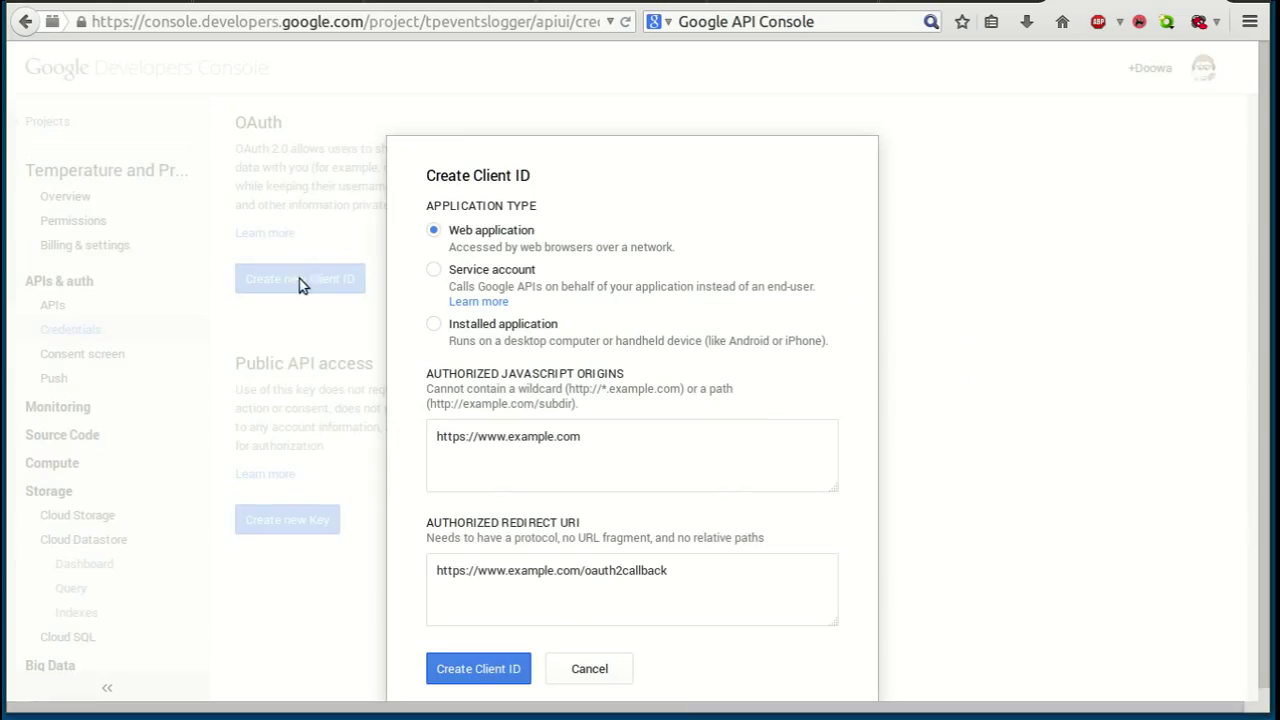
left_click(689, 569)
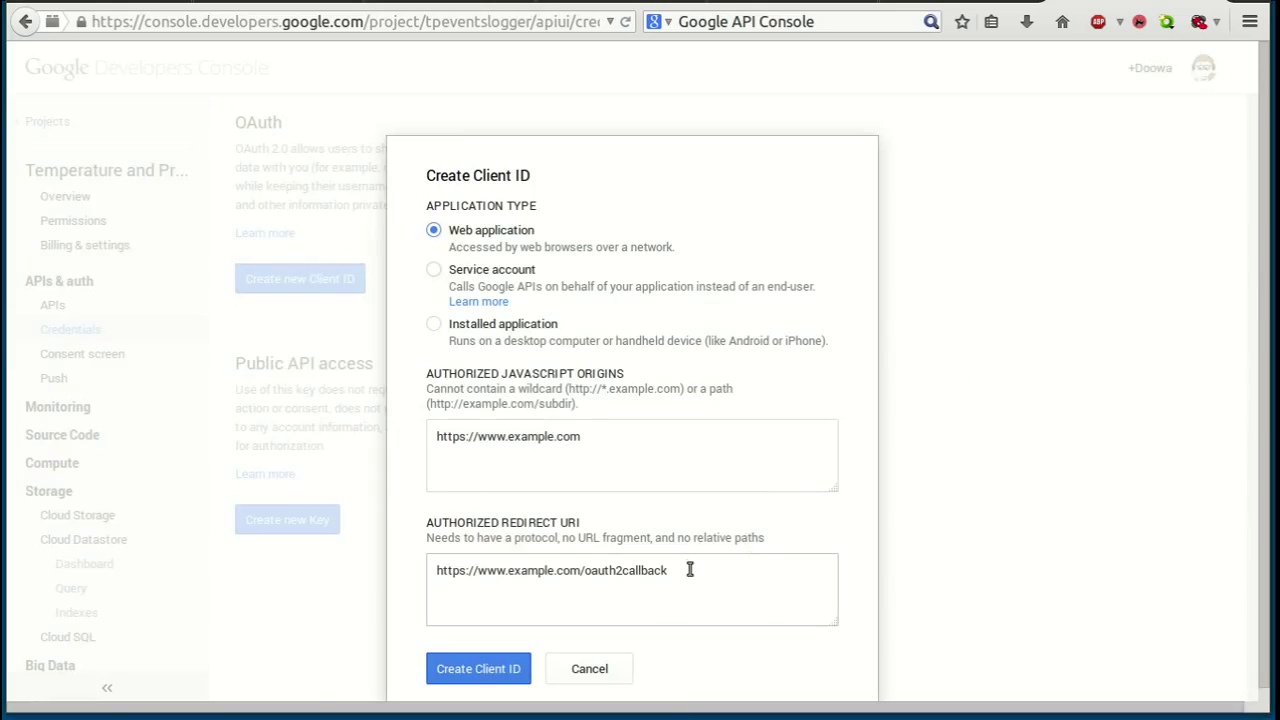
key("ctrl+a")
key("BackSpace")
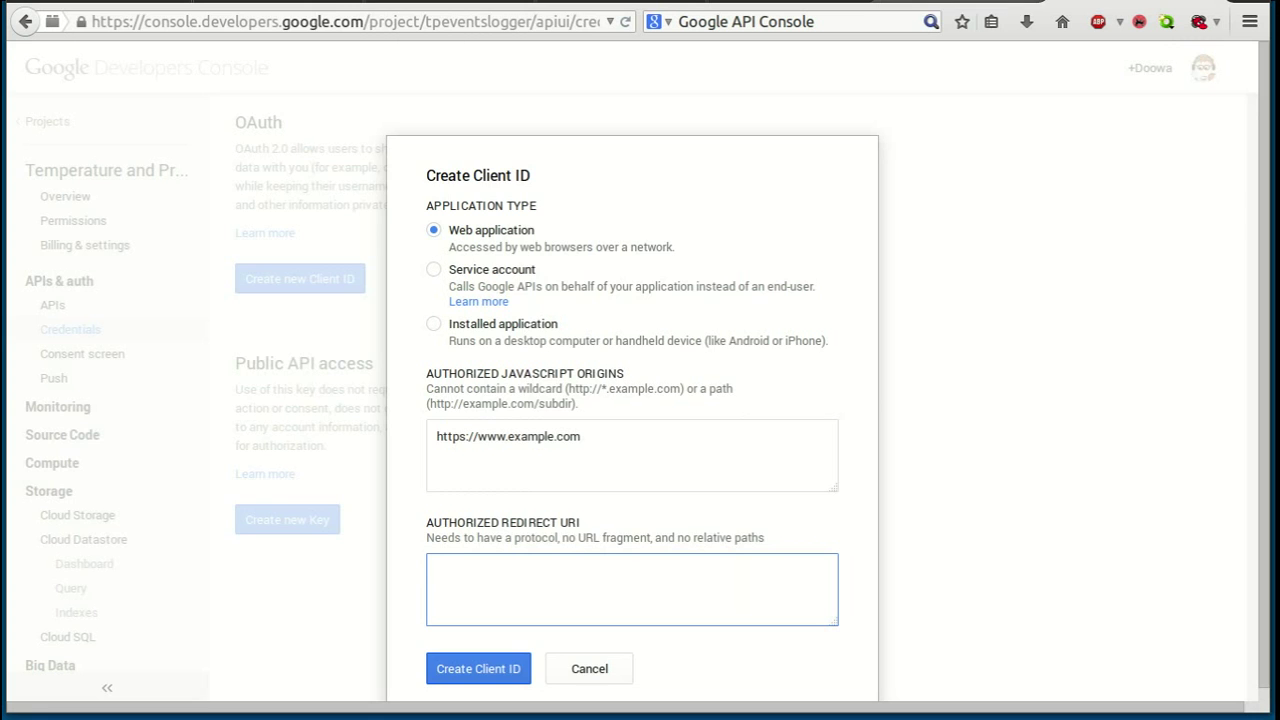
key("ctrl+Tab")
right_click(447, 85)
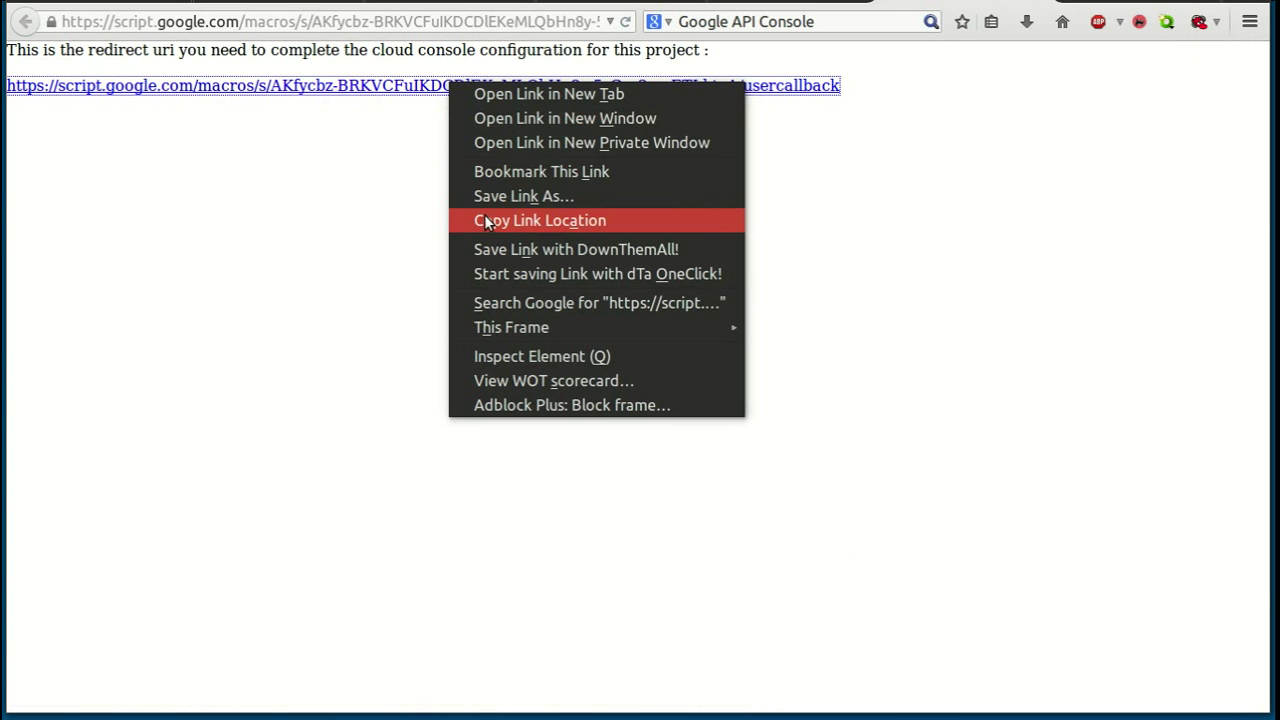
left_click(530, 220)
key("ctrl+shift+Tab")
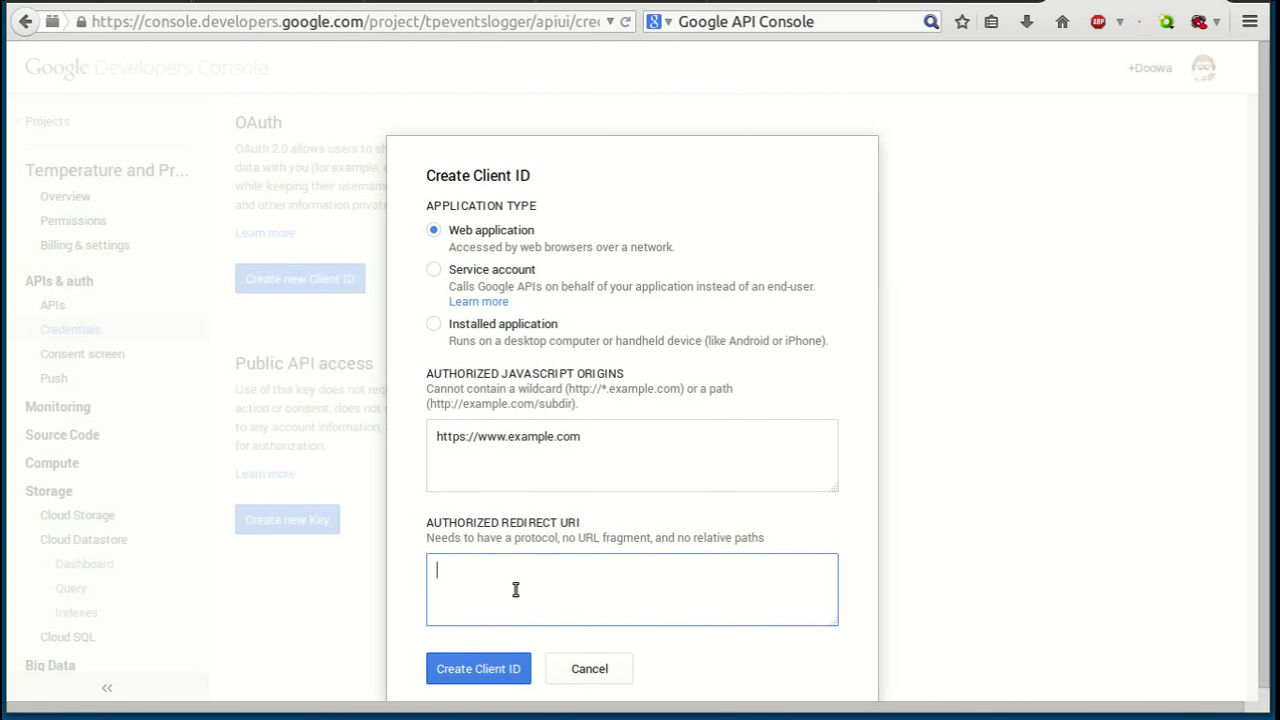
right_click(516, 590)
left_click(558, 664)
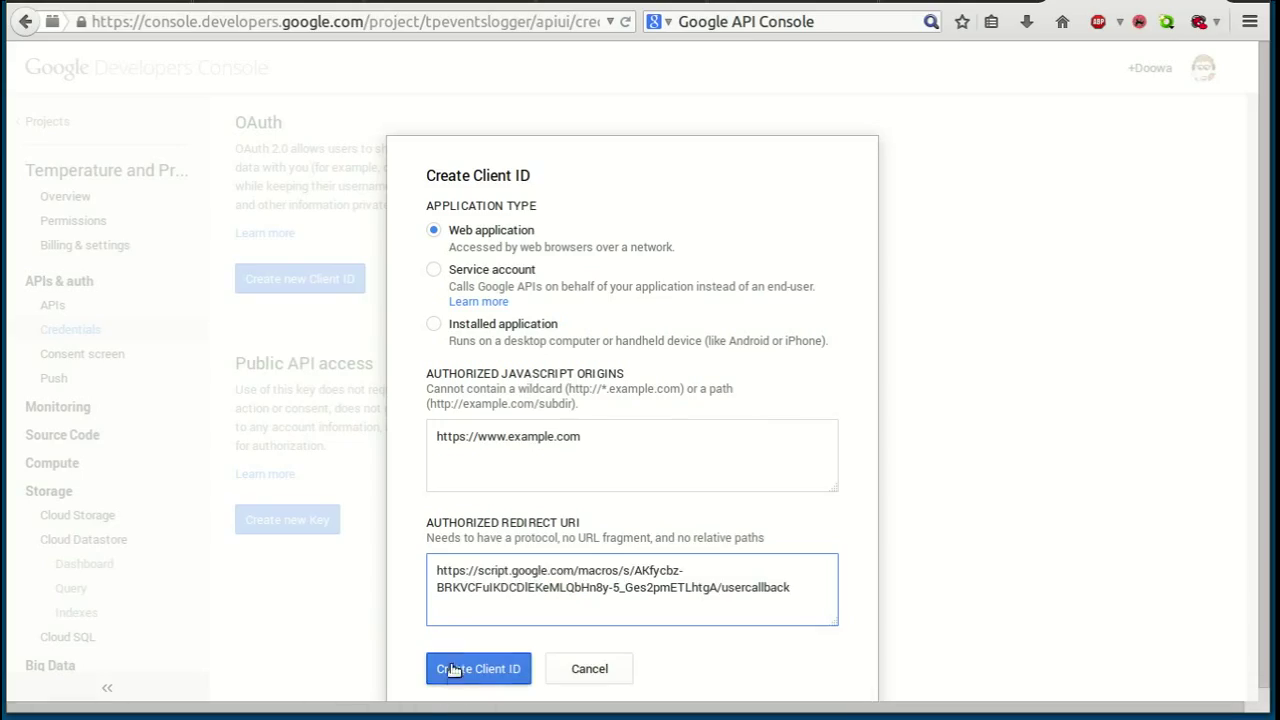
left_click(453, 672)
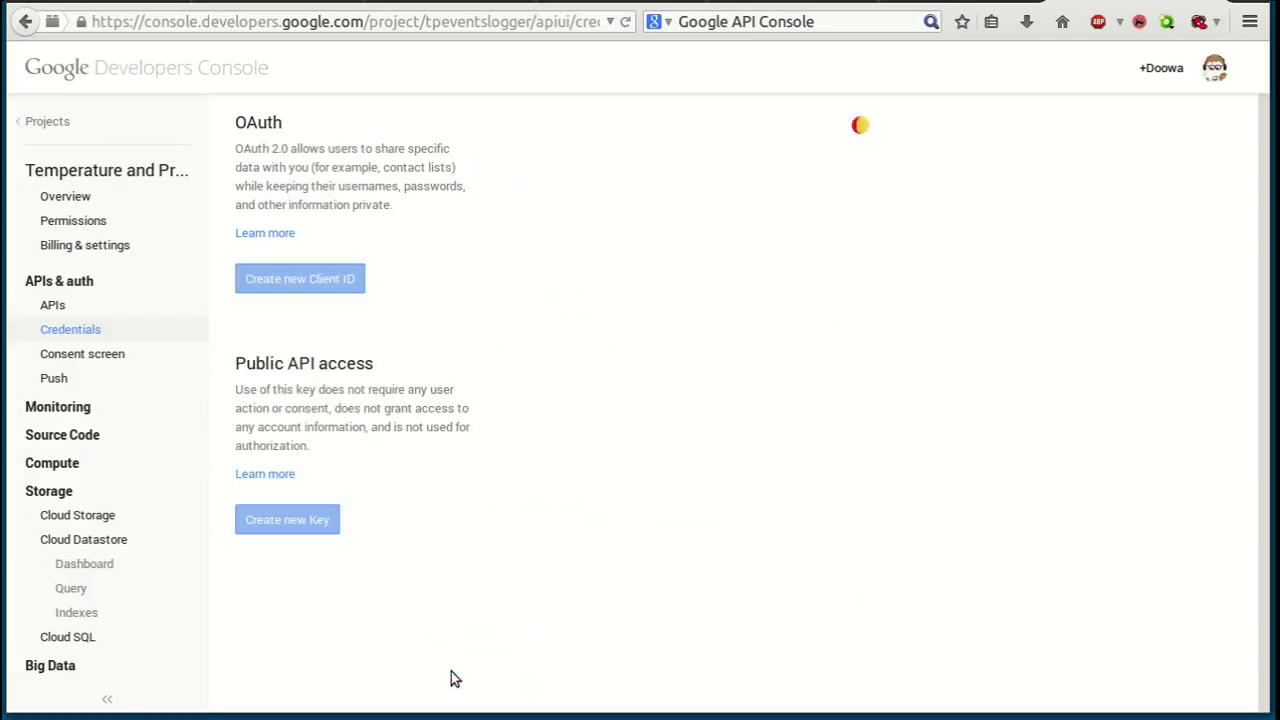
Download the client ID as JSON and copy all of its credentials text
left_click(745, 398)
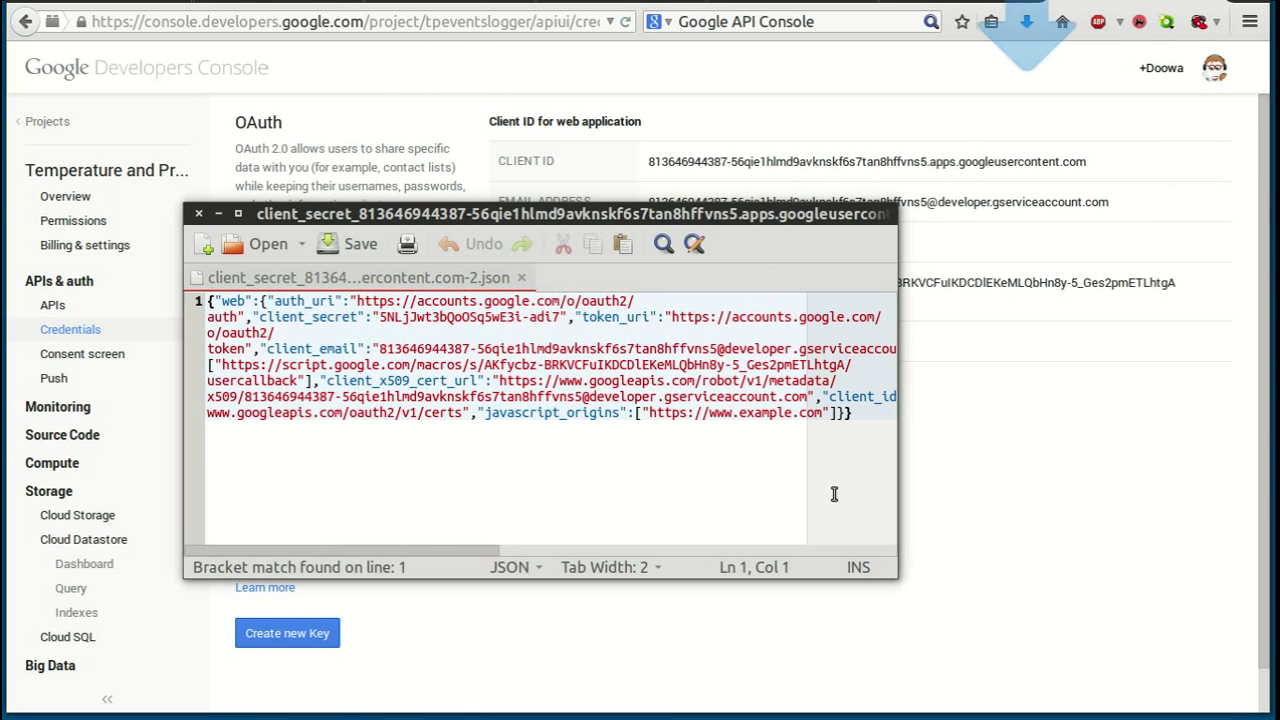
left_click(303, 213)
left_click(345, 394)
right_click(324, 312)
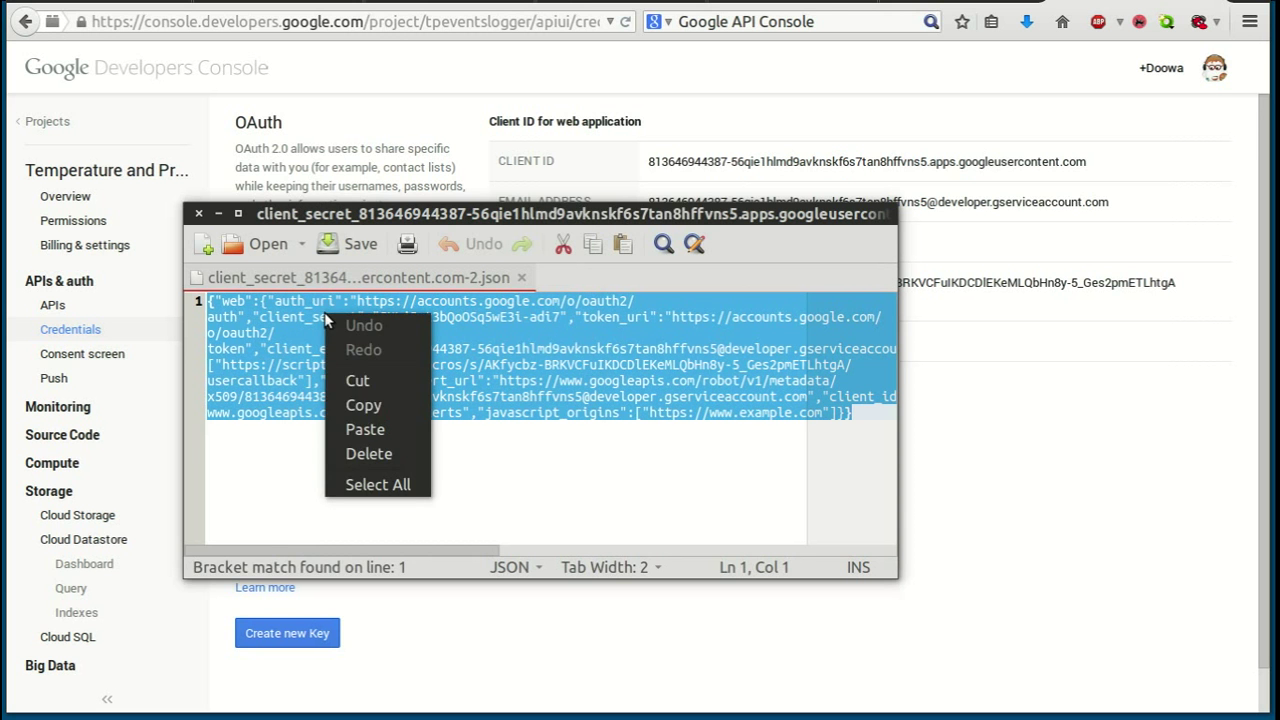
left_click(355, 406)
key("ctrl+q")
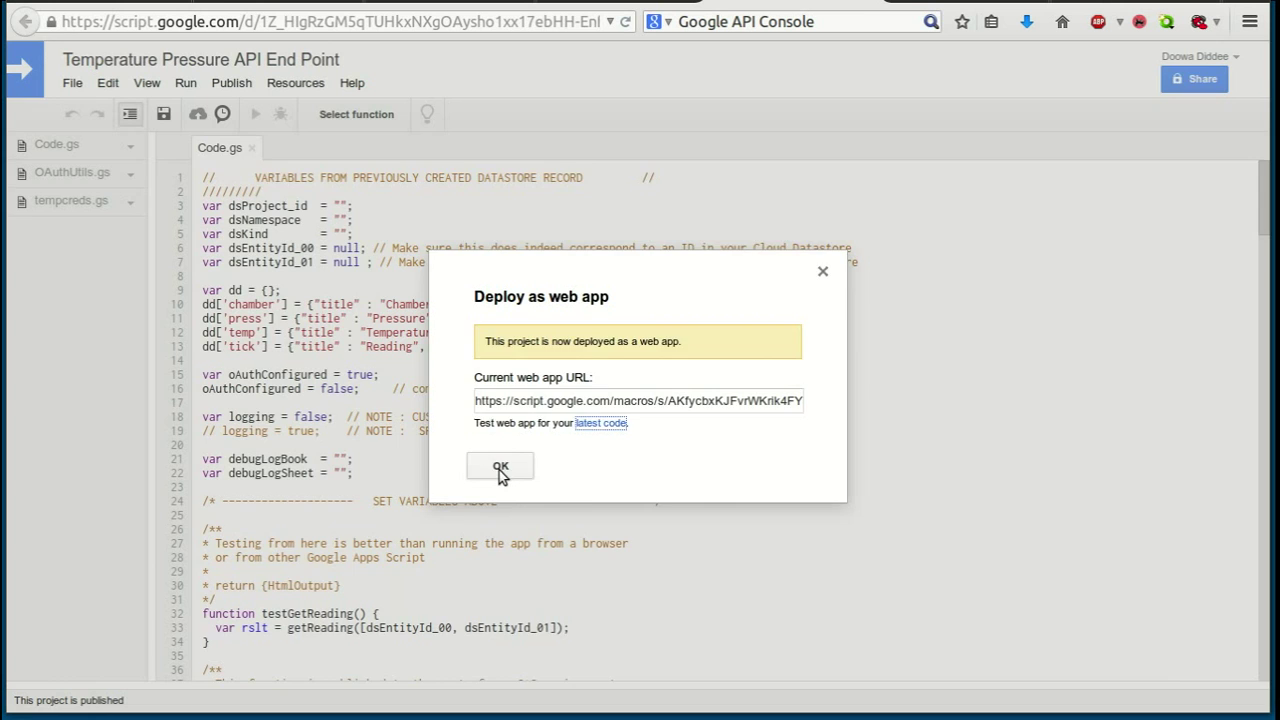
Paste the credentials JSON over null for serviceCreds in tempcreds.gs, save, and open Code.gs
left_click(501, 470)
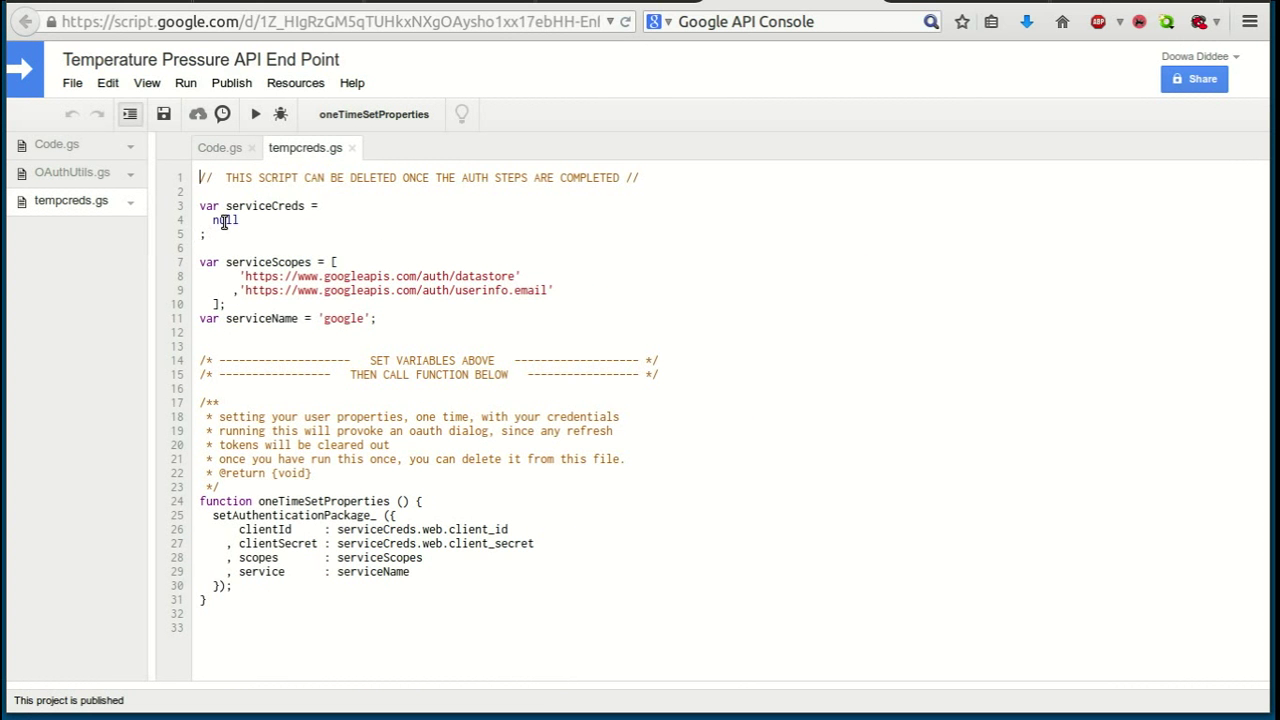
key("ctrl+v")
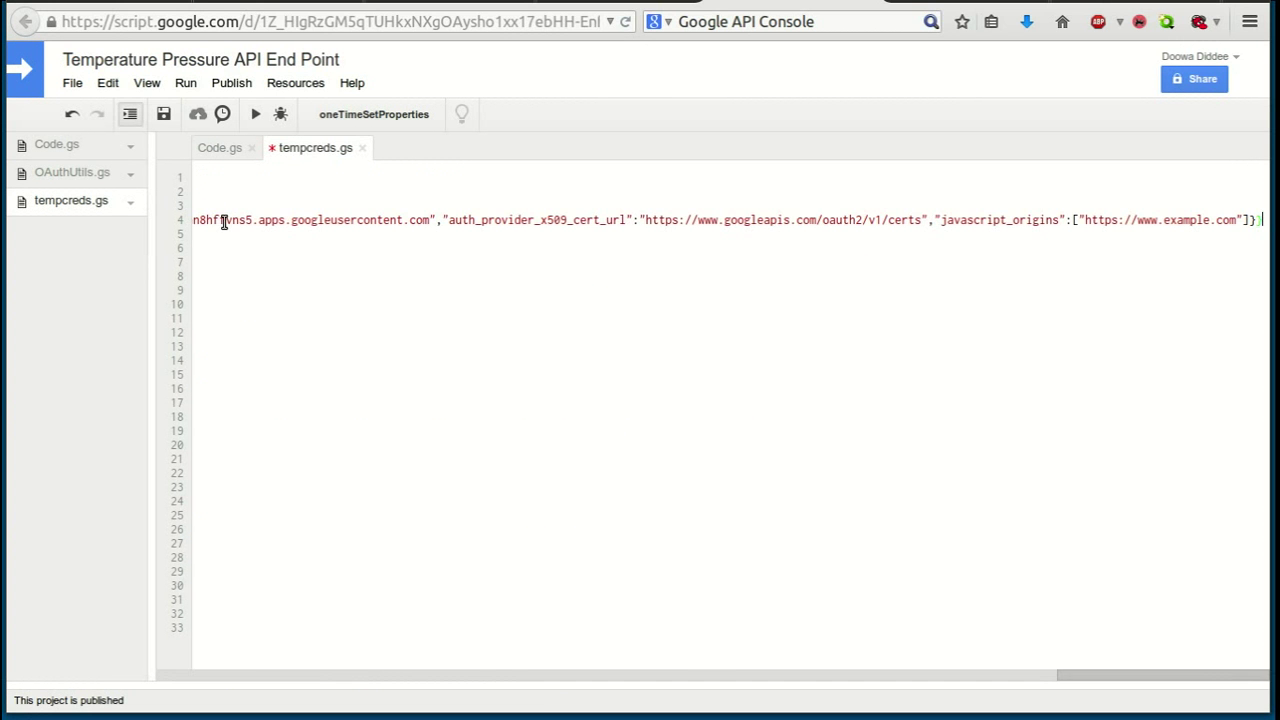
key("Down")
left_click(164, 114)
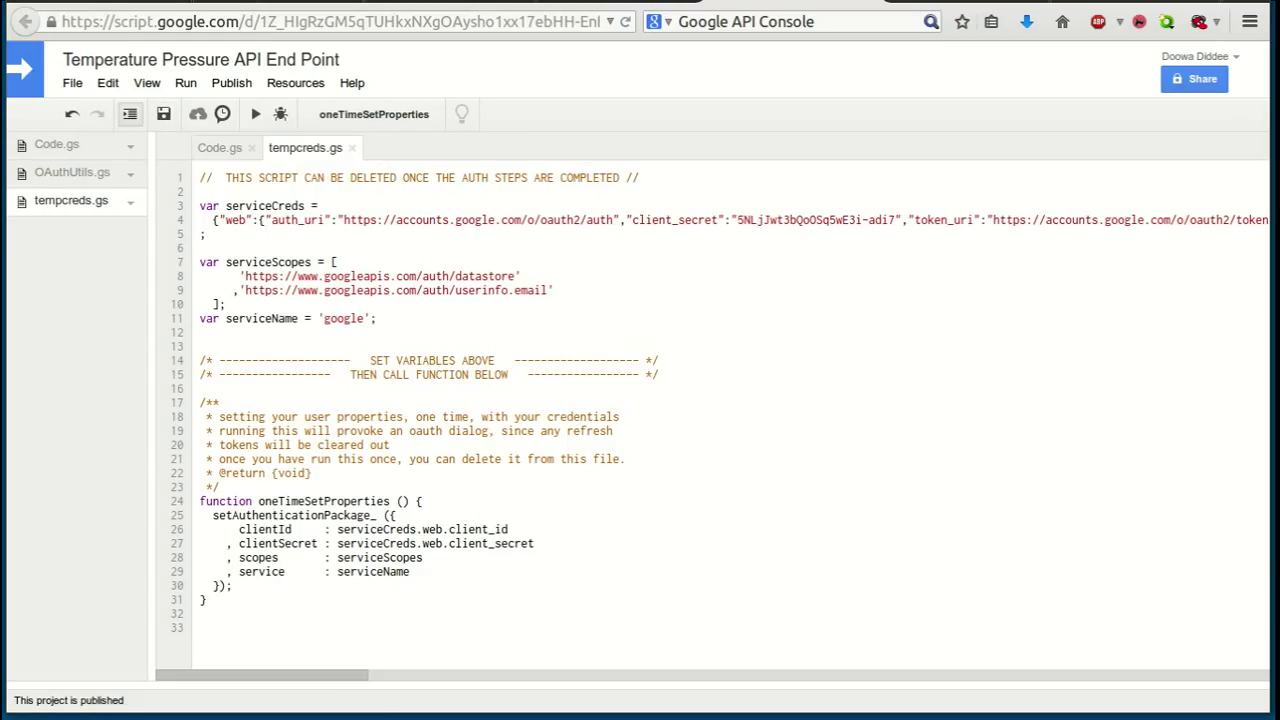
left_click(55, 146)
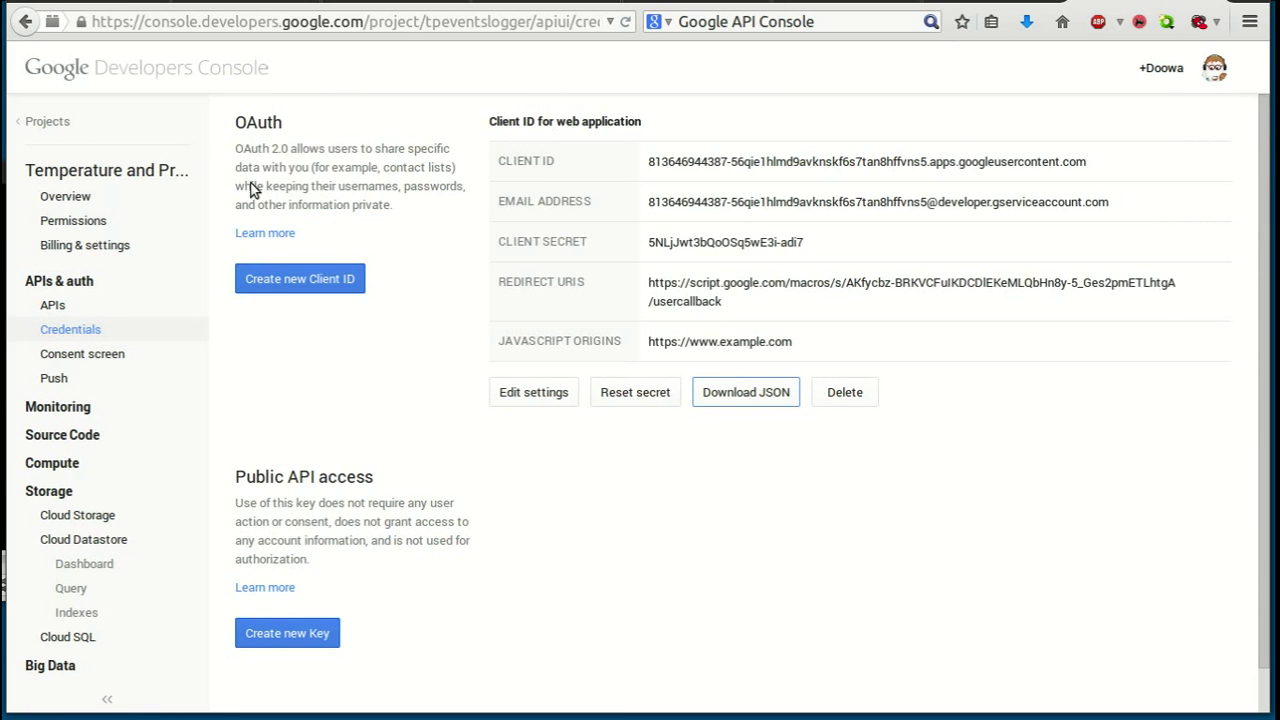
Copy project ID tpeventslogger from the Overview into dsProject_id and save Code.gs
left_click(62, 198)
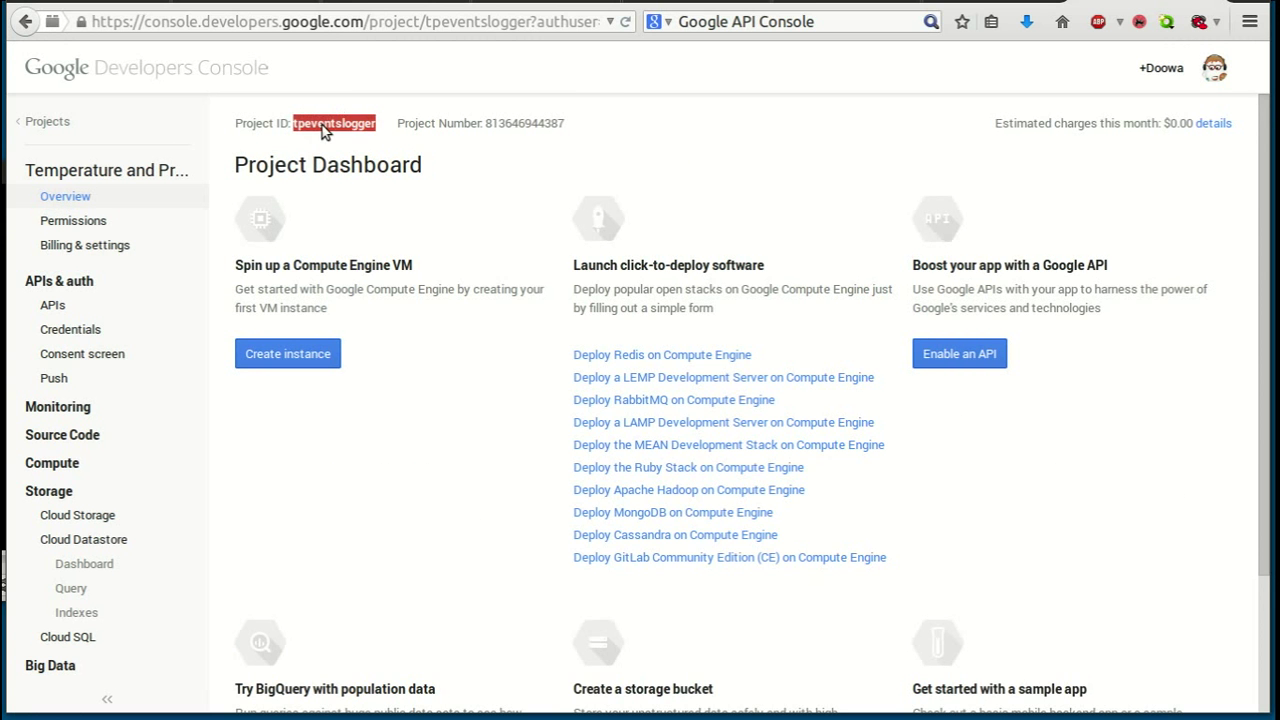
right_click(322, 125)
left_click(329, 136)
left_click(696, 5)
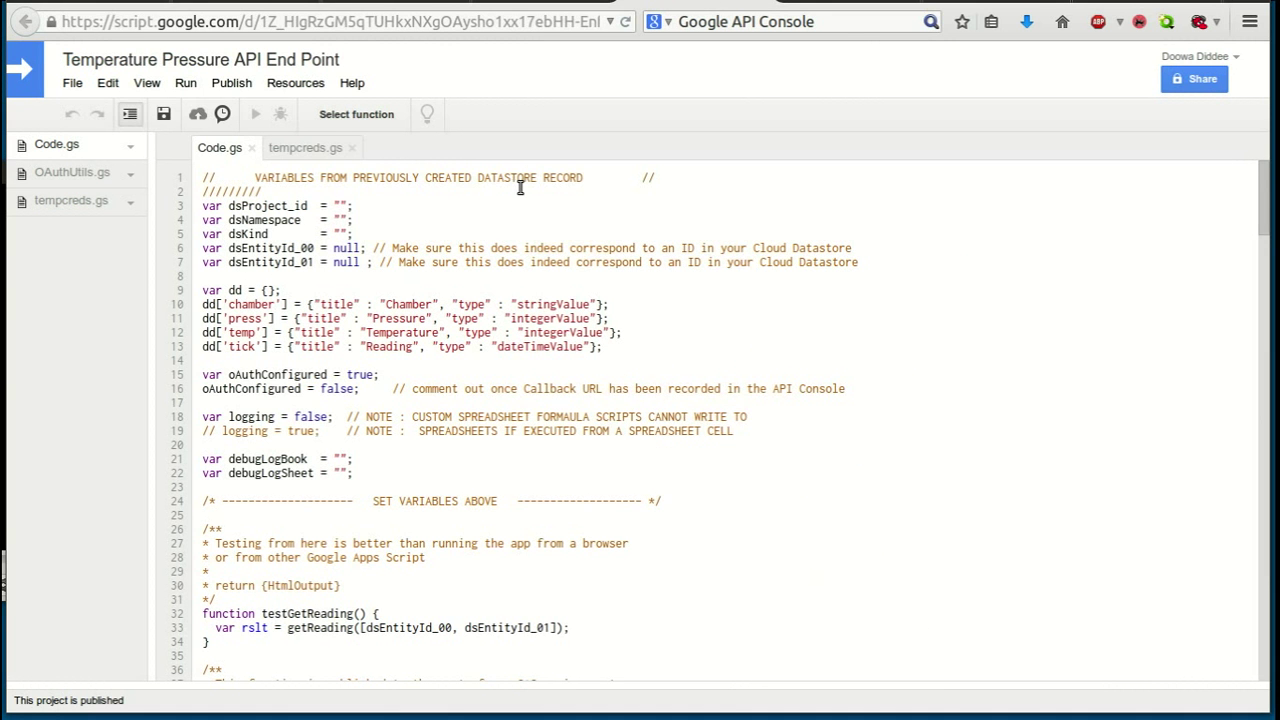
key("ctrl+v")
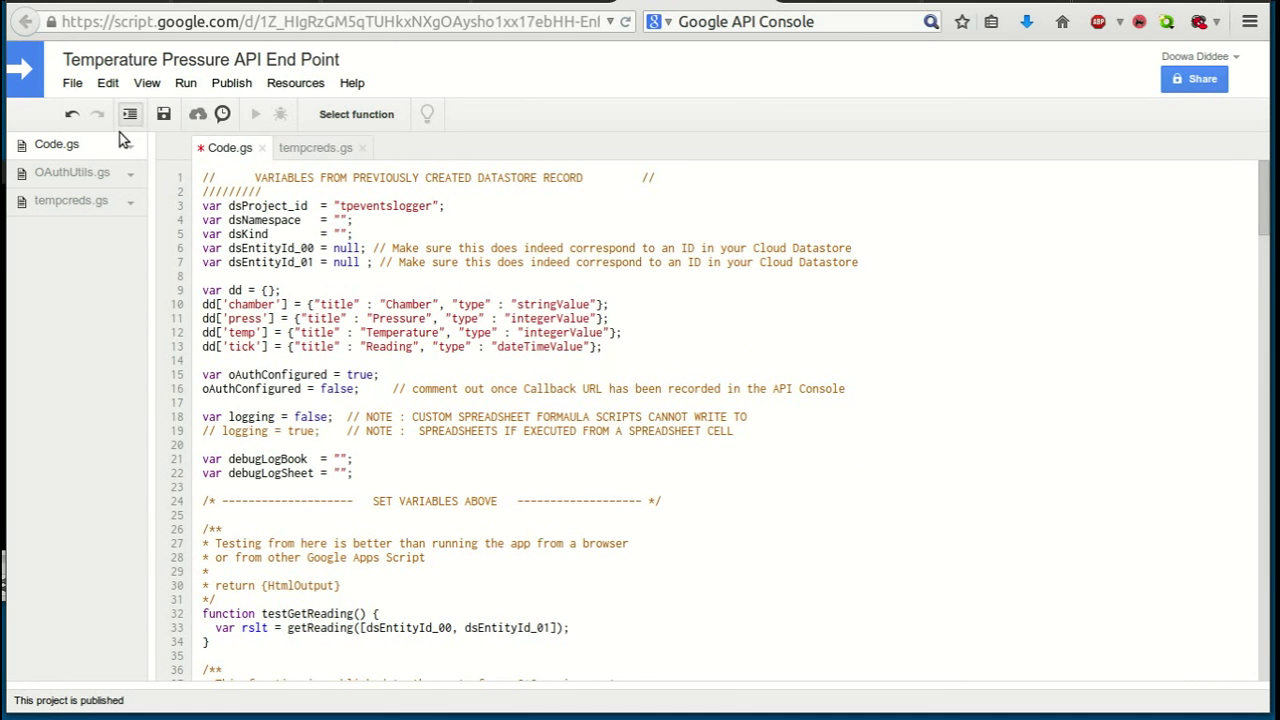
left_click(164, 116)
left_click(1130, 5)
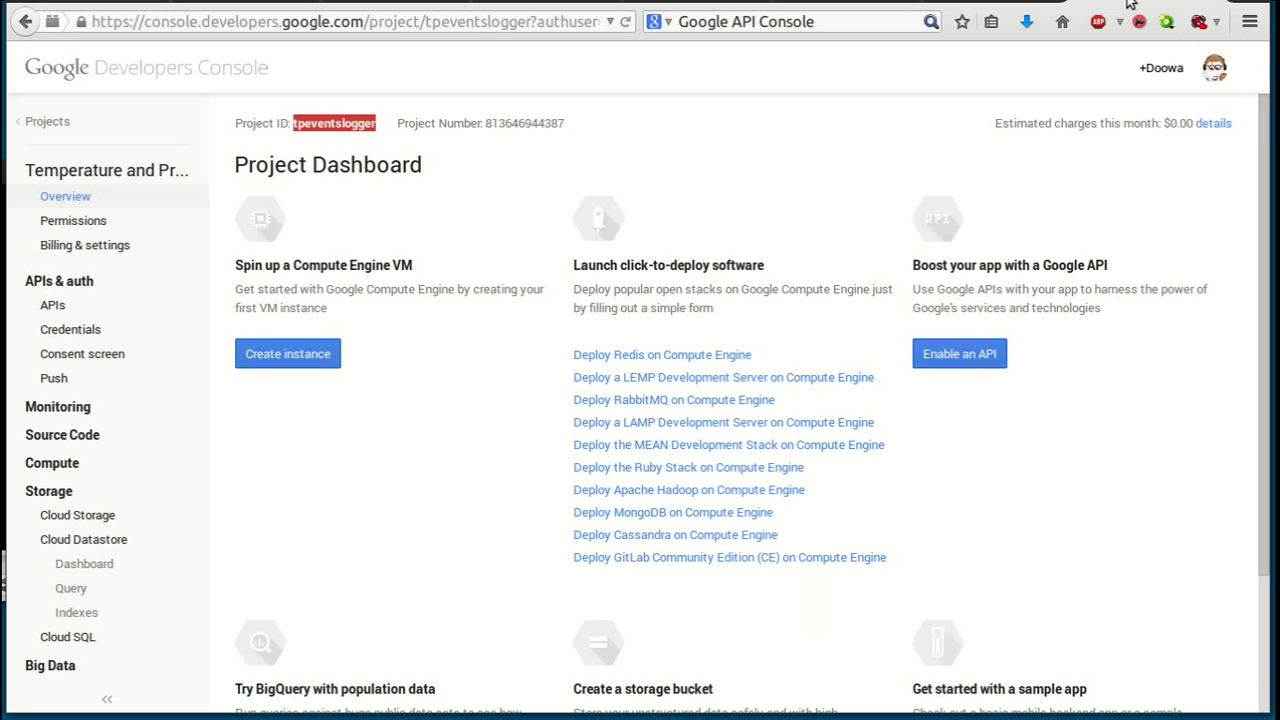
Look up the logs namespace and tpevent kind in the Create Entity form, then cancel
left_click(70, 588)
left_click(300, 132)
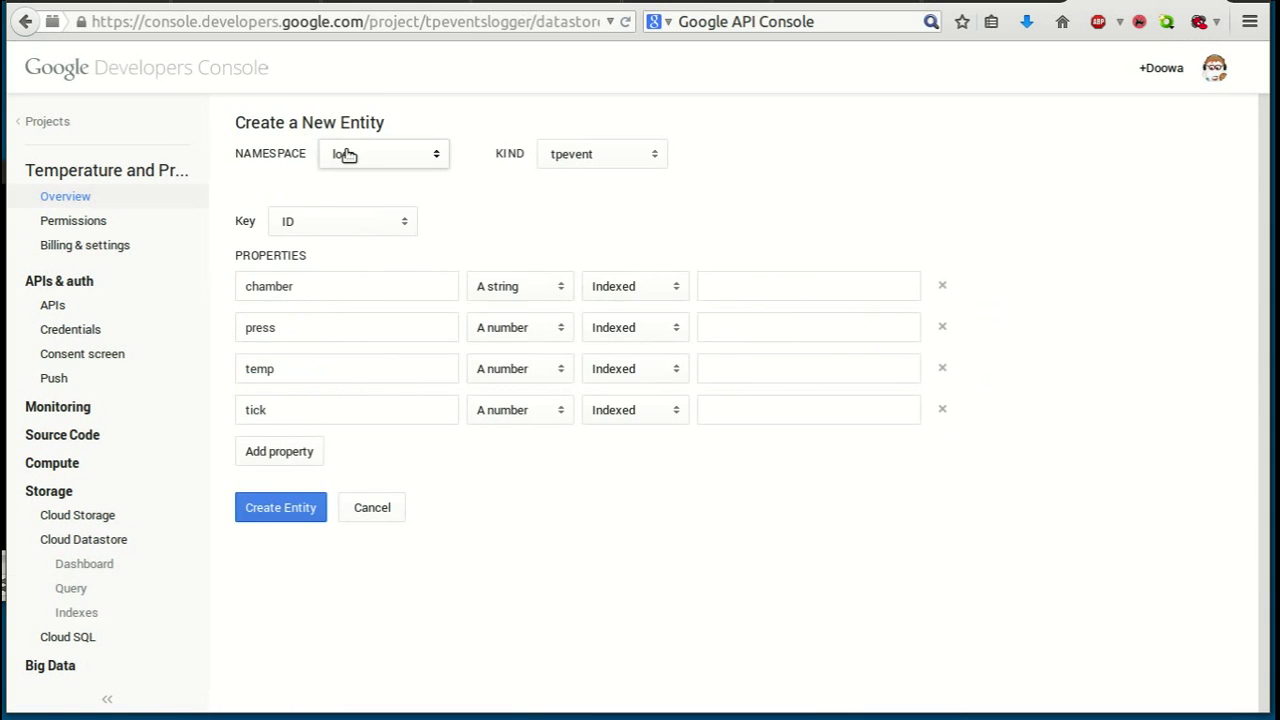
left_click(346, 155)
left_click(403, 149)
left_click(597, 152)
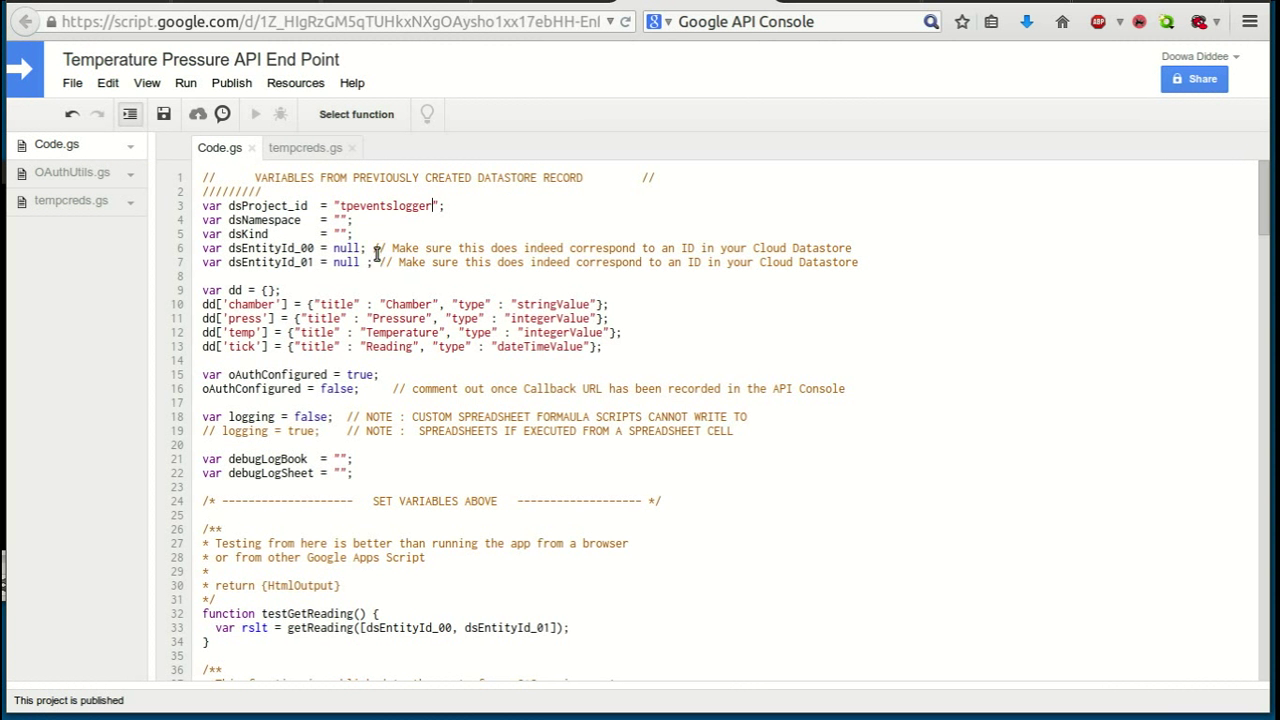
type("logs")
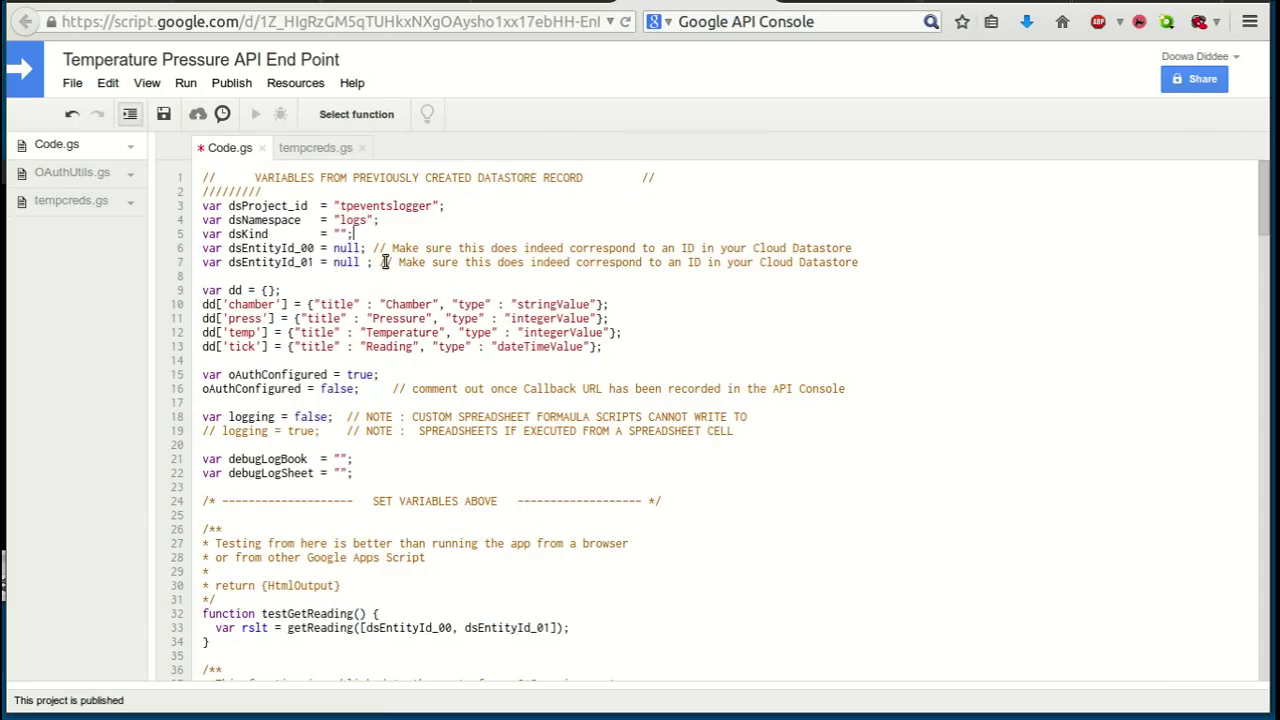
type("pevent")
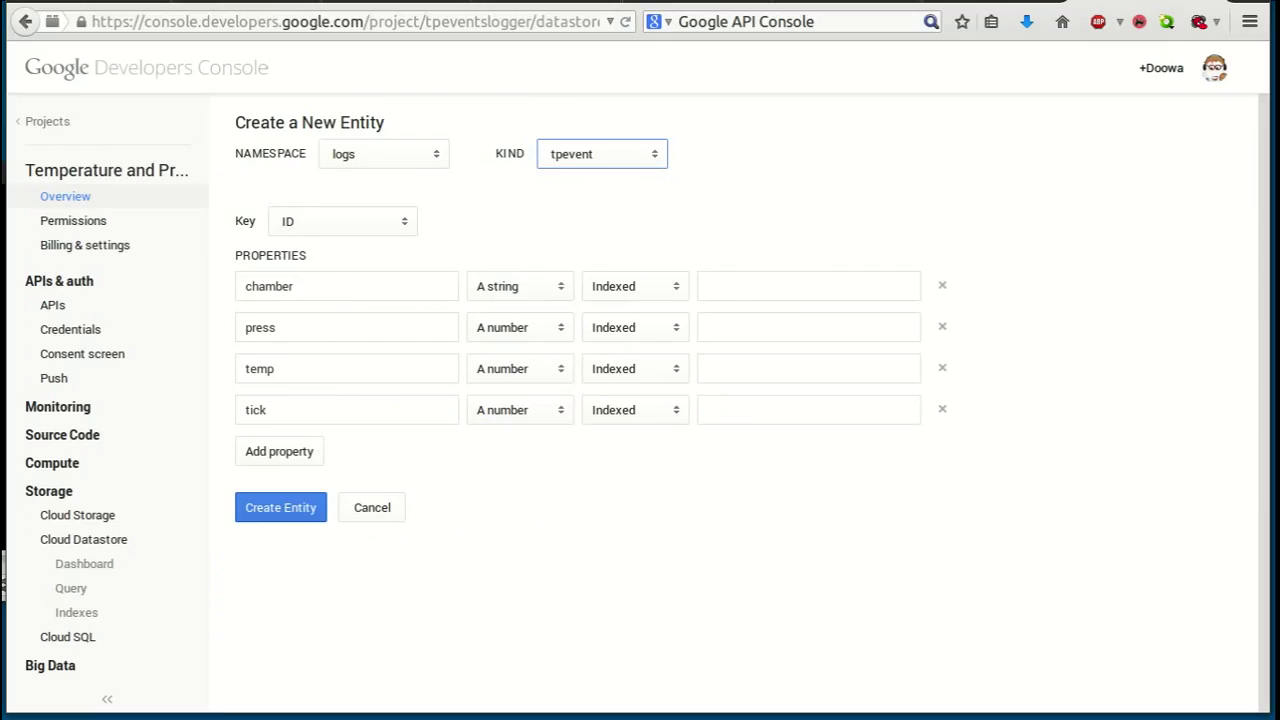
left_click(380, 509)
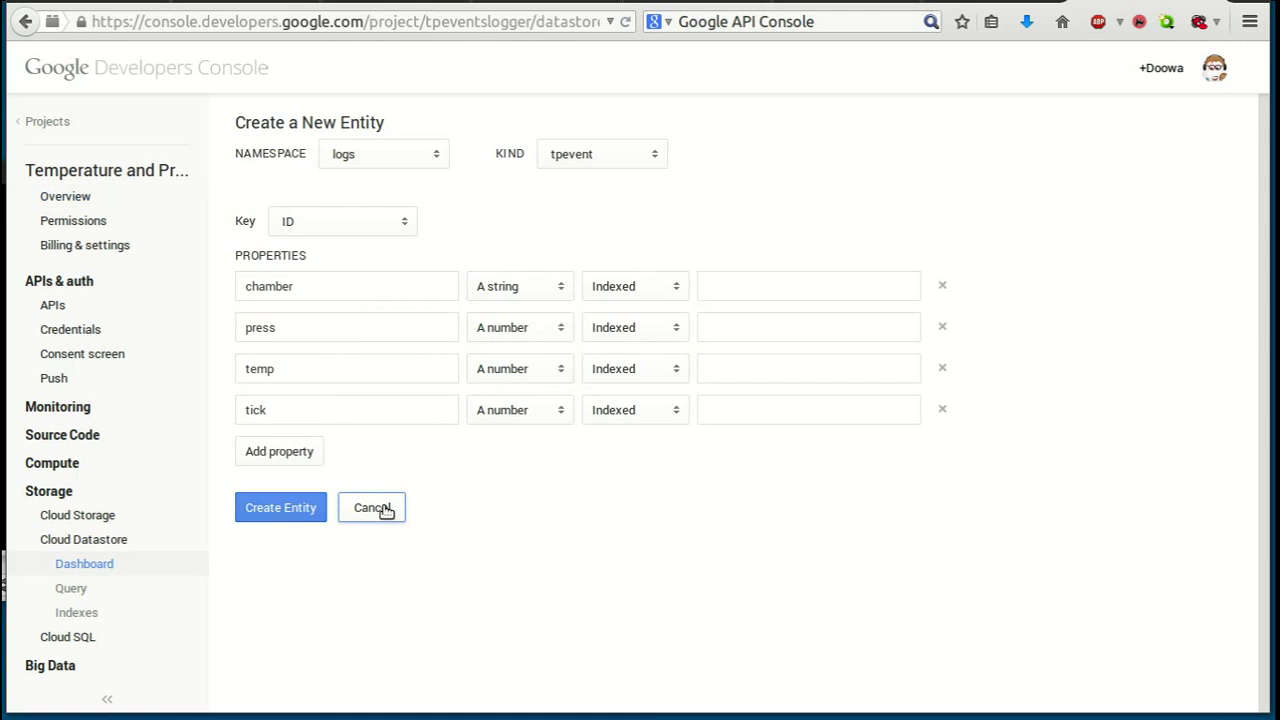
left_click(114, 597)
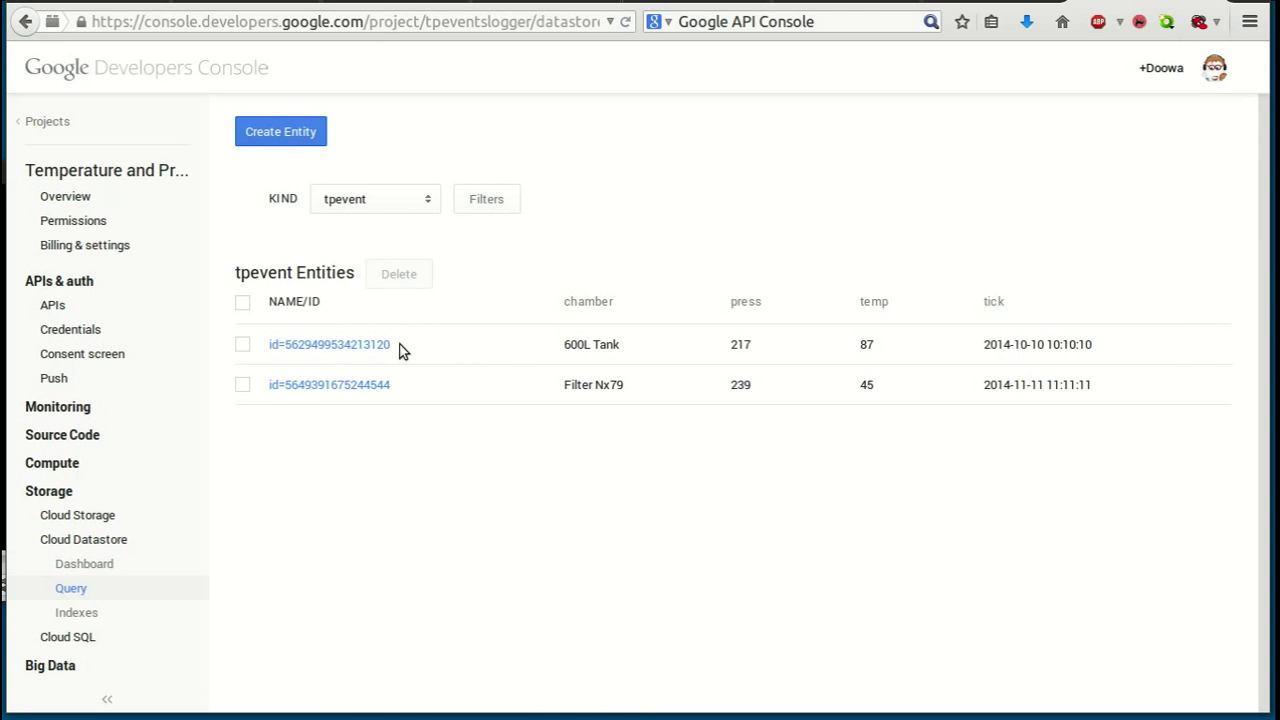
left_click_drag(392, 344, 286, 344)
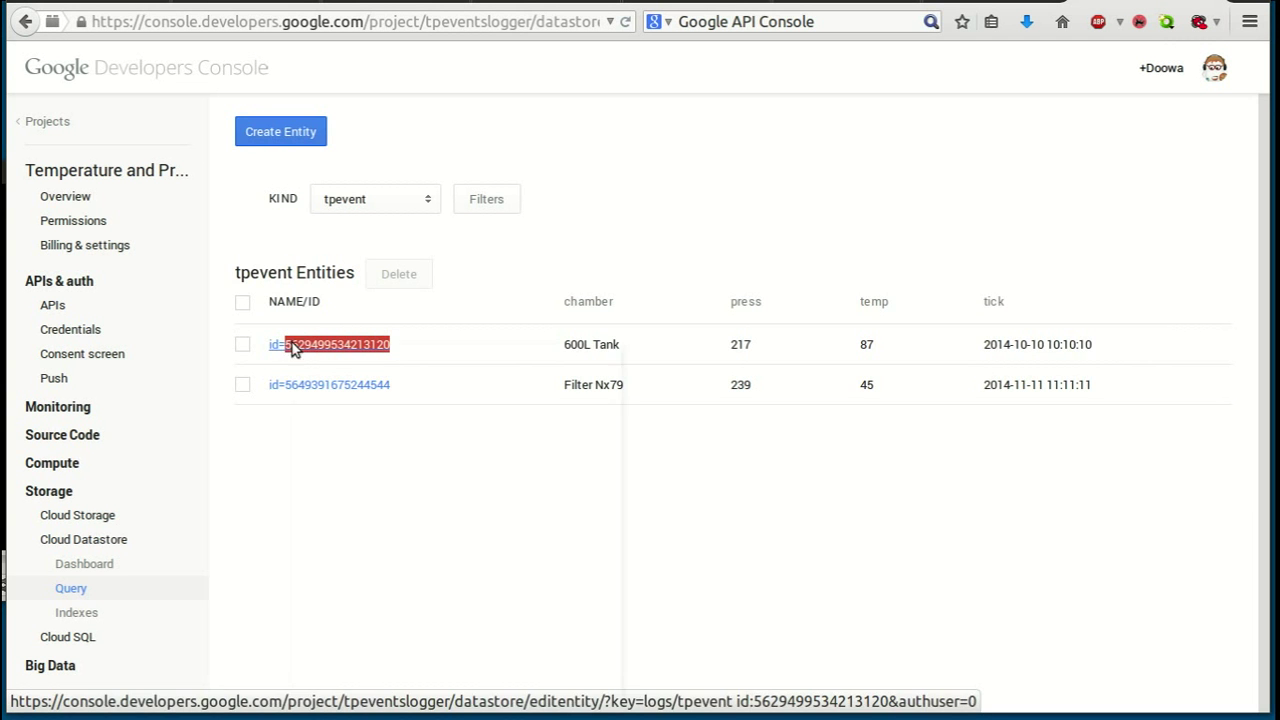
right_click(295, 346)
left_click(345, 504)
key("ctrl+Tab")
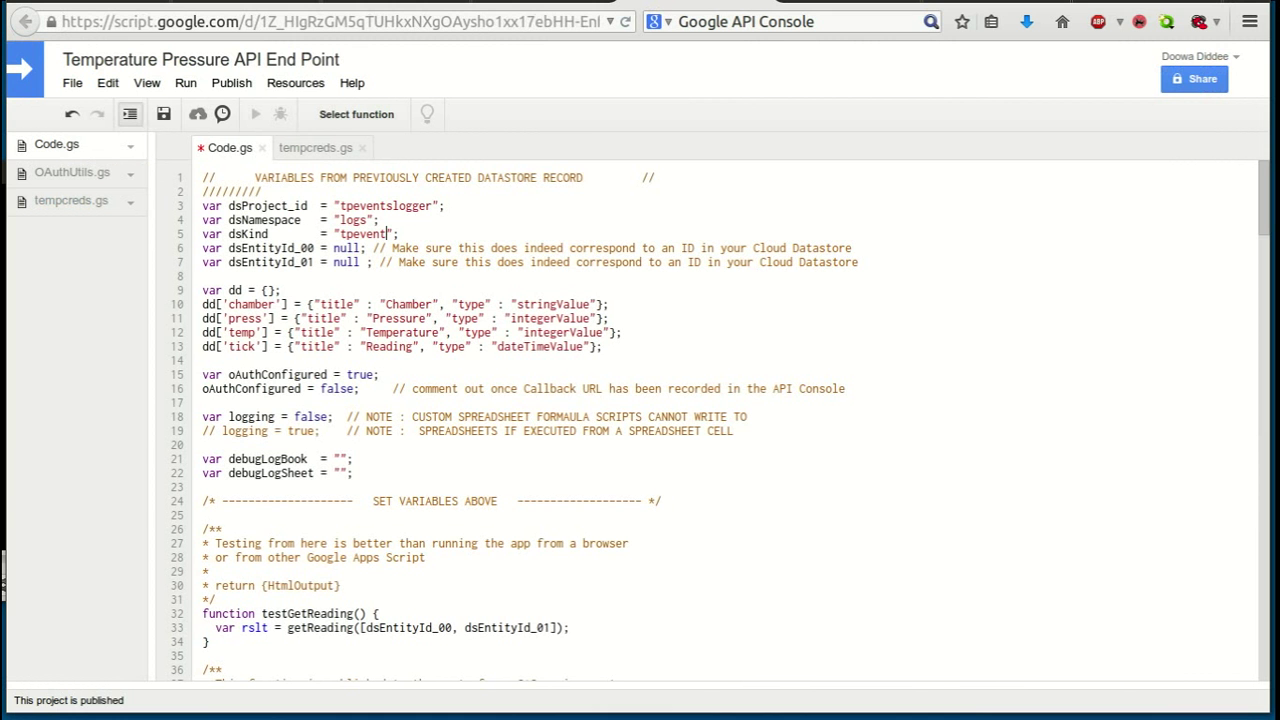
double_click(347, 248)
key("ctrl+v")
key("ctrl+Tab")
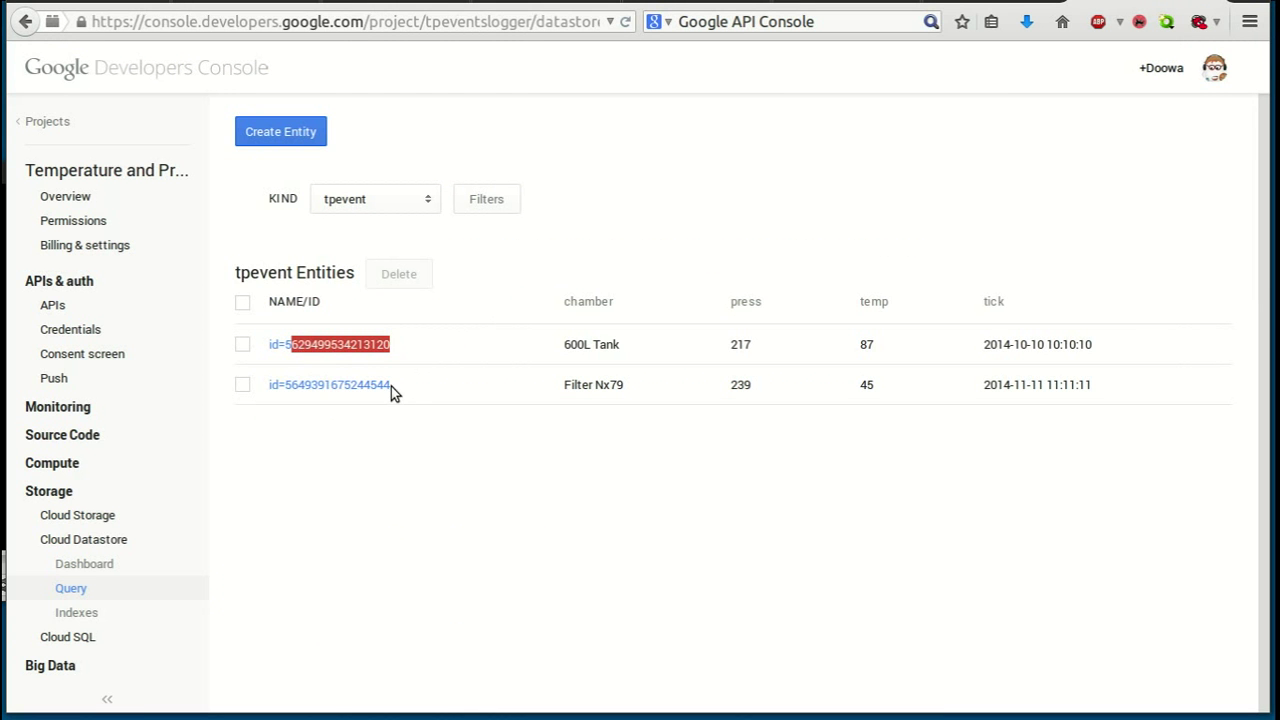
left_click_drag(391, 386, 288, 391)
key("ctrl+Tab")
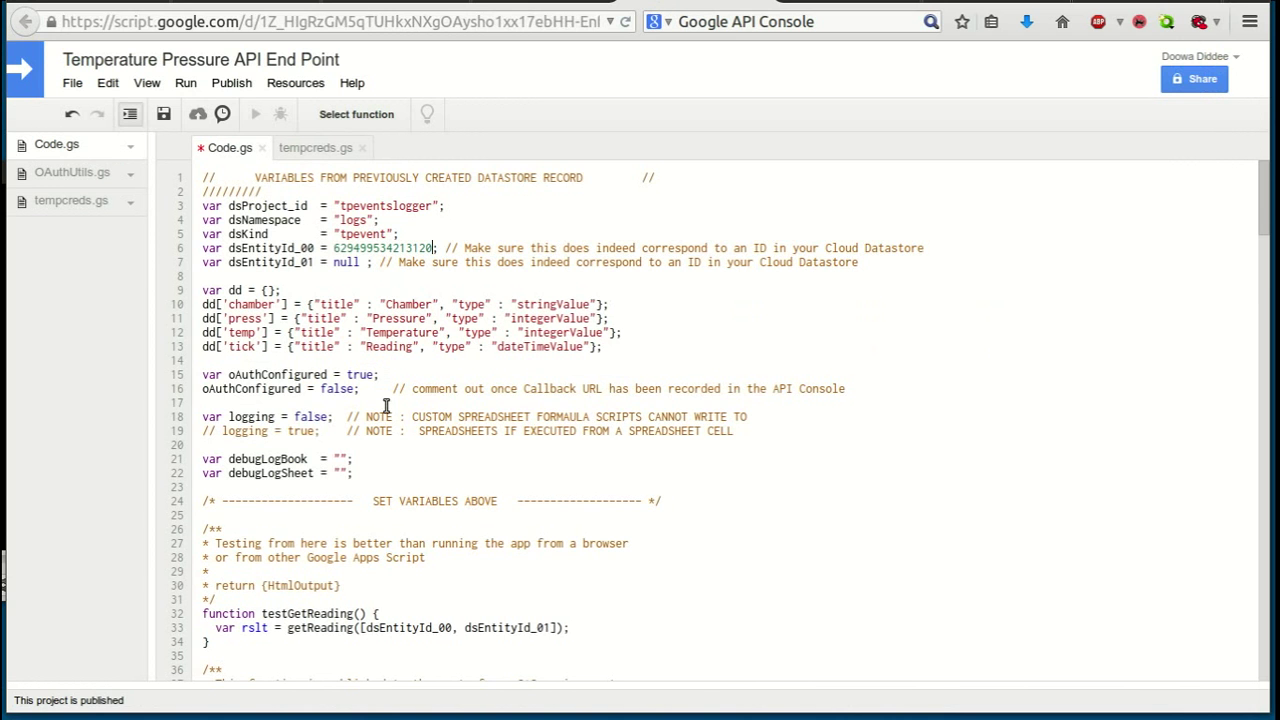
double_click(340, 262)
key("ctrl+v")
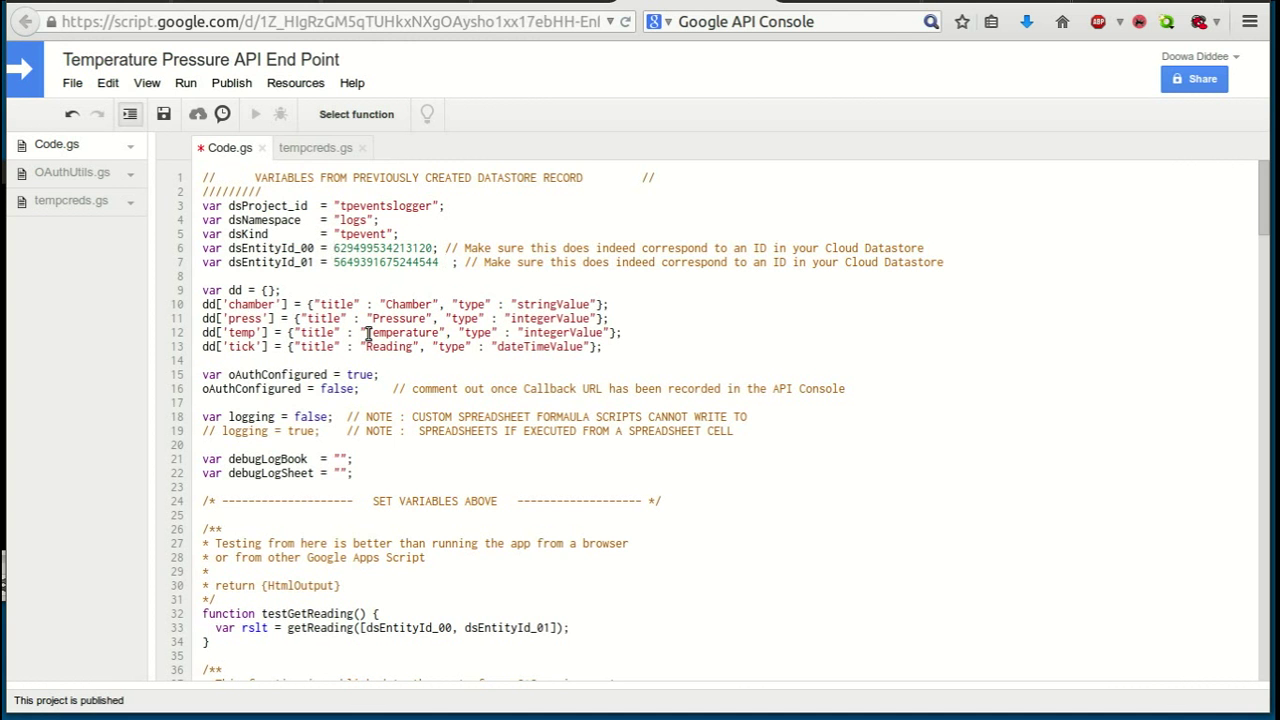
type("5")
left_click(164, 113)
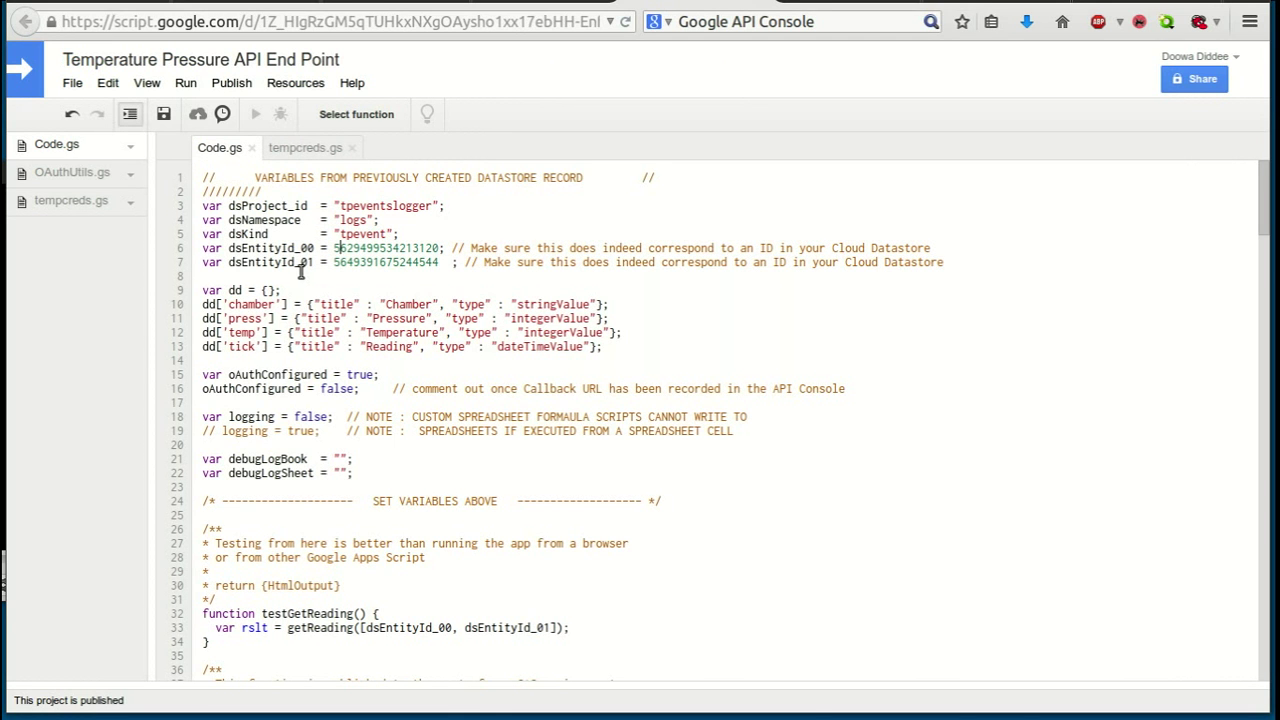
Check the script properties, then run oneTimeSetProperties from tempcreds.gs
left_click(72, 83)
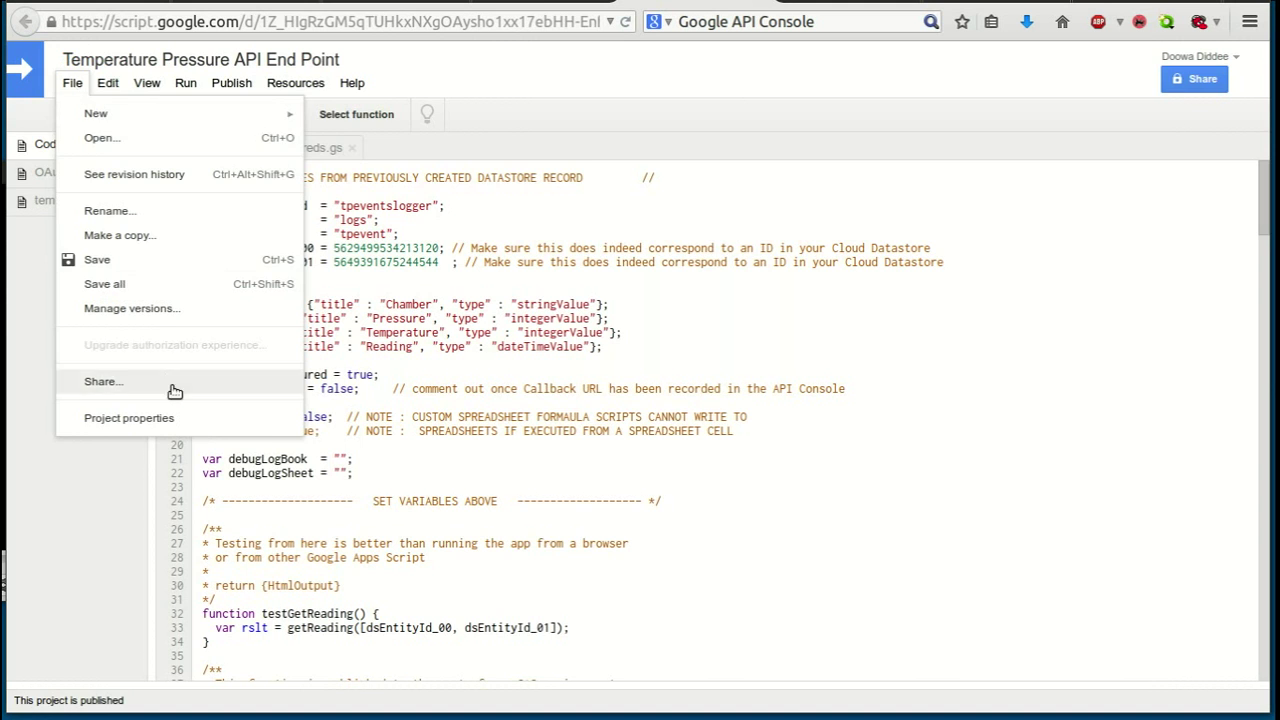
left_click(165, 418)
left_click(579, 262)
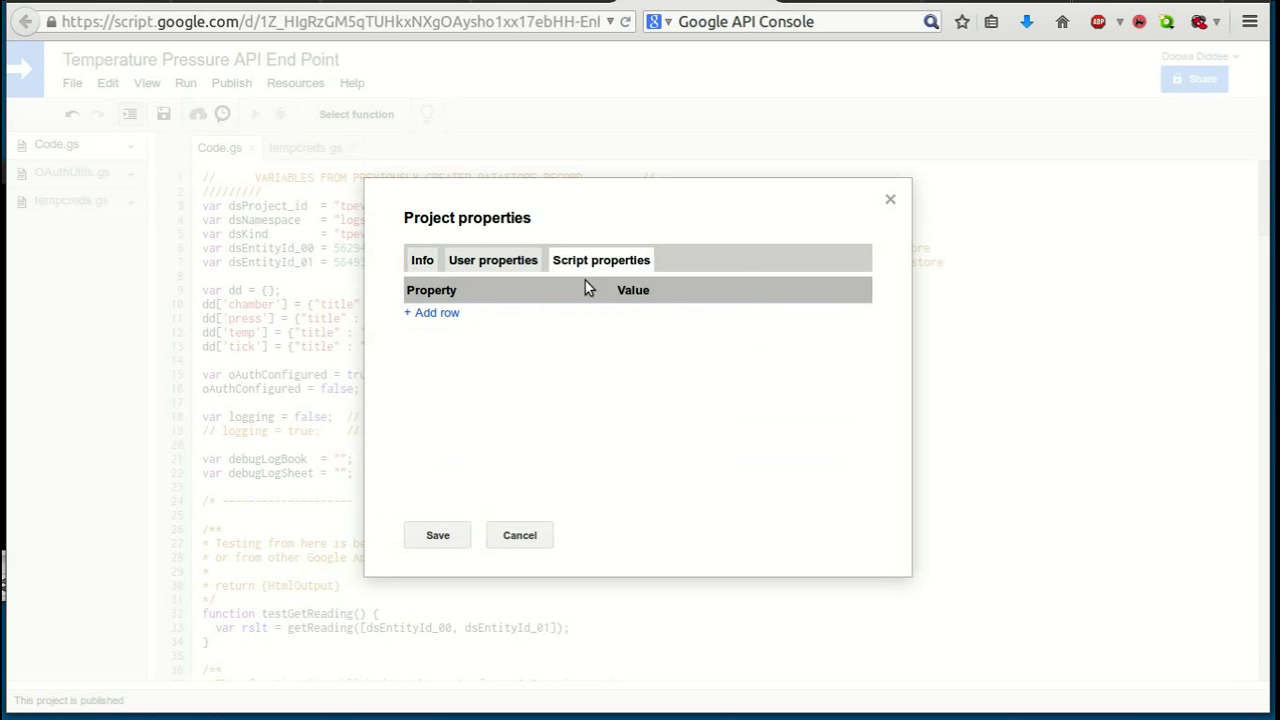
left_click(519, 535)
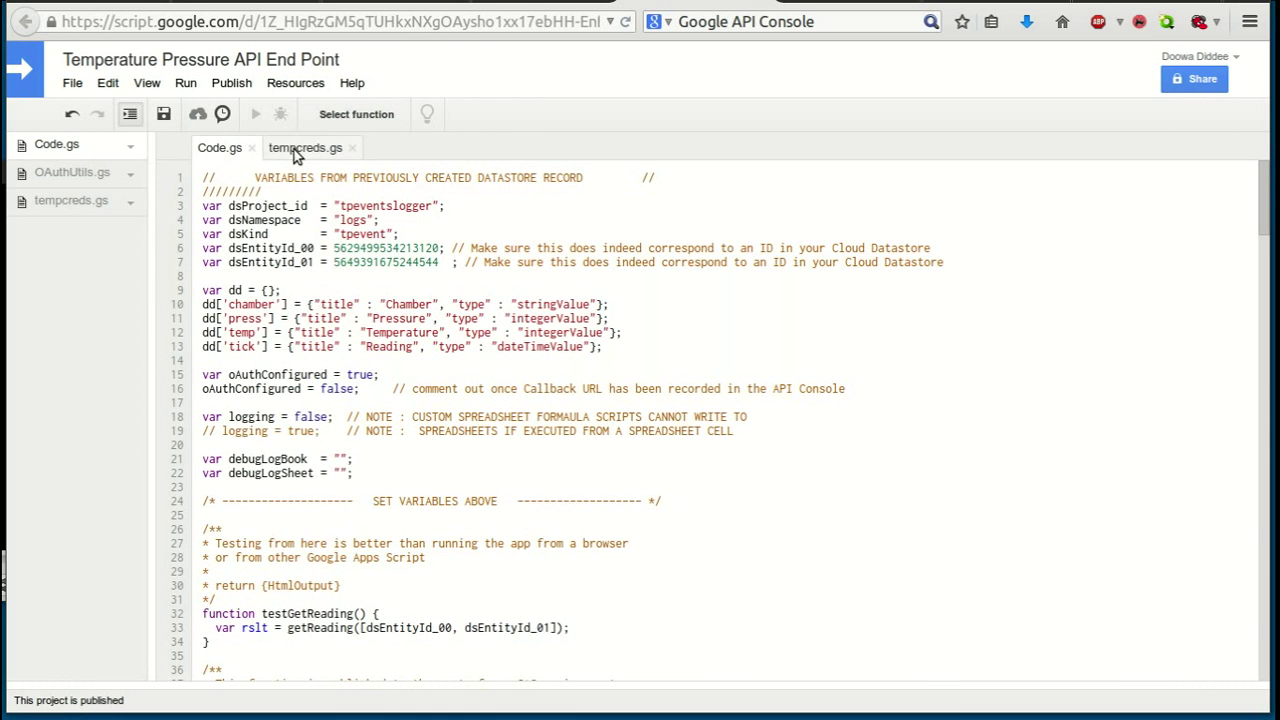
left_click(294, 149)
left_click(378, 114)
left_click(389, 147)
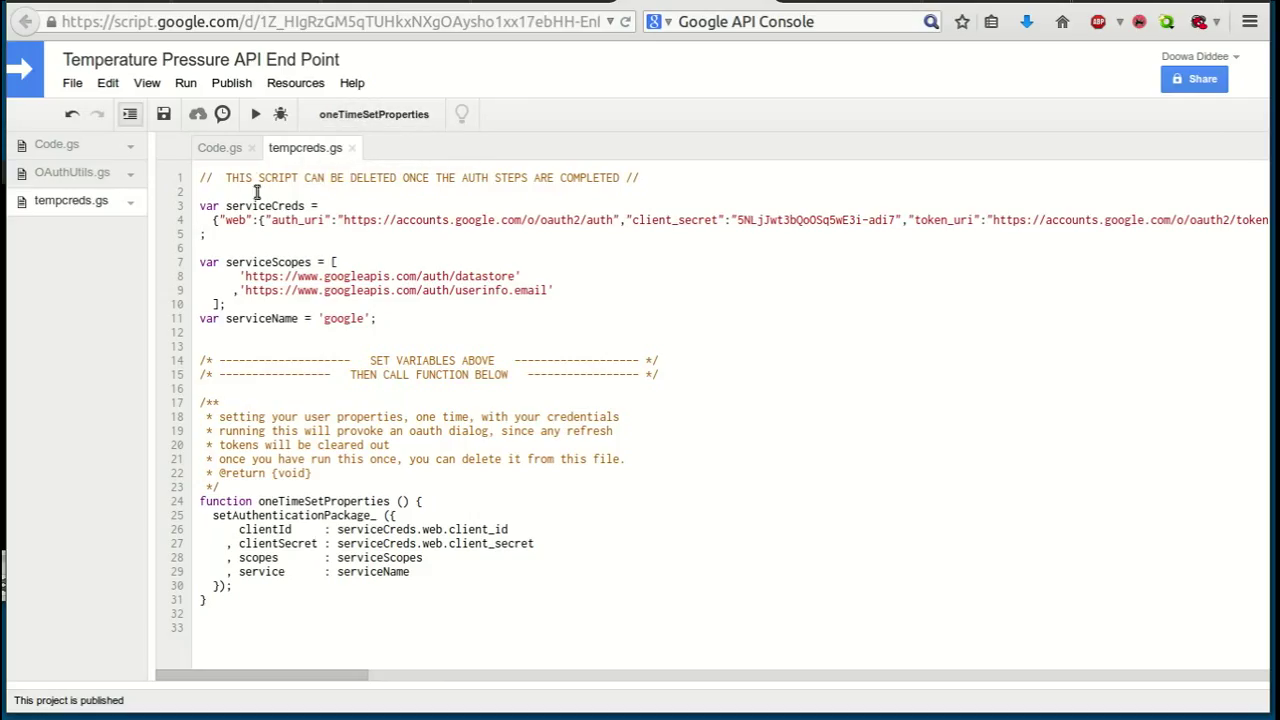
left_click(256, 114)
Confirm the tpeventslogger script property exists, then reset serviceCreds to null and save
left_click(72, 83)
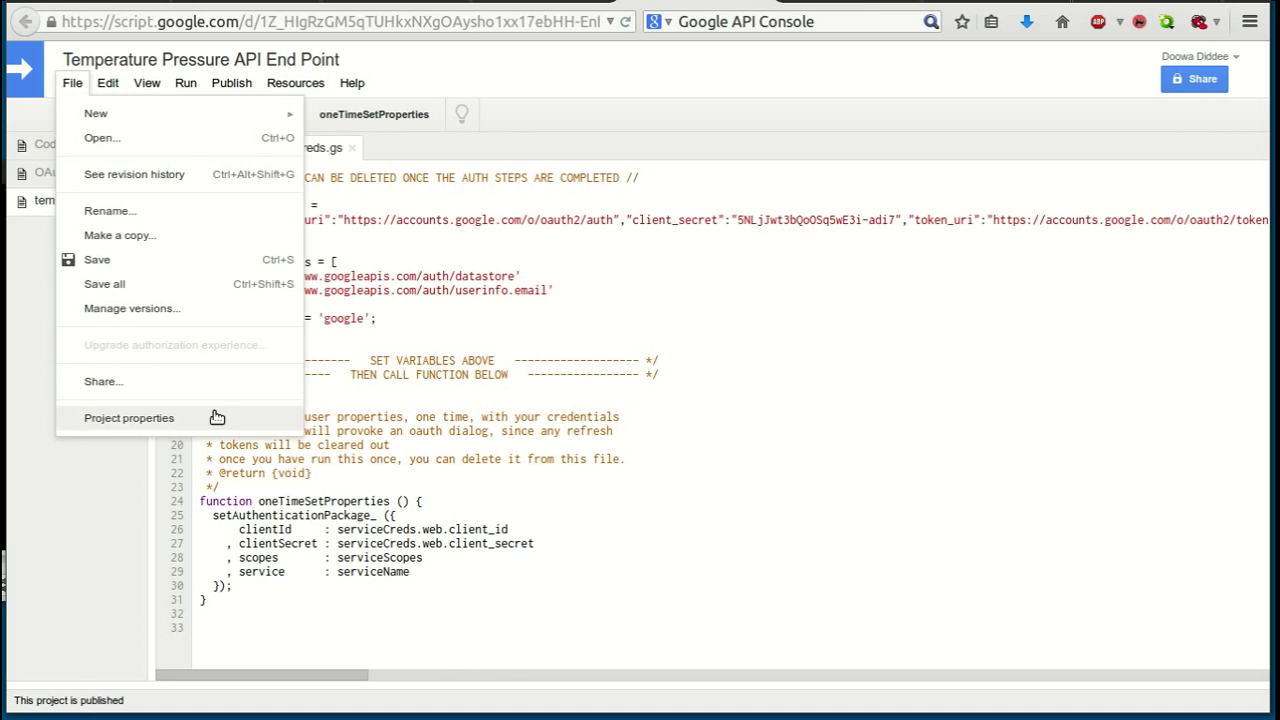
left_click(214, 418)
left_click(600, 261)
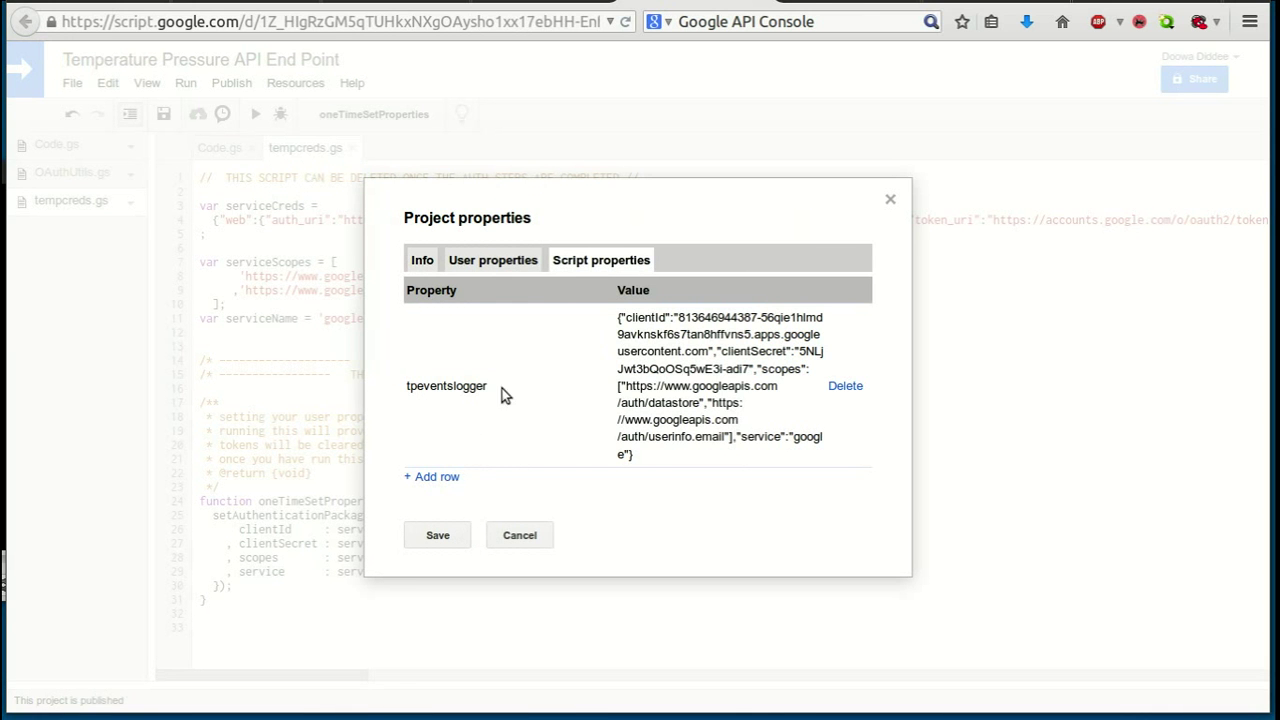
left_click(510, 532)
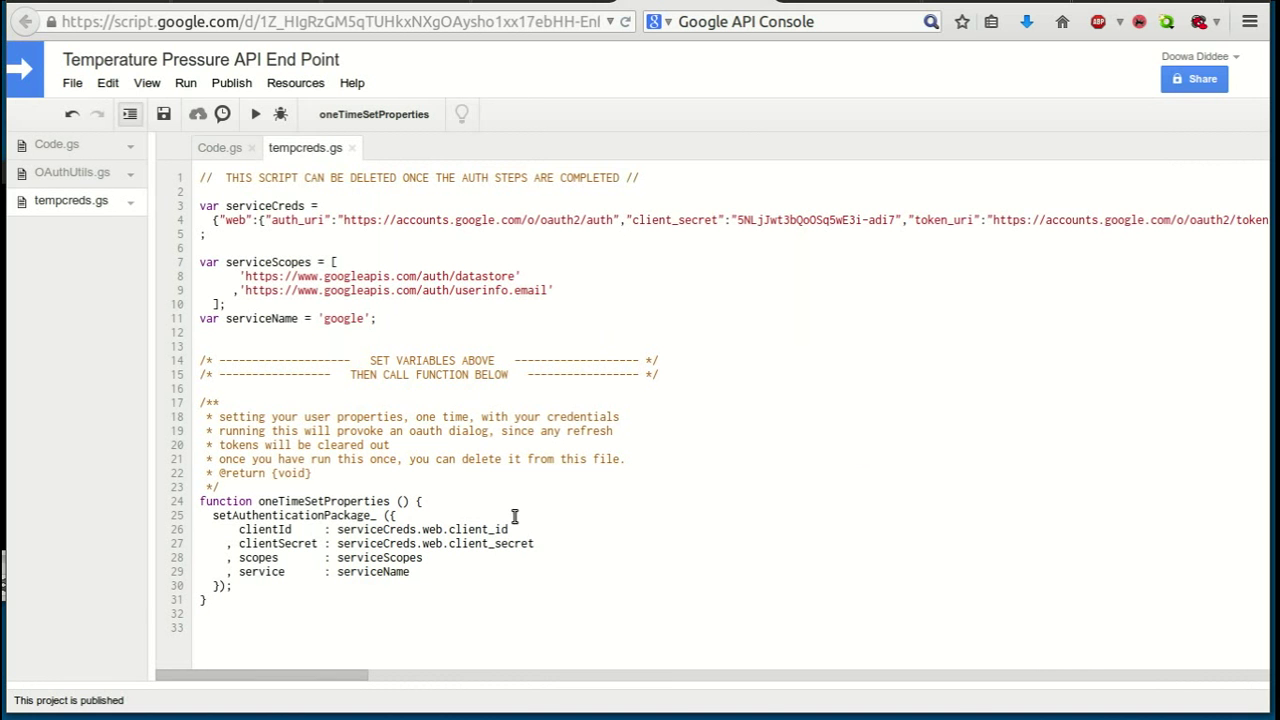
triple_click(216, 219)
type("n;")
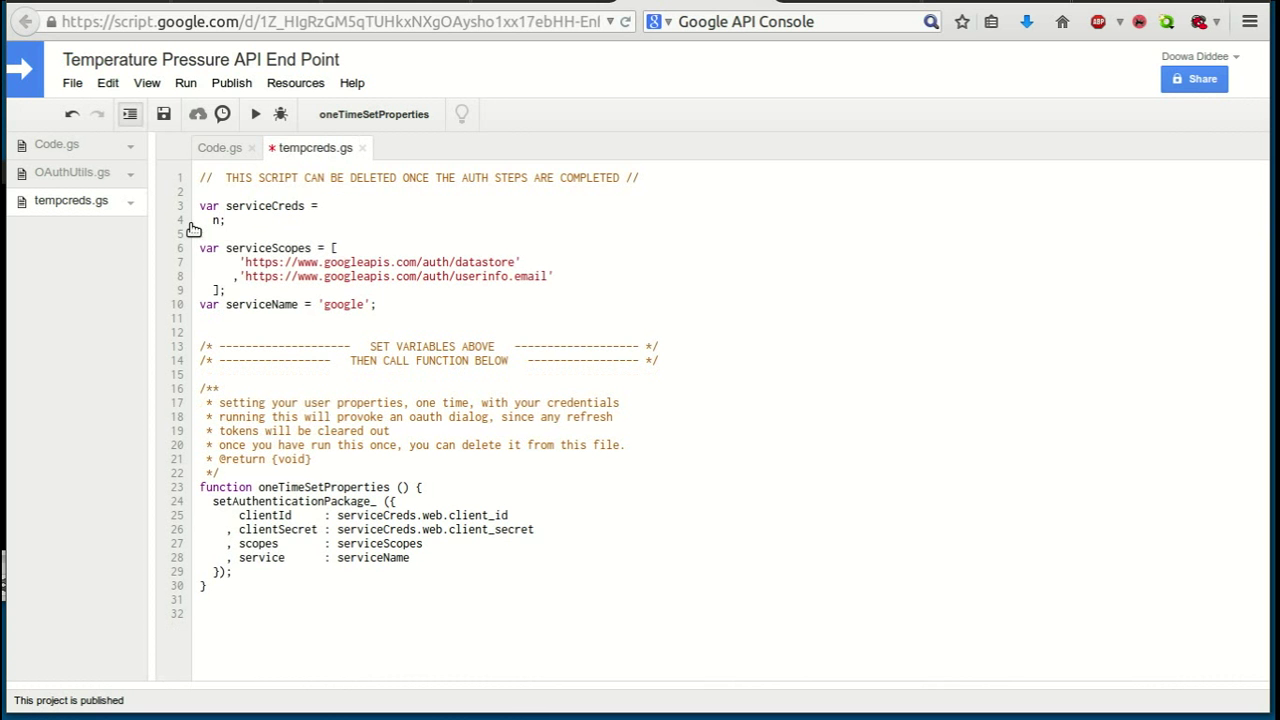
left_click(163, 114)
Comment out line 16 and set debugLogBook to the Debugging Log spreadsheet's document ID
left_click(212, 148)
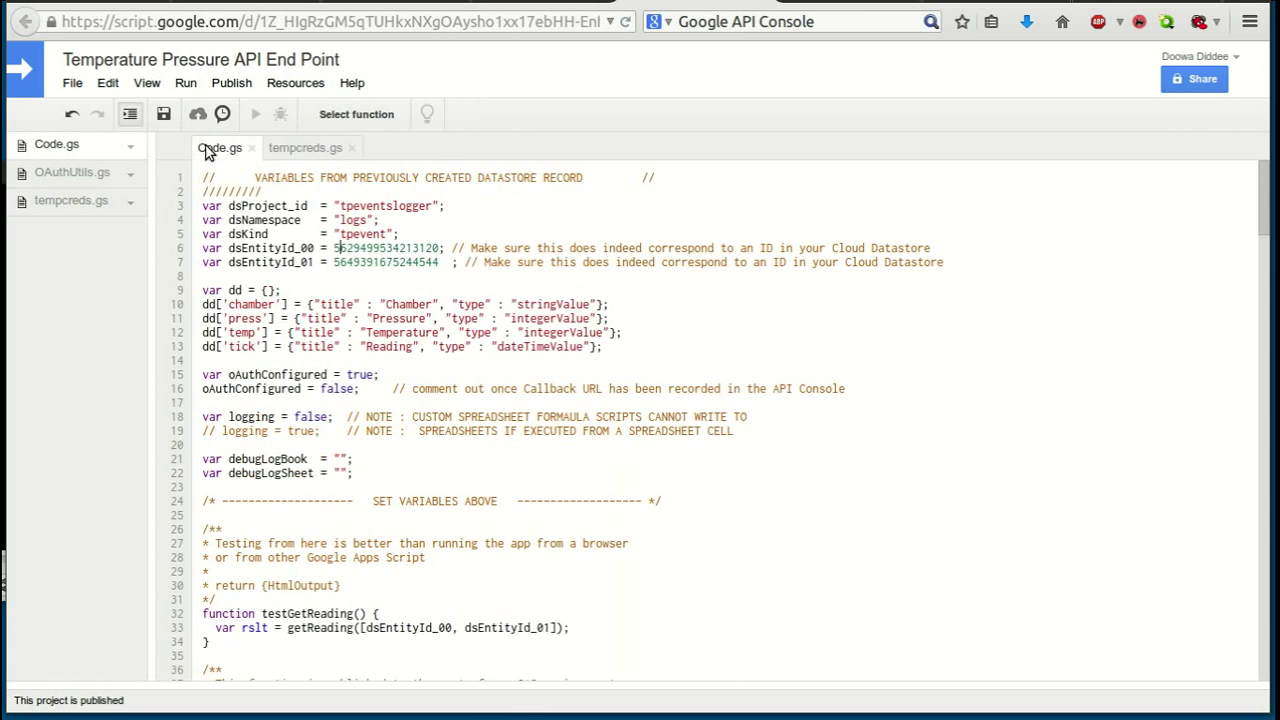
left_click(203, 389)
type("//")
left_click(343, 458)
left_click(285, 2)
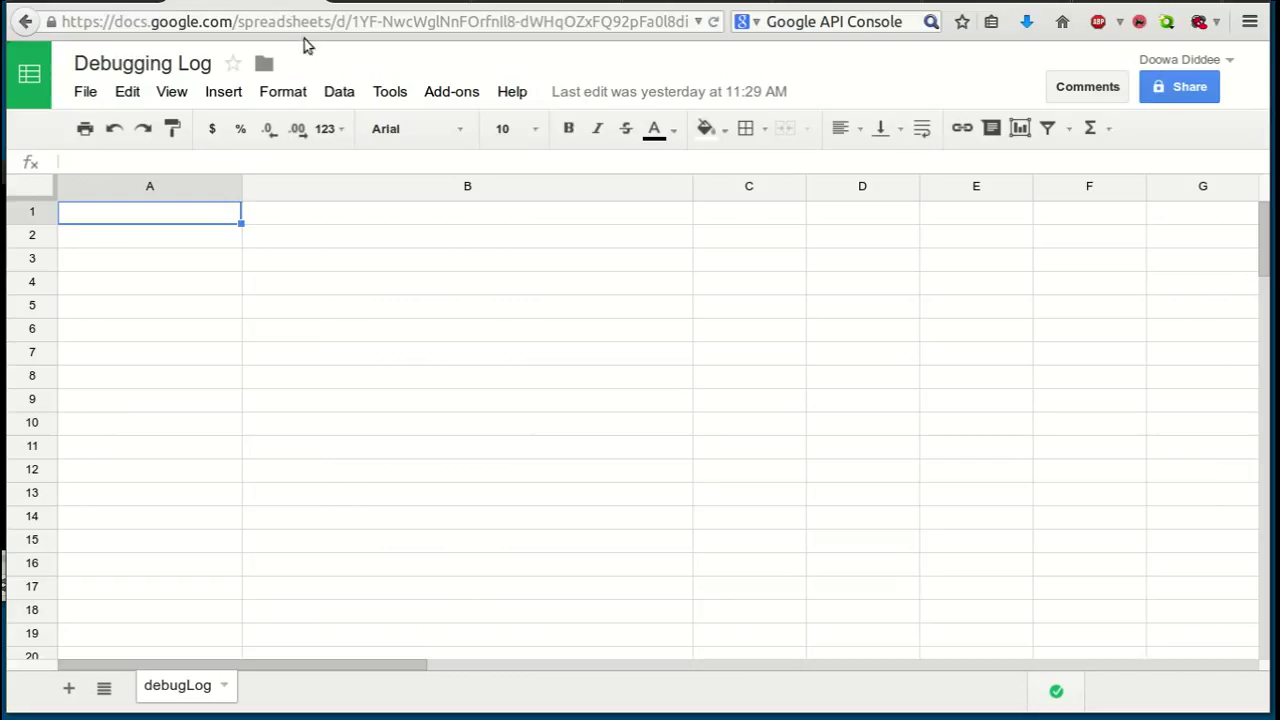
left_click_drag(349, 22, 531, 25)
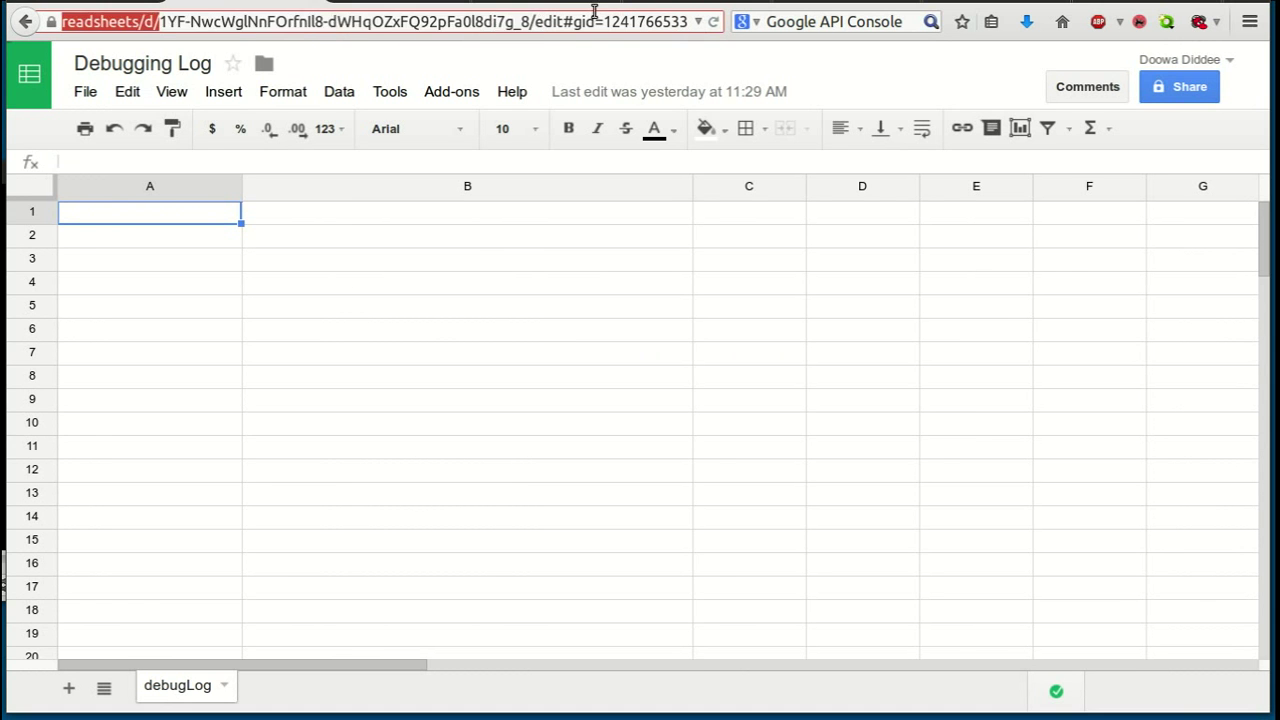
right_click(467, 22)
left_click(500, 86)
left_click(632, 4)
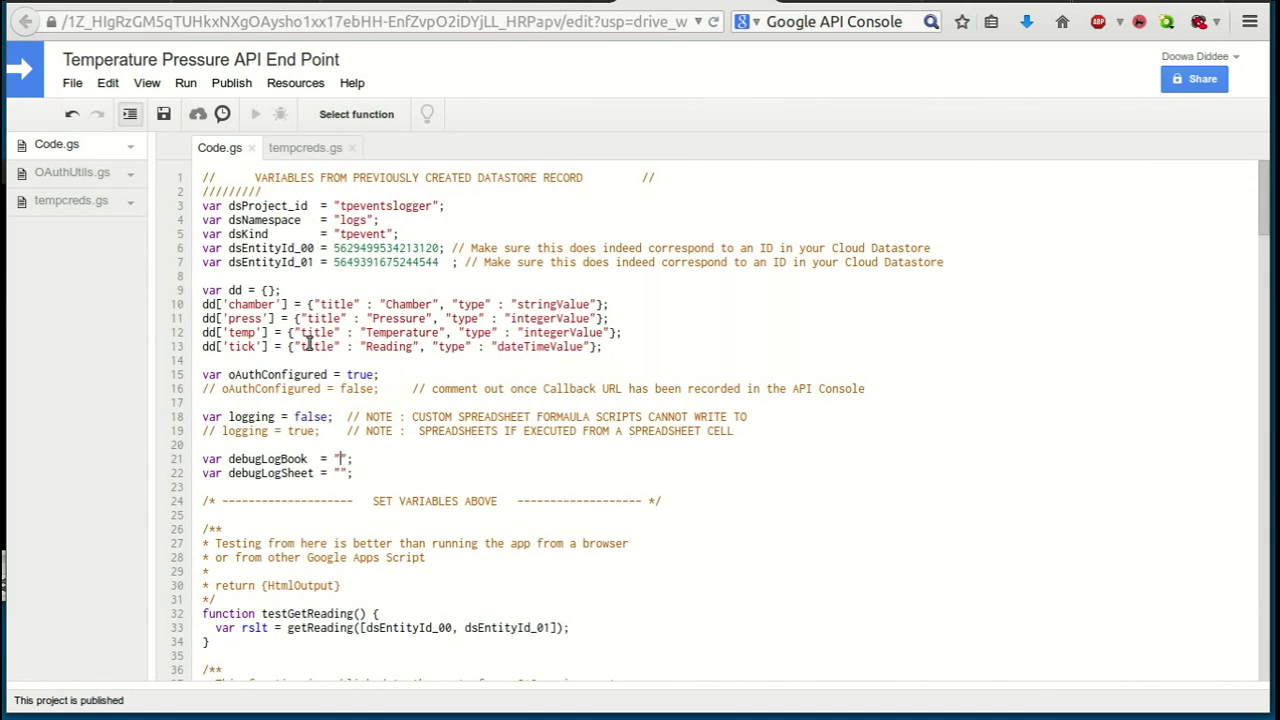
key("ctrl+v")
Set debugLogSheet to 'debugLog', uncomment logging = true, and save Code.gs
left_click(250, 4)
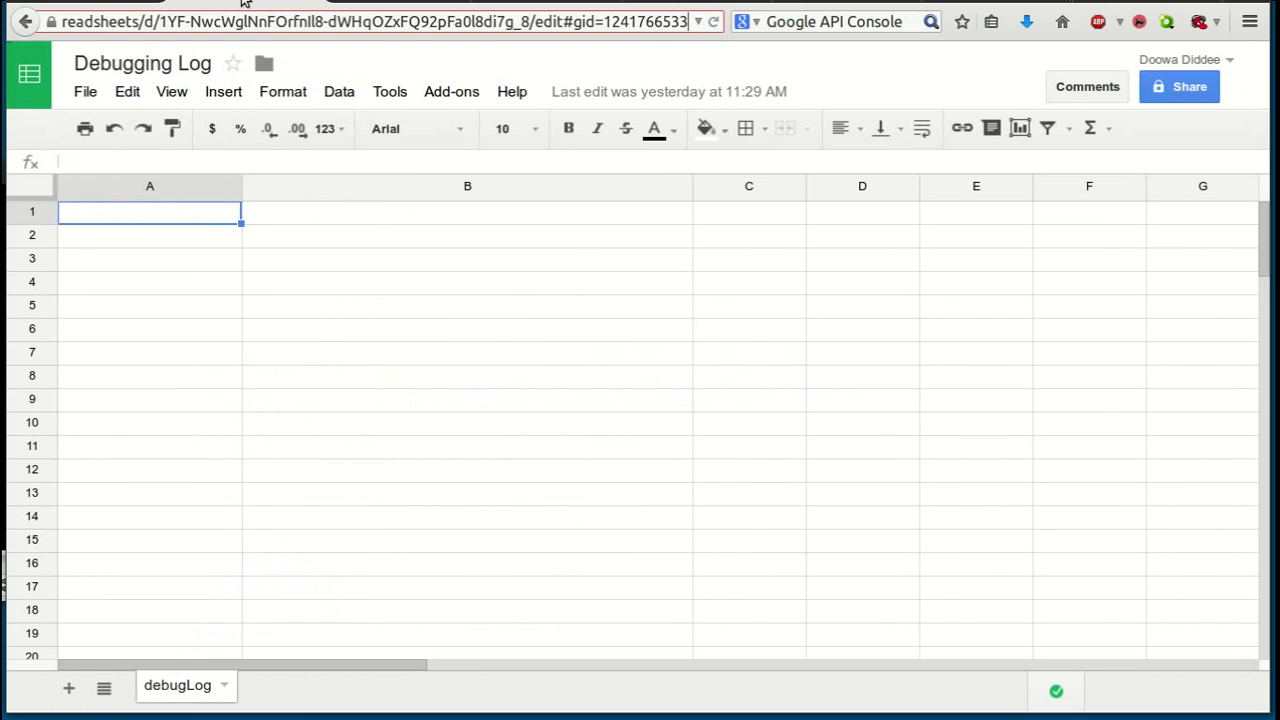
right_click(223, 686)
left_click(195, 457)
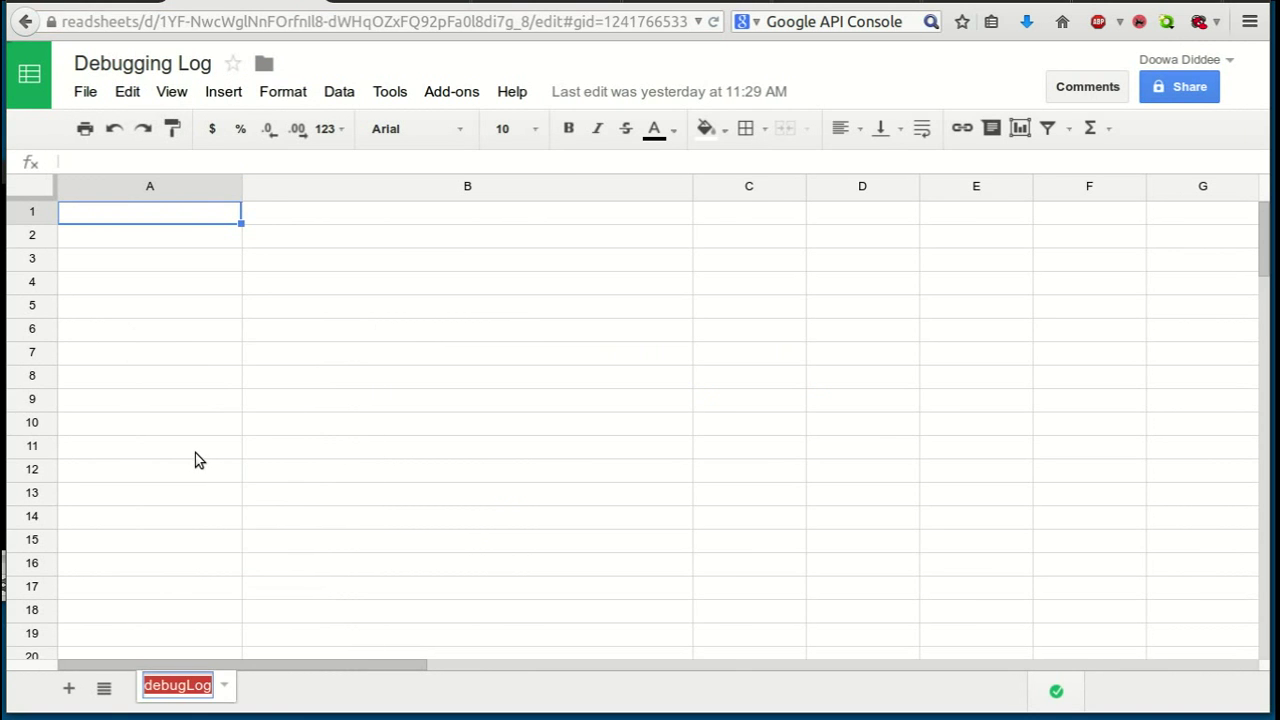
left_click(632, 4)
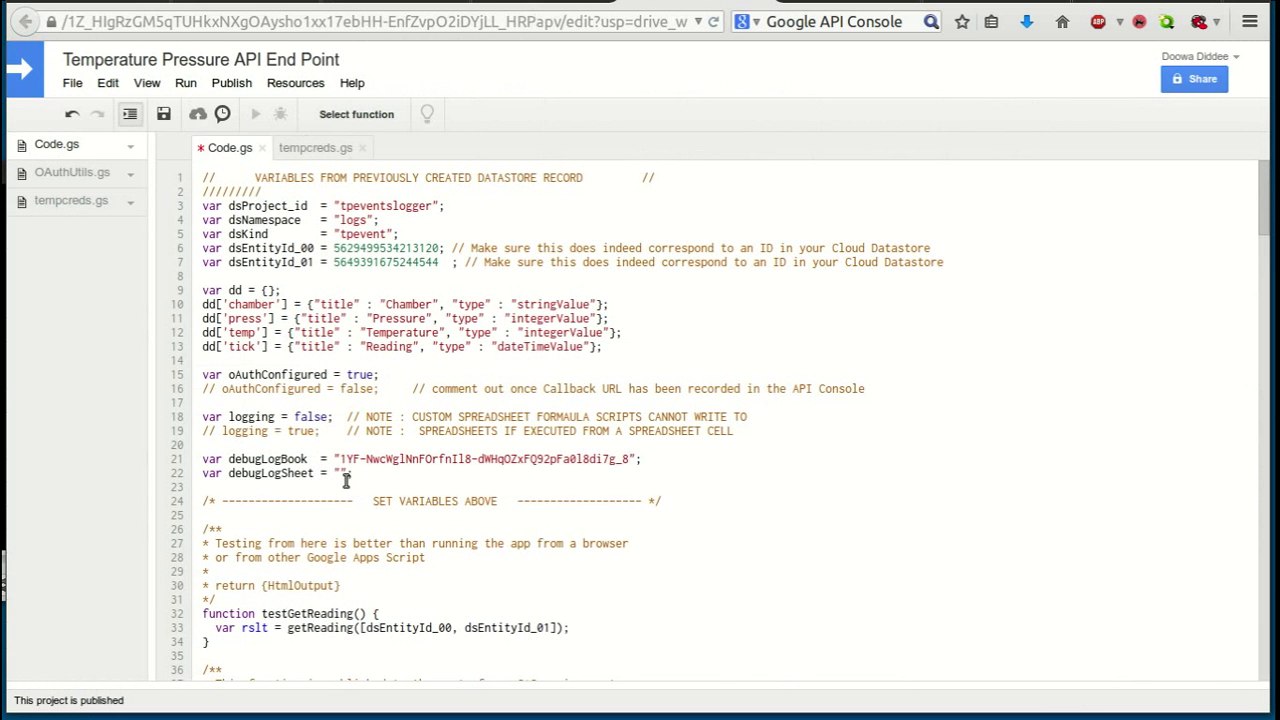
key("ctrl+v")
key("ctrl+s")
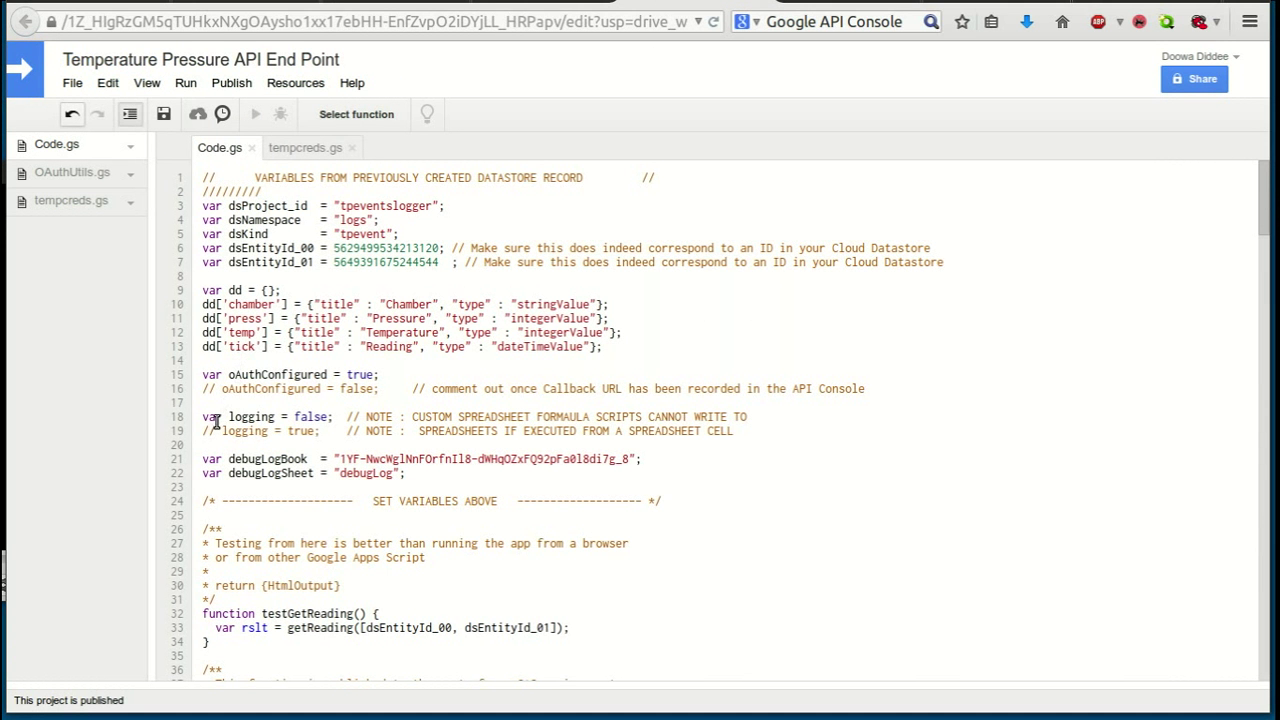
key("shift+Right")
key("shift+Right")
key("shift+Right")
key("Delete")
left_click(163, 113)
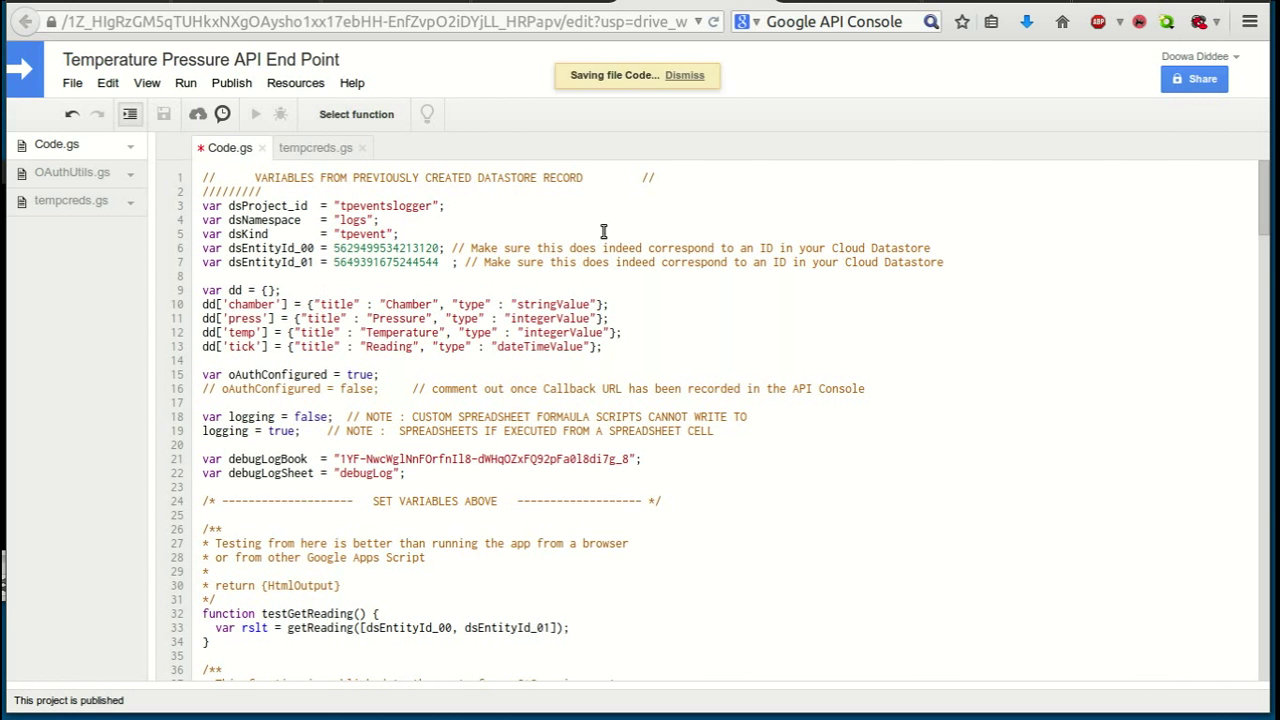
Save project version 2 with the description 'Ready for Production'
left_click(72, 86)
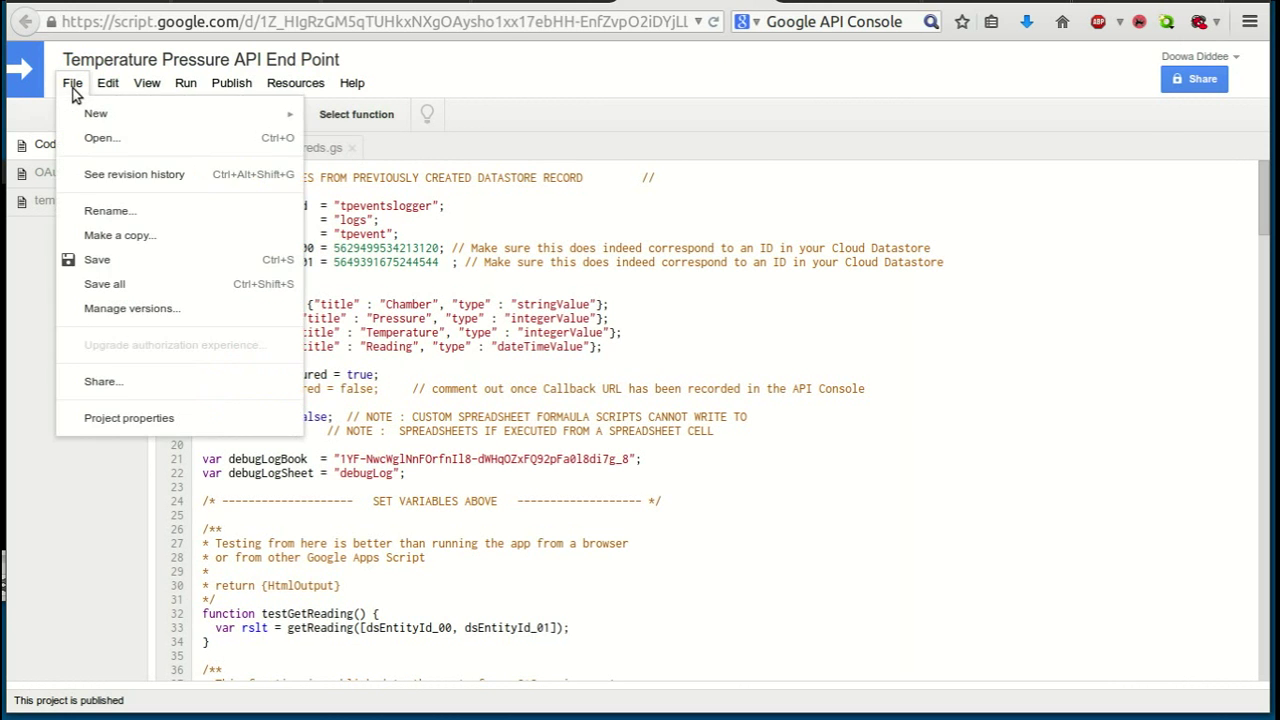
left_click(175, 310)
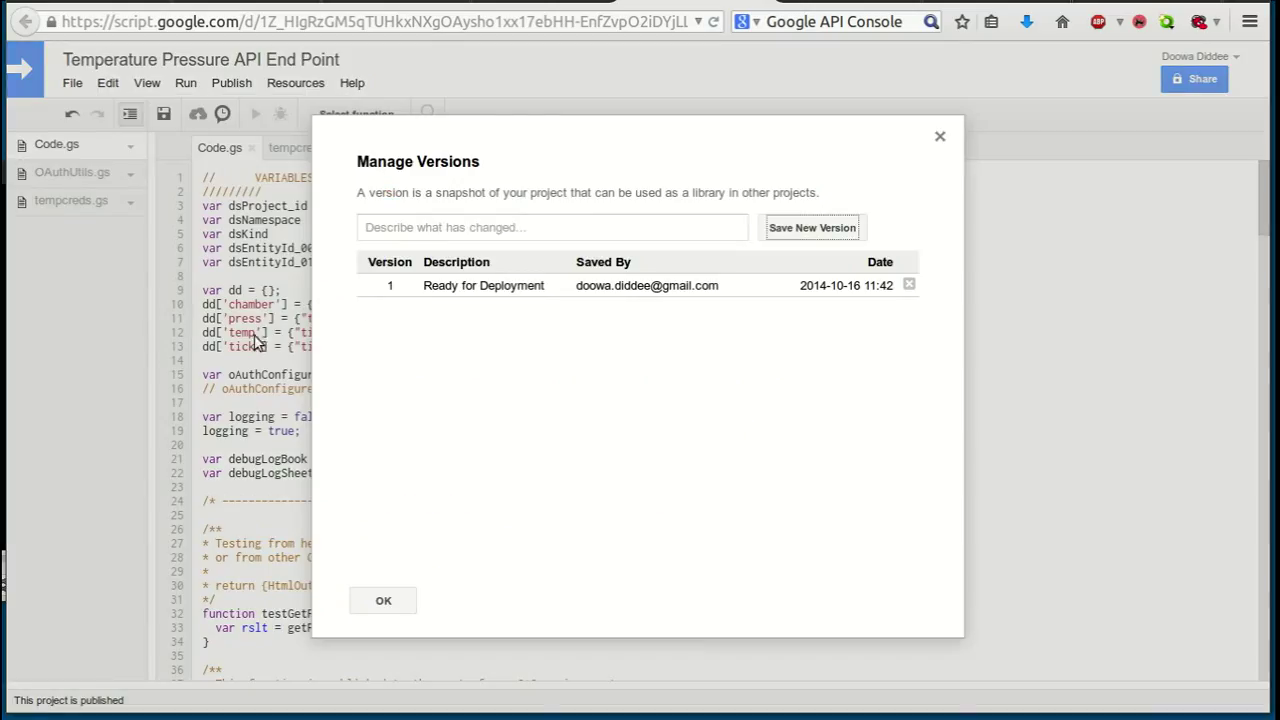
left_click(427, 228)
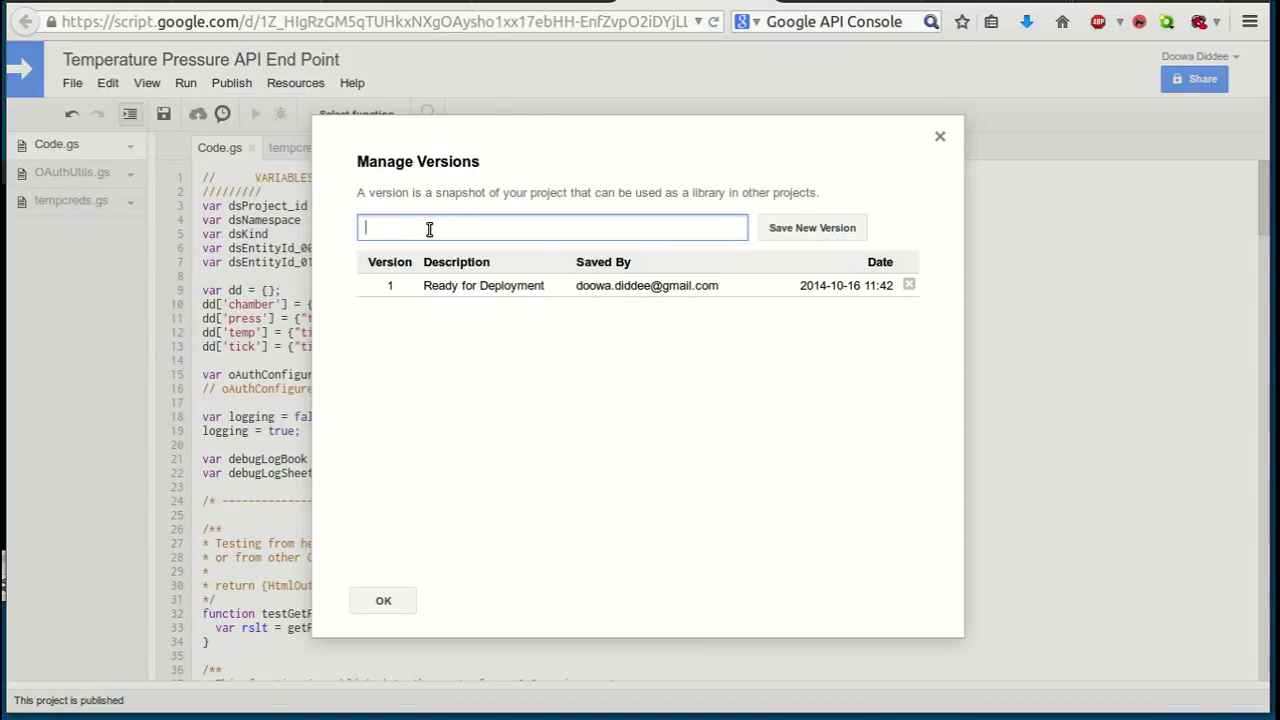
type("Ready for Production")
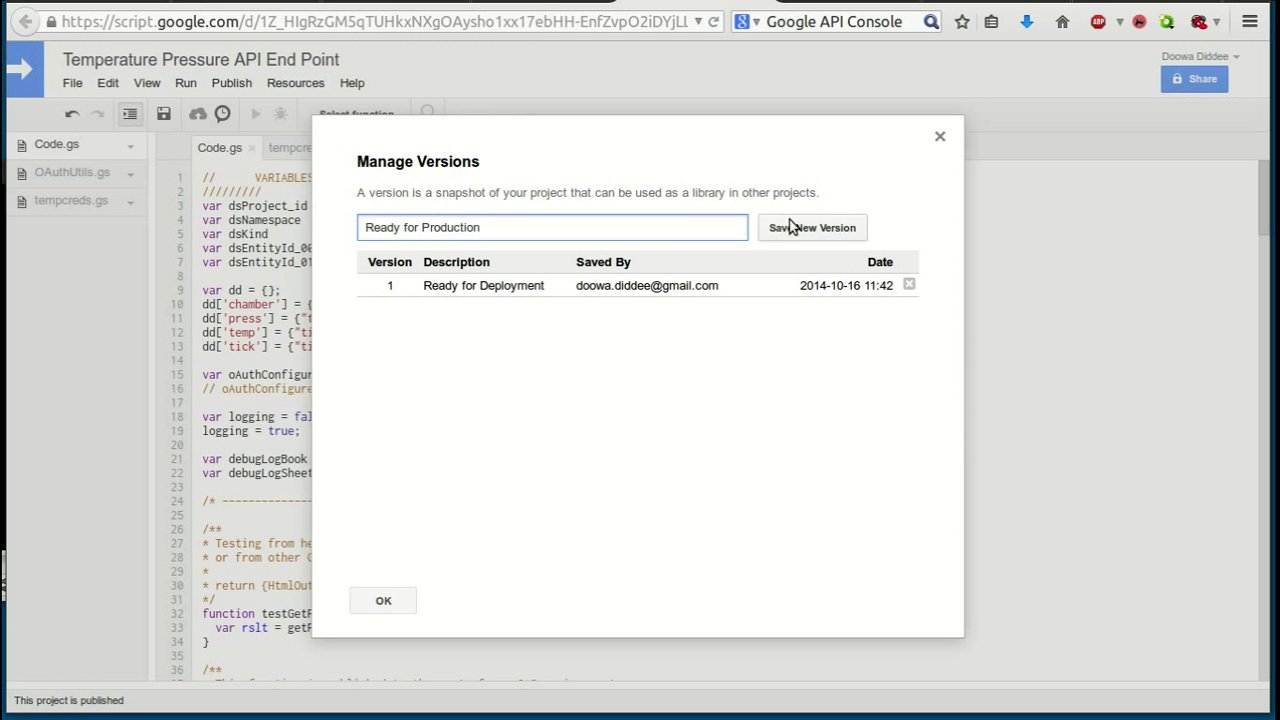
left_click(790, 227)
left_click(383, 603)
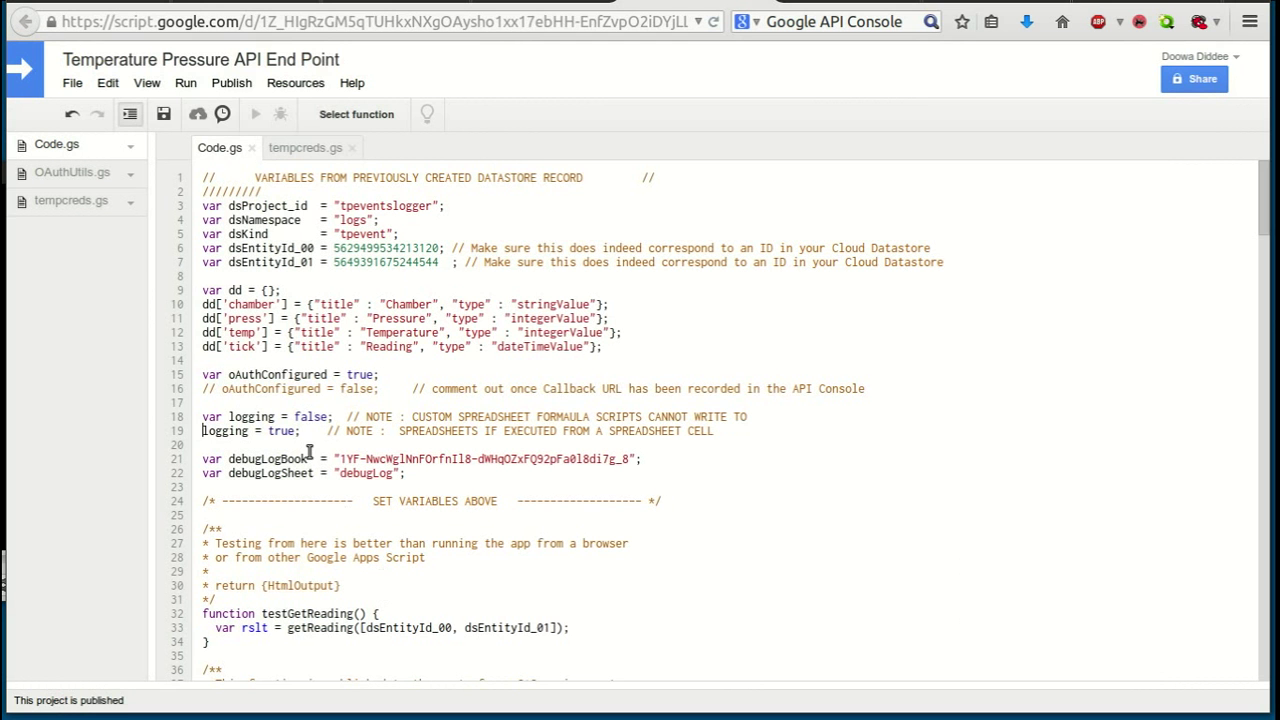
Redeploy the web app on project version 2 and open the deployed web app
left_click(236, 85)
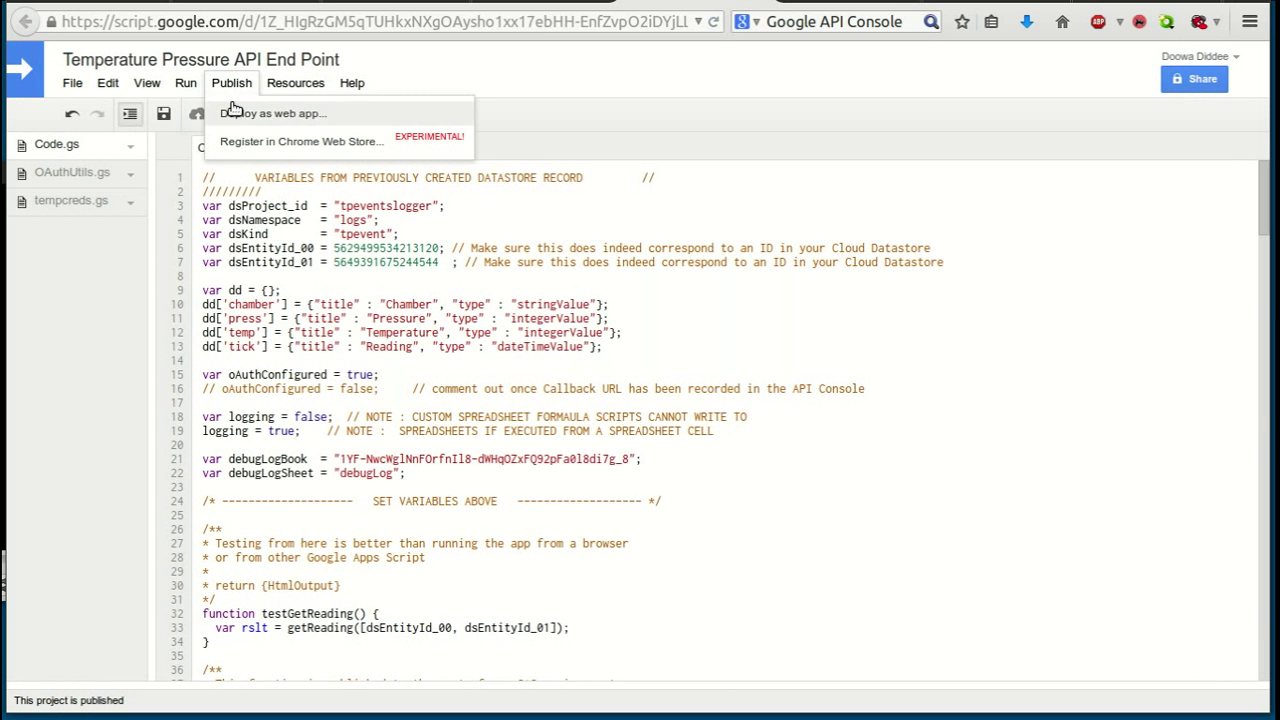
left_click(232, 113)
left_click(485, 383)
left_click(482, 411)
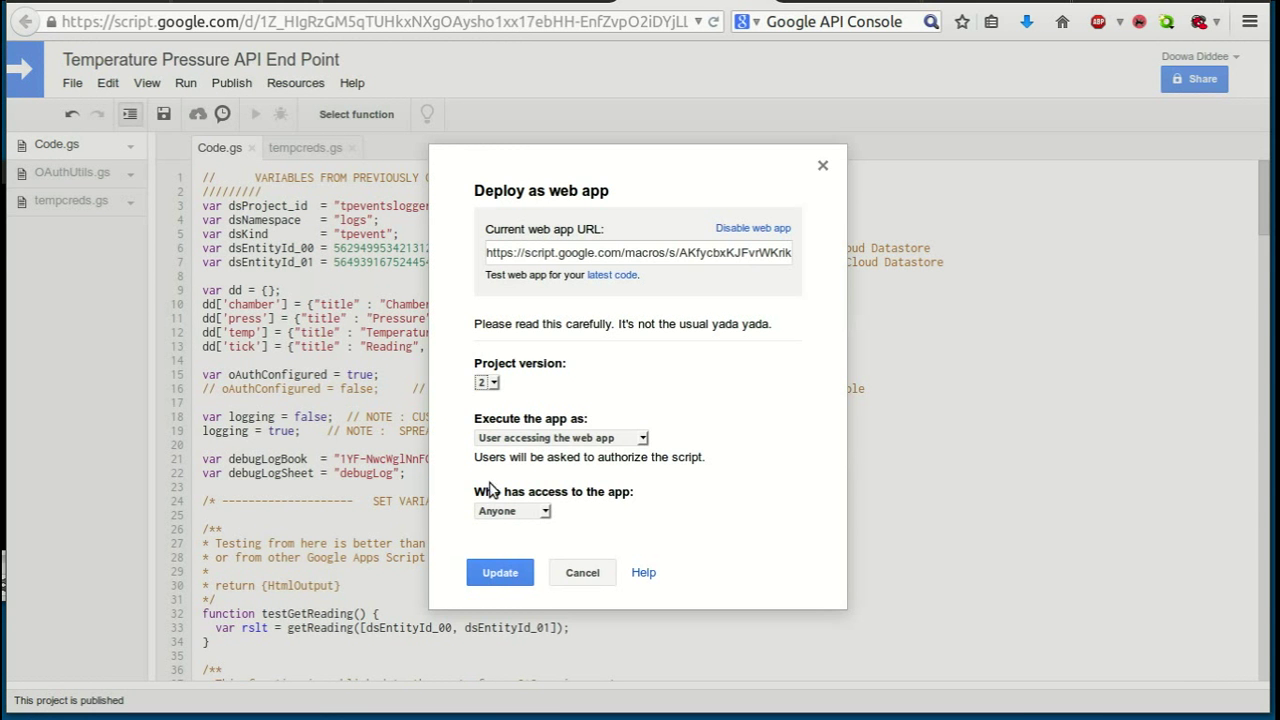
left_click(496, 577)
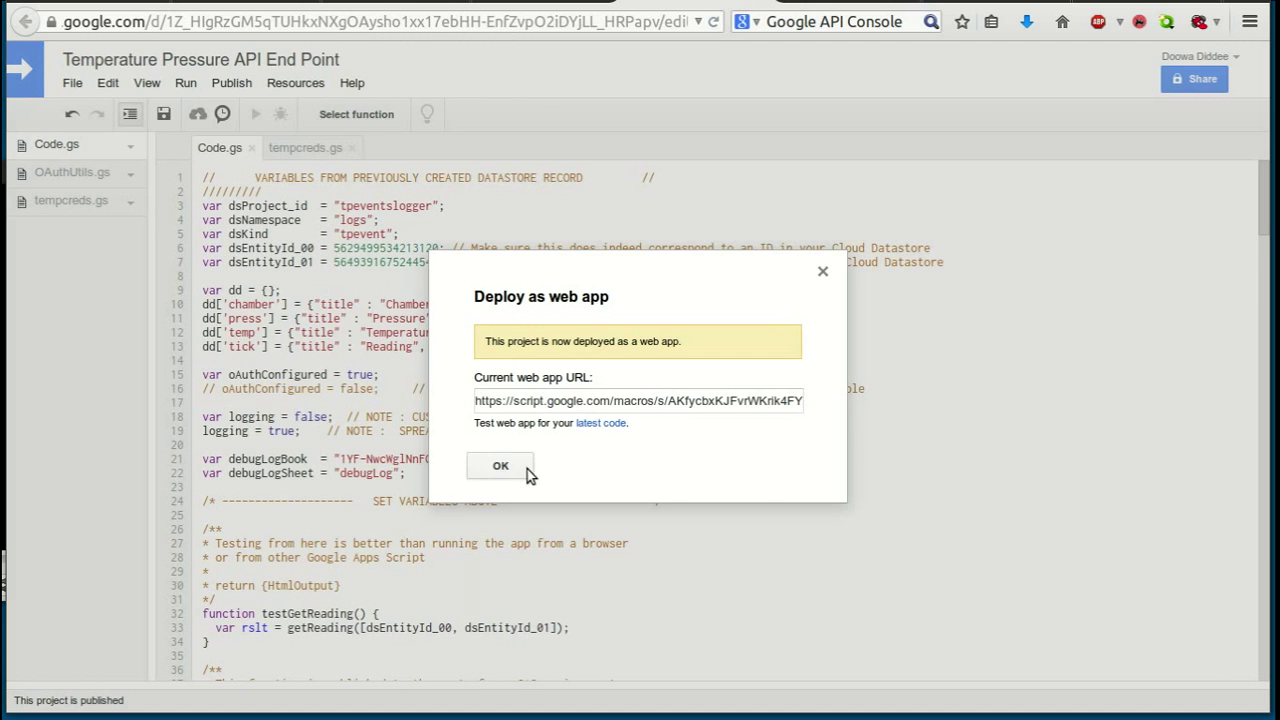
left_click(500, 467)
left_click(833, 6)
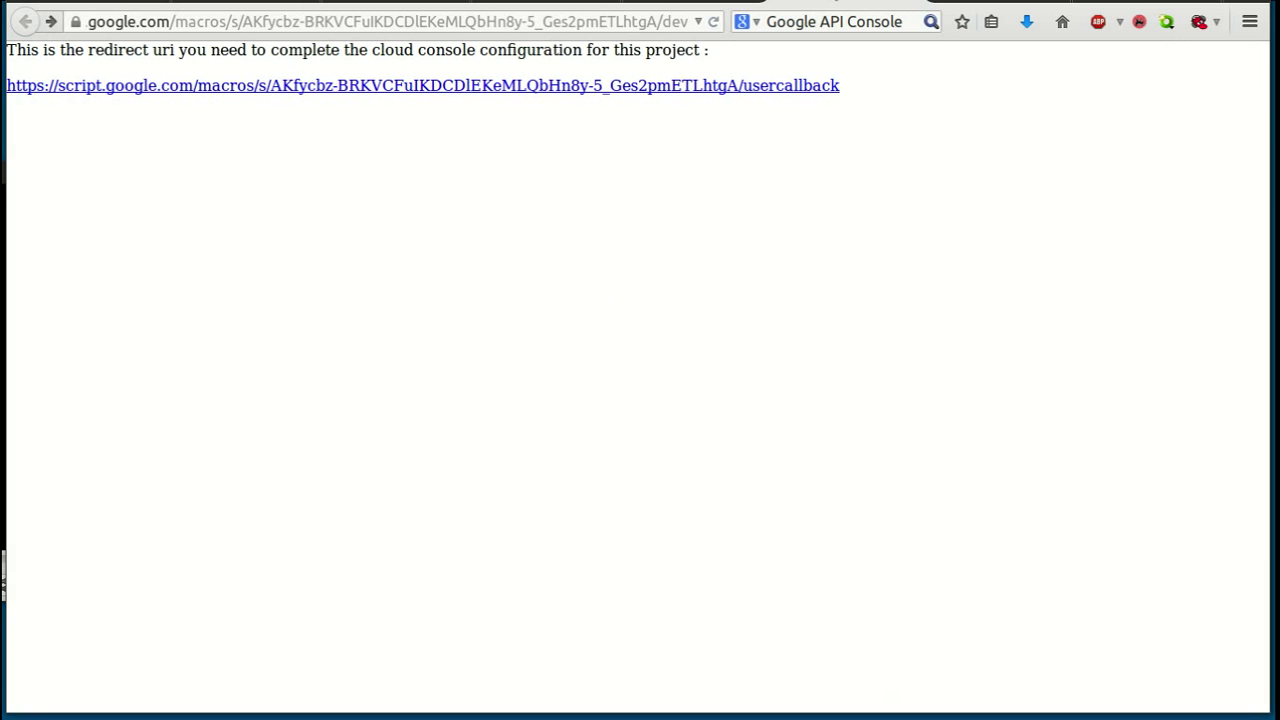
Reload the web app, authenticate to the datastore, and view the production 600L Tank reading (217, 87)
left_click(606, 22)
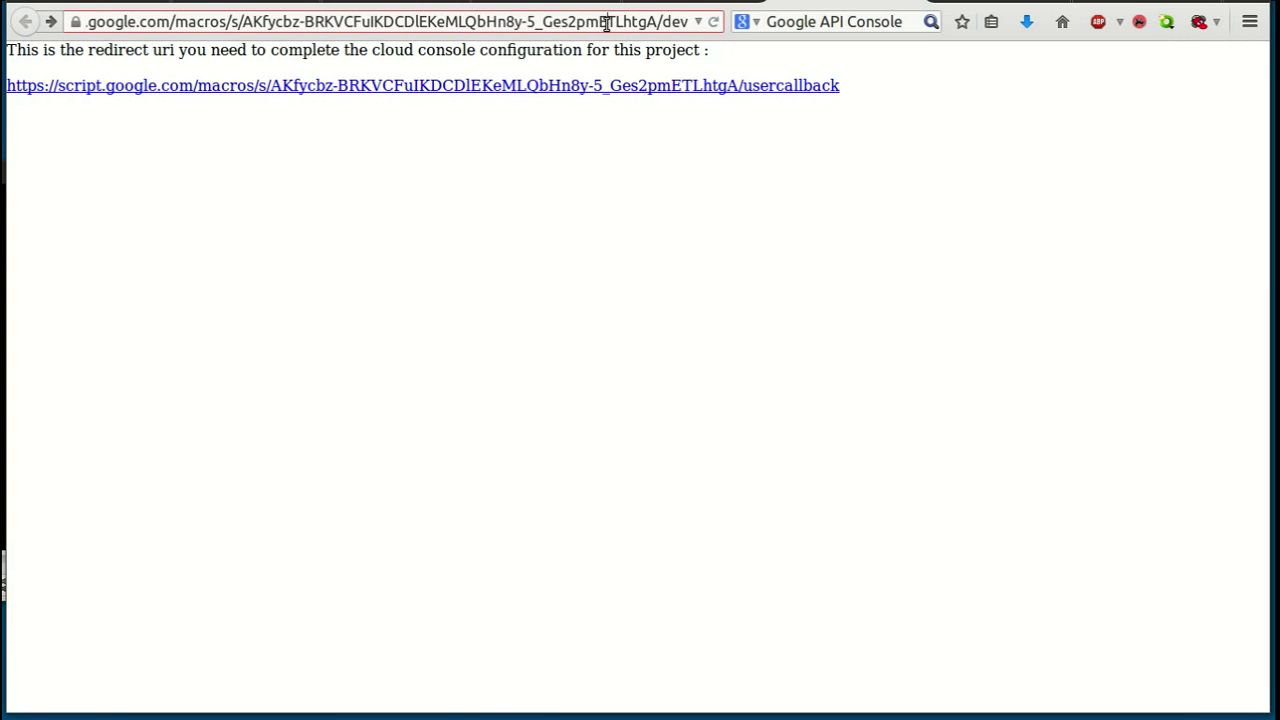
left_click(714, 22)
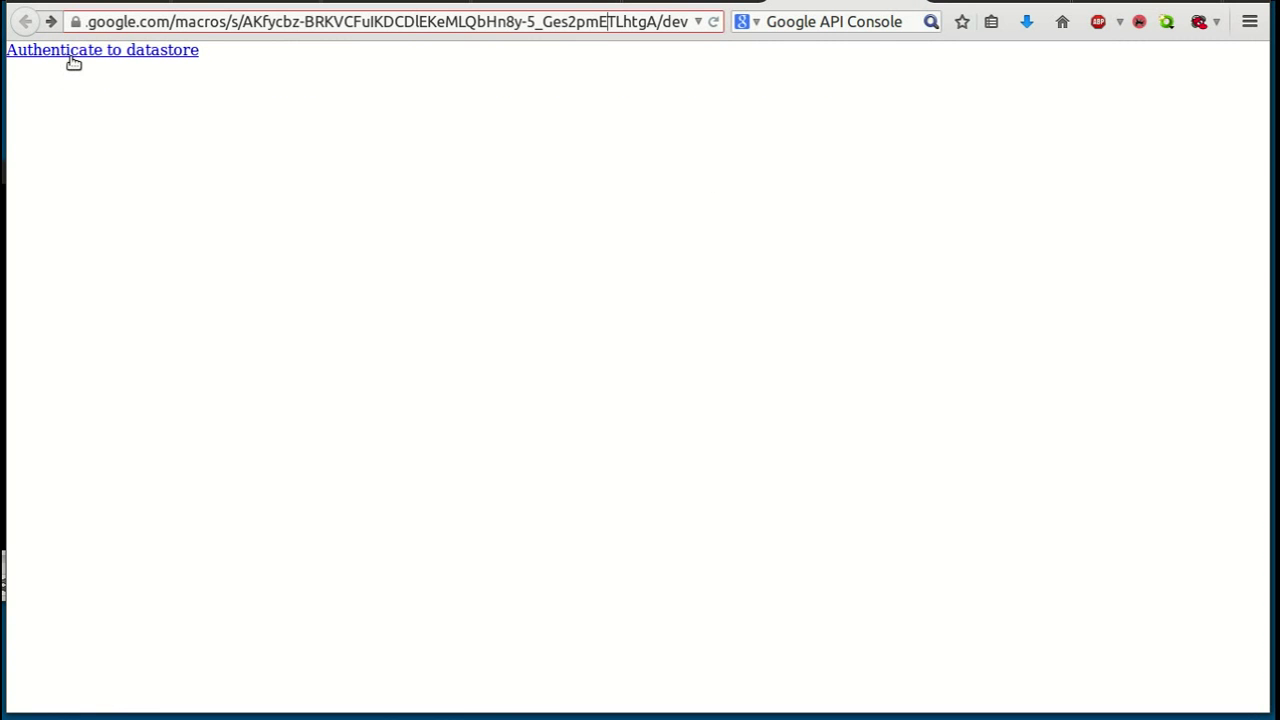
left_click(74, 53)
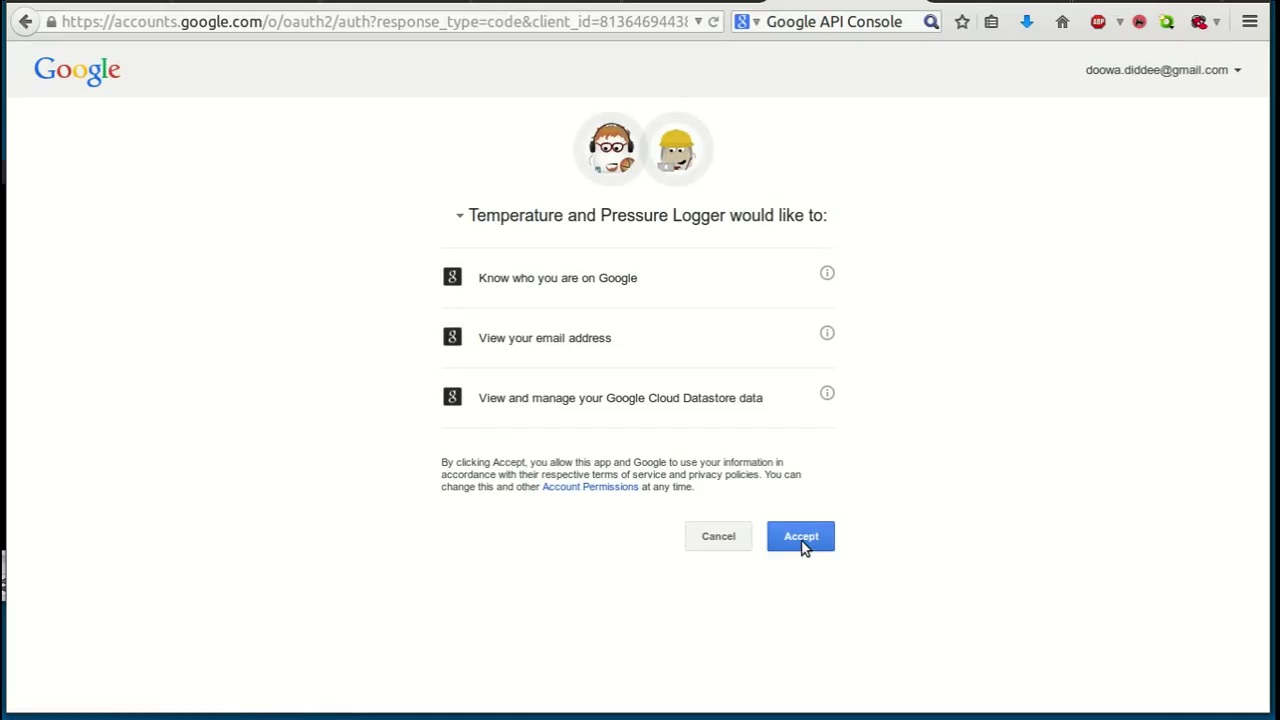
left_click(803, 540)
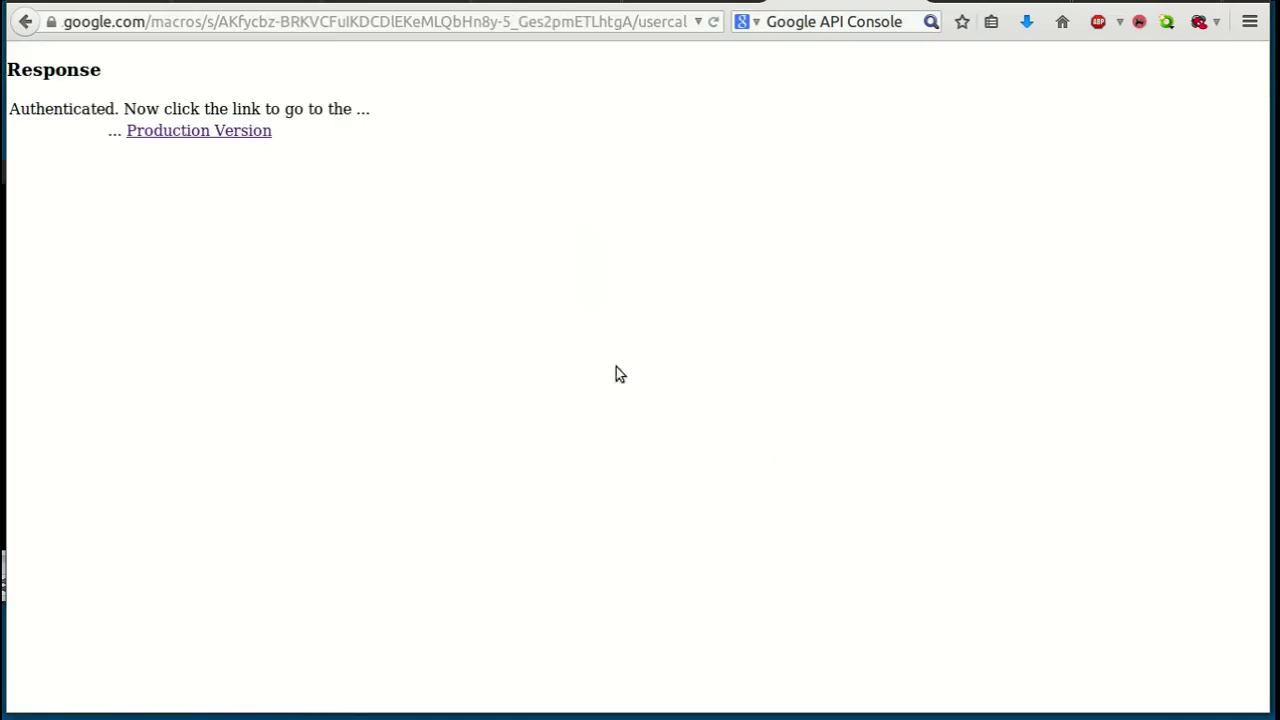
left_click(191, 134)
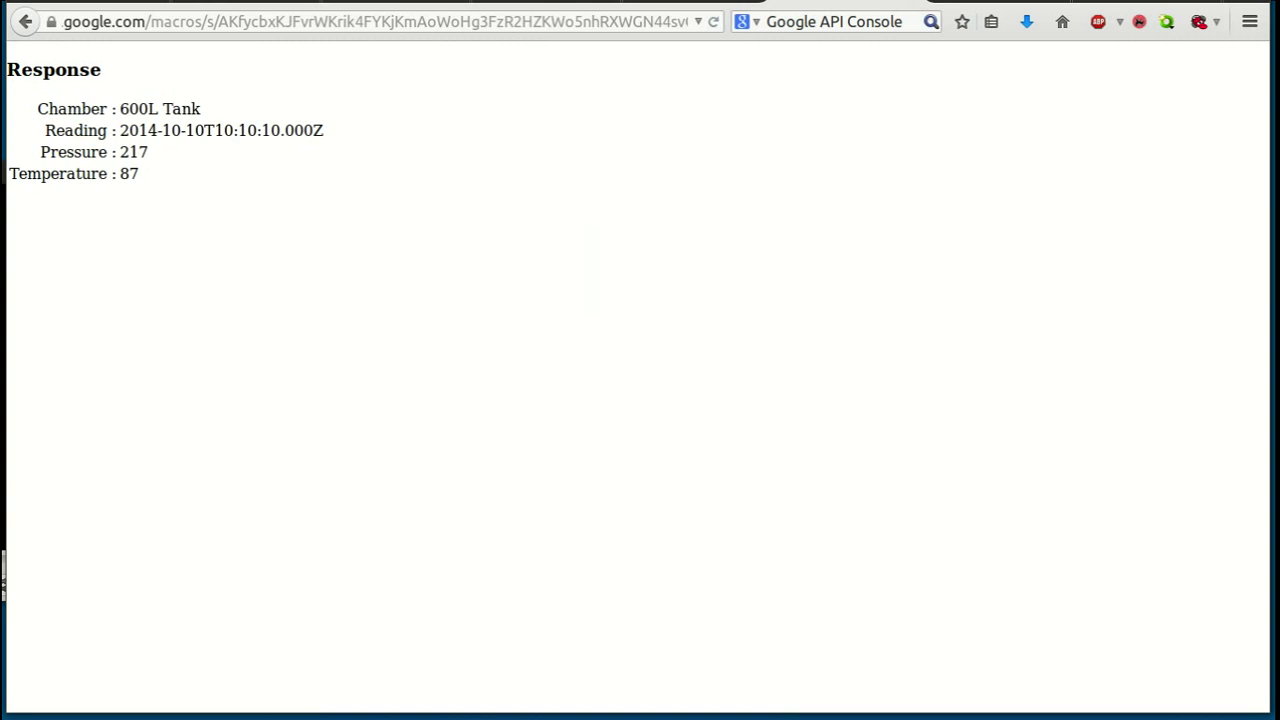
key("ctrl+Tab")
Run testGetReading and check the last Debugging Log entry in B10 (600L Tank, 87 | 217)
left_click(227, 2)
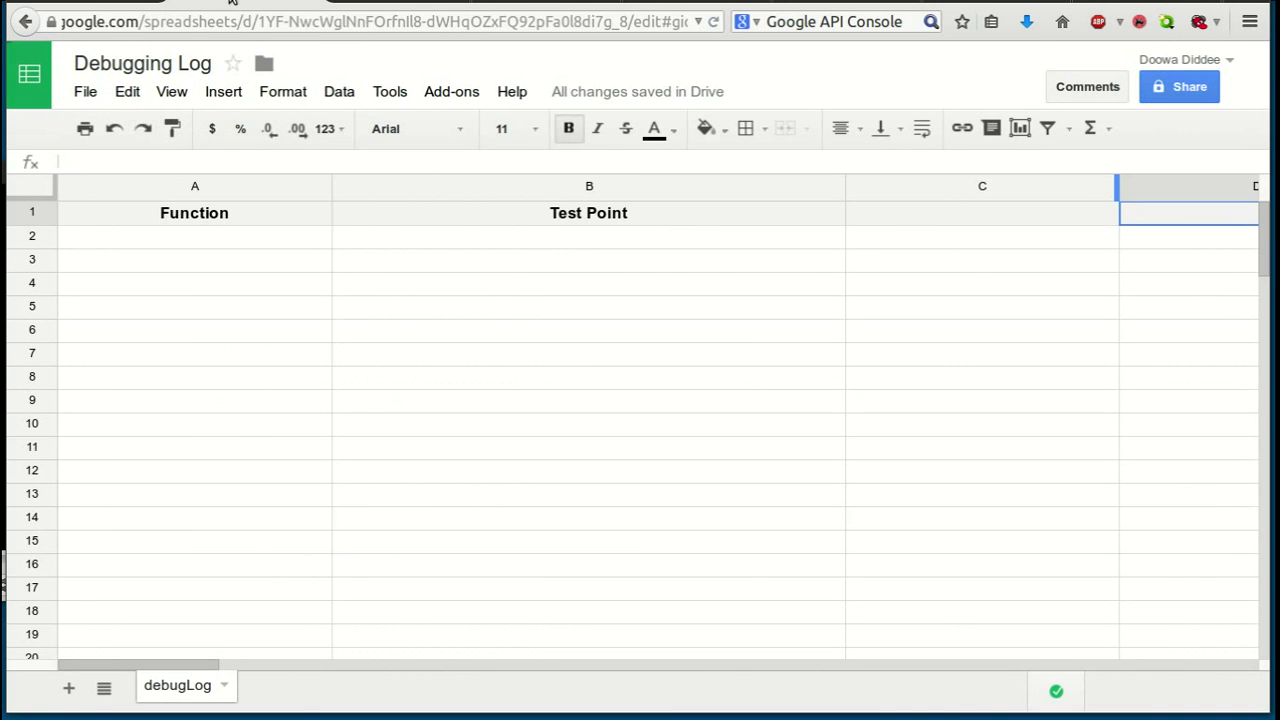
left_click(170, 222)
left_click(687, 4)
left_click(315, 116)
left_click(334, 142)
left_click(255, 114)
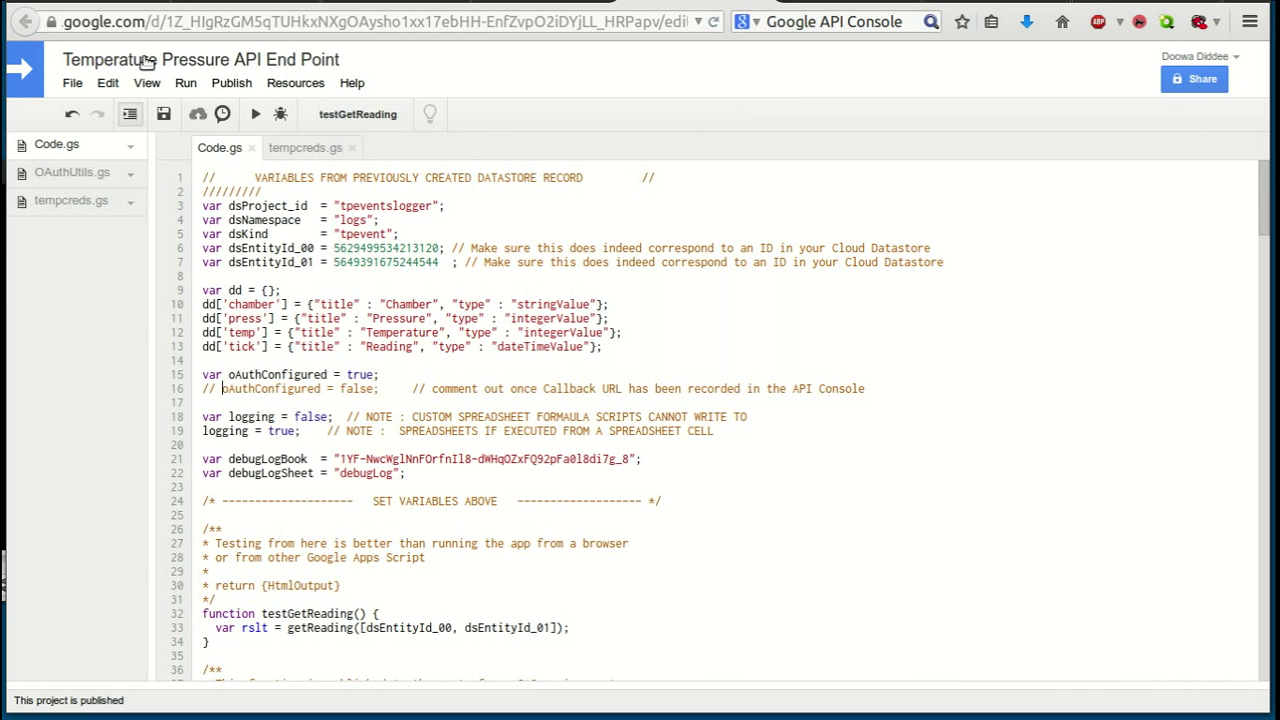
left_click(205, 4)
left_click(659, 424)
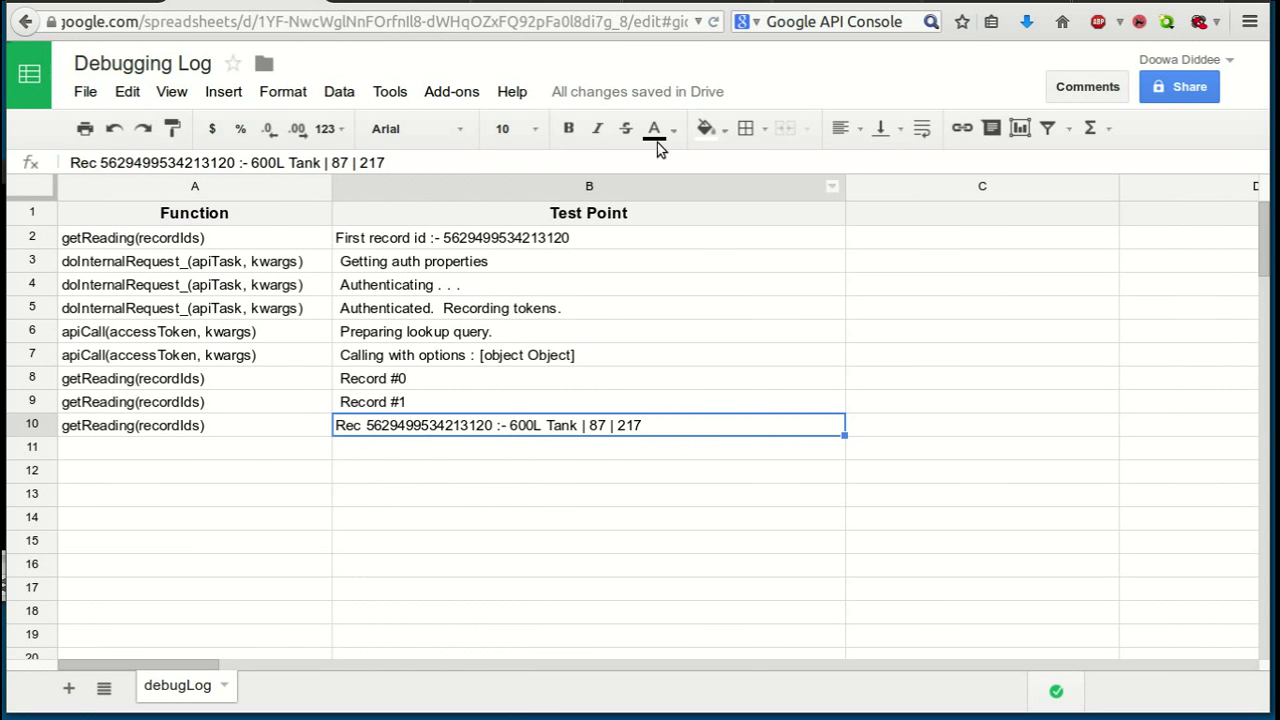
Bring up the endpoint script's project properties
left_click(683, 4)
left_click(72, 84)
left_click(106, 418)
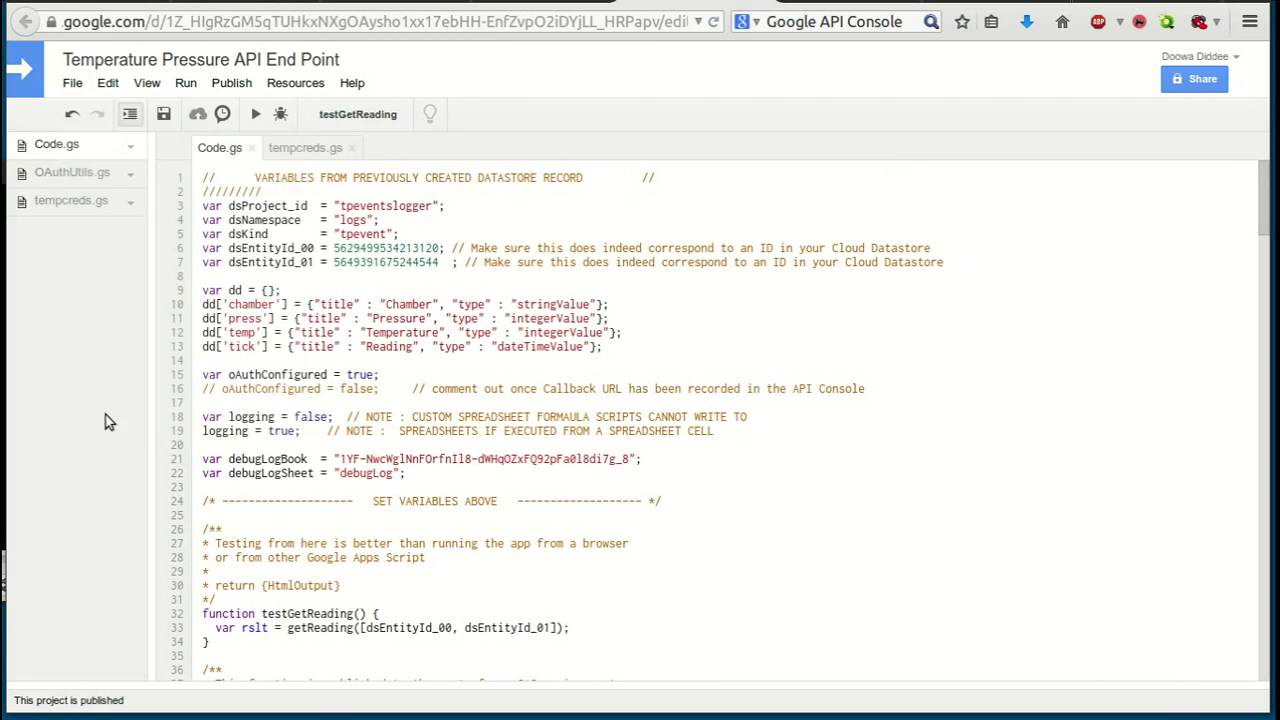
Copy the Temperature Pressure API End Point project key
left_click_drag(712, 441, 475, 438)
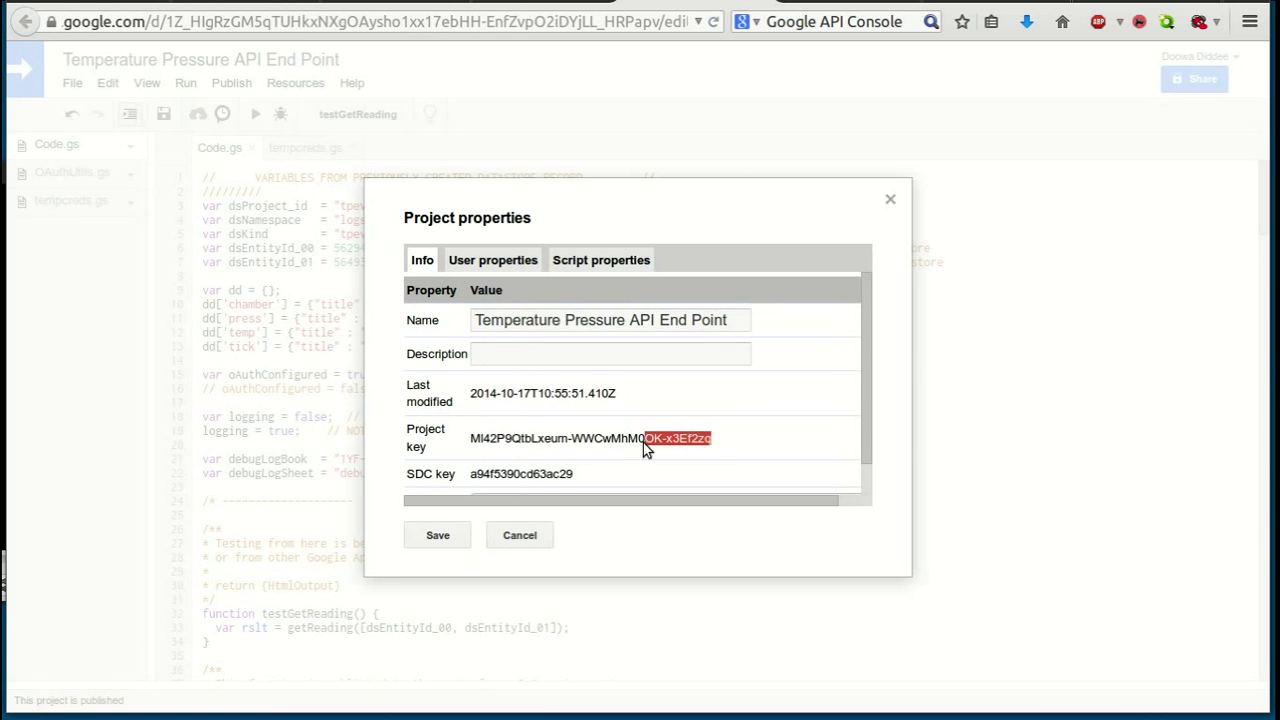
right_click(485, 437)
left_click(529, 450)
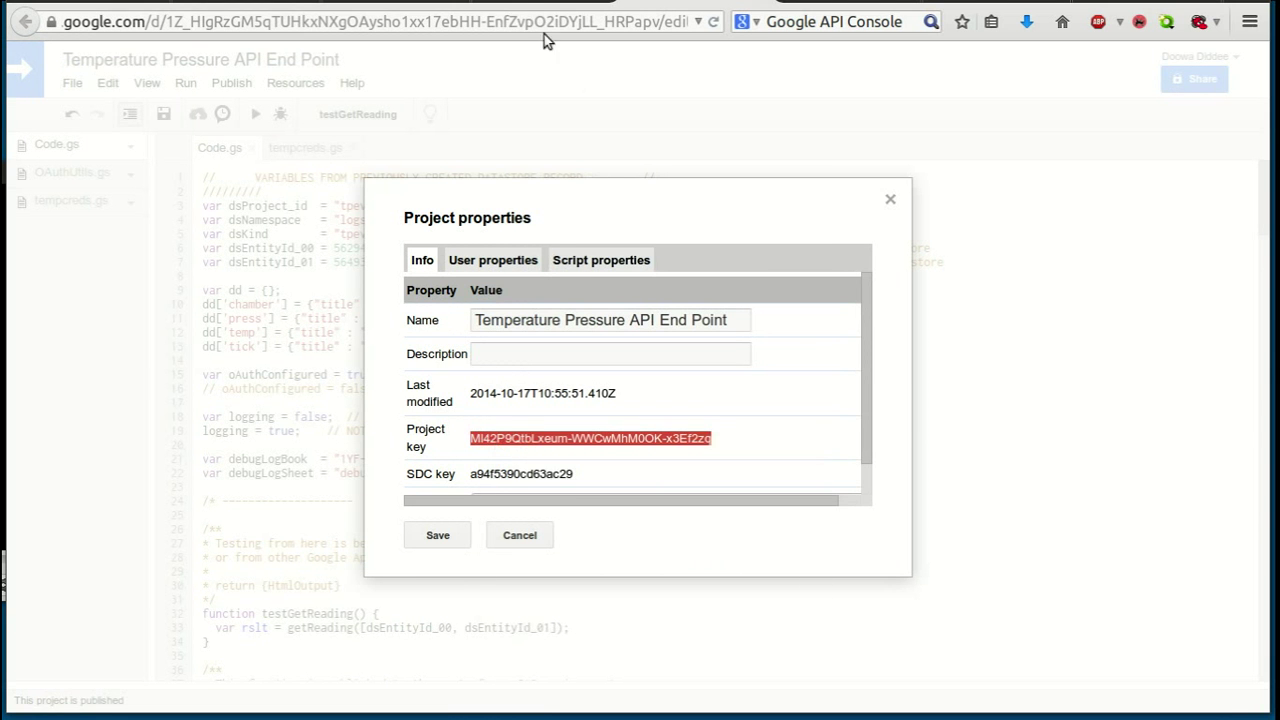
In Temp Press EP demo, add the library by its pasted key at version 2
left_click(527, 4)
left_click(295, 83)
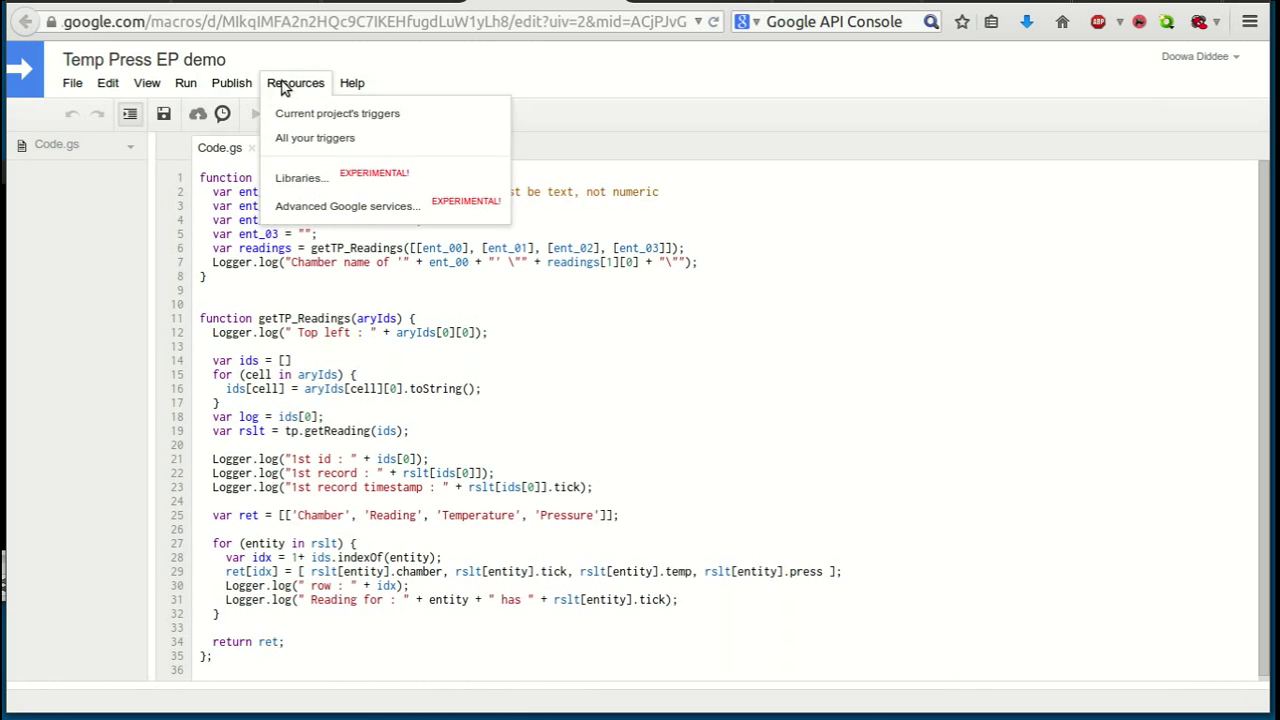
left_click(295, 179)
left_click(483, 458)
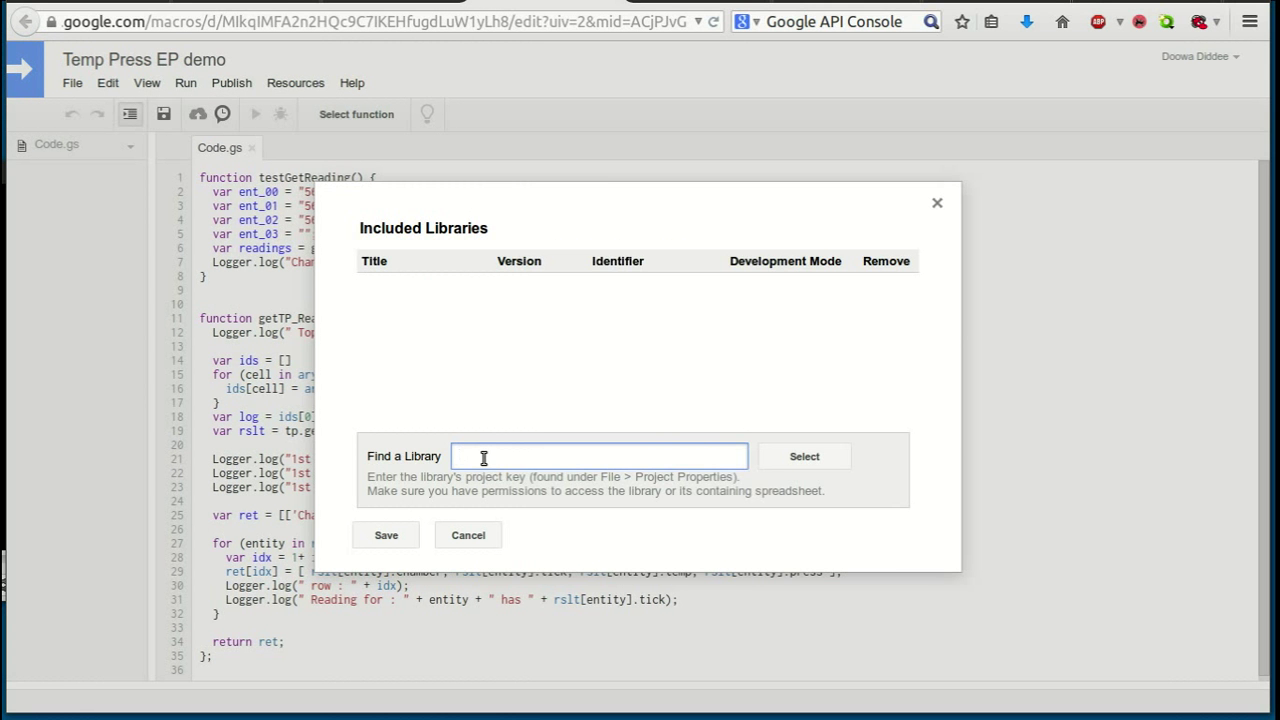
key("ctrl+v")
left_click(781, 458)
left_click(537, 289)
left_click(528, 356)
Set the library identifier to tp and save the included libraries
double_click(626, 289)
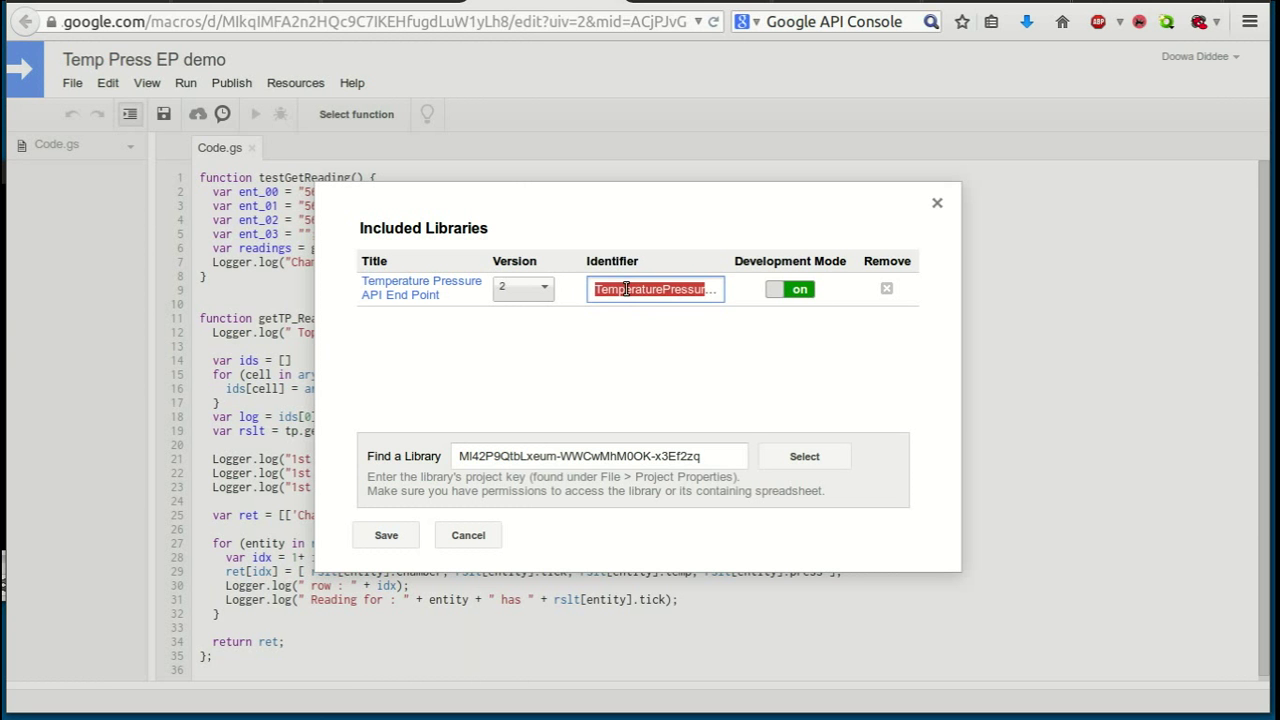
type("tp")
key("Tab")
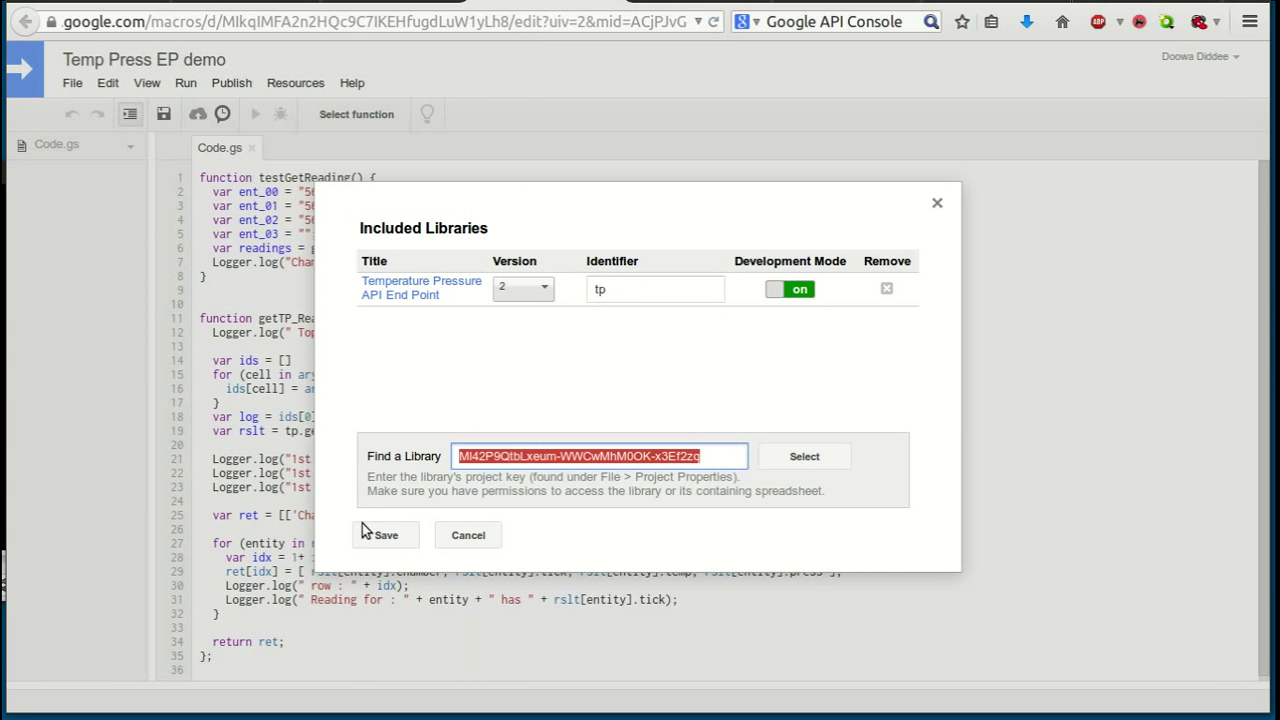
left_click(384, 536)
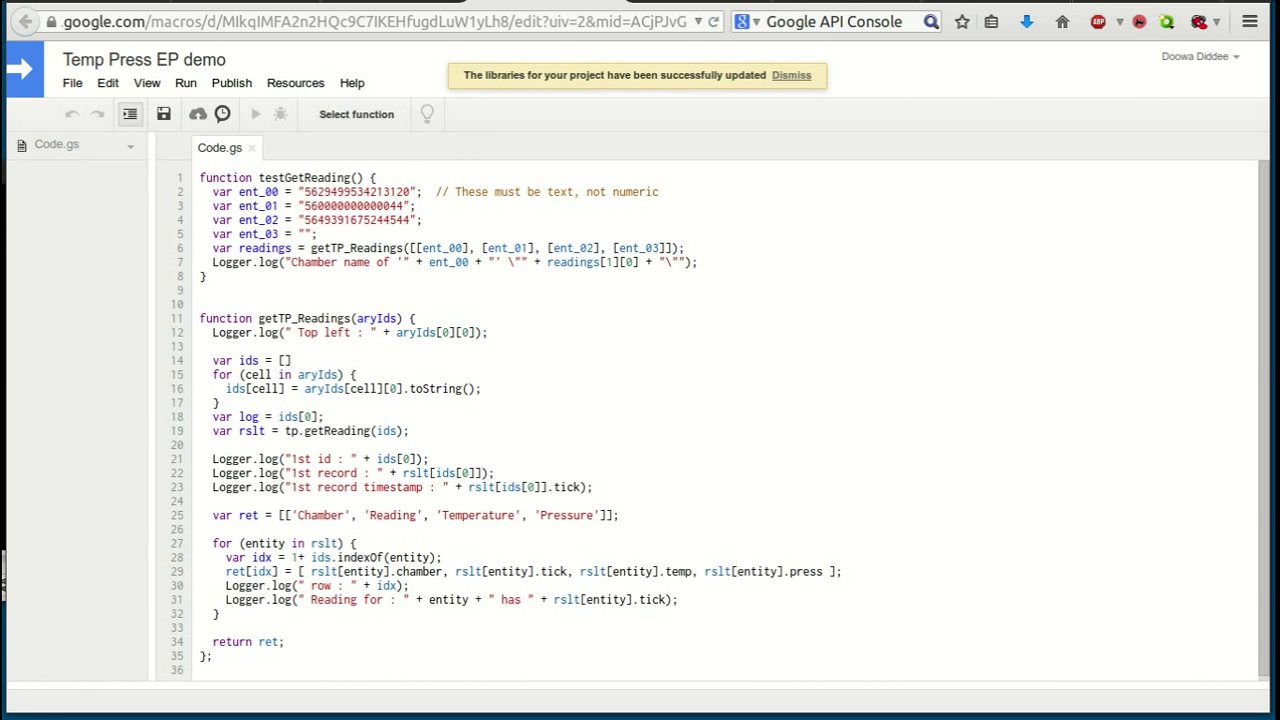
key("ctrl+Tab")
Comment out 'logging = true' in the endpoint Code.gs and save it
left_click(372, 236)
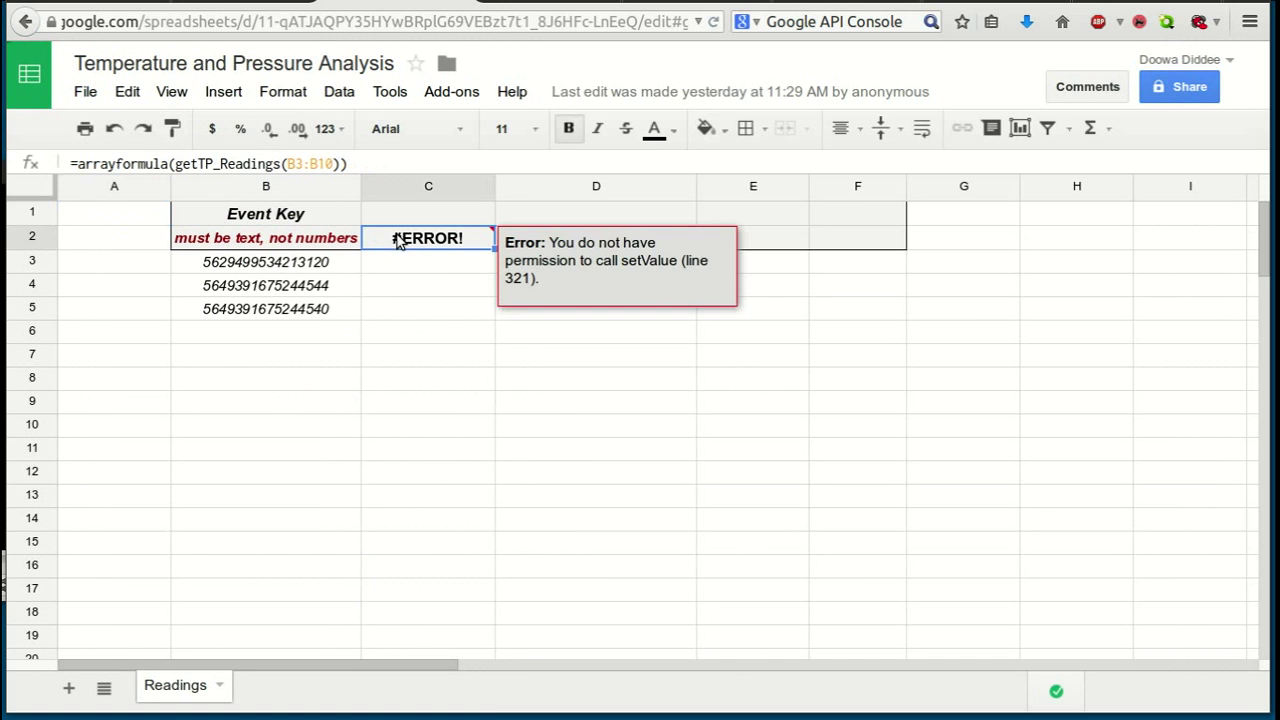
key("ctrl+Tab")
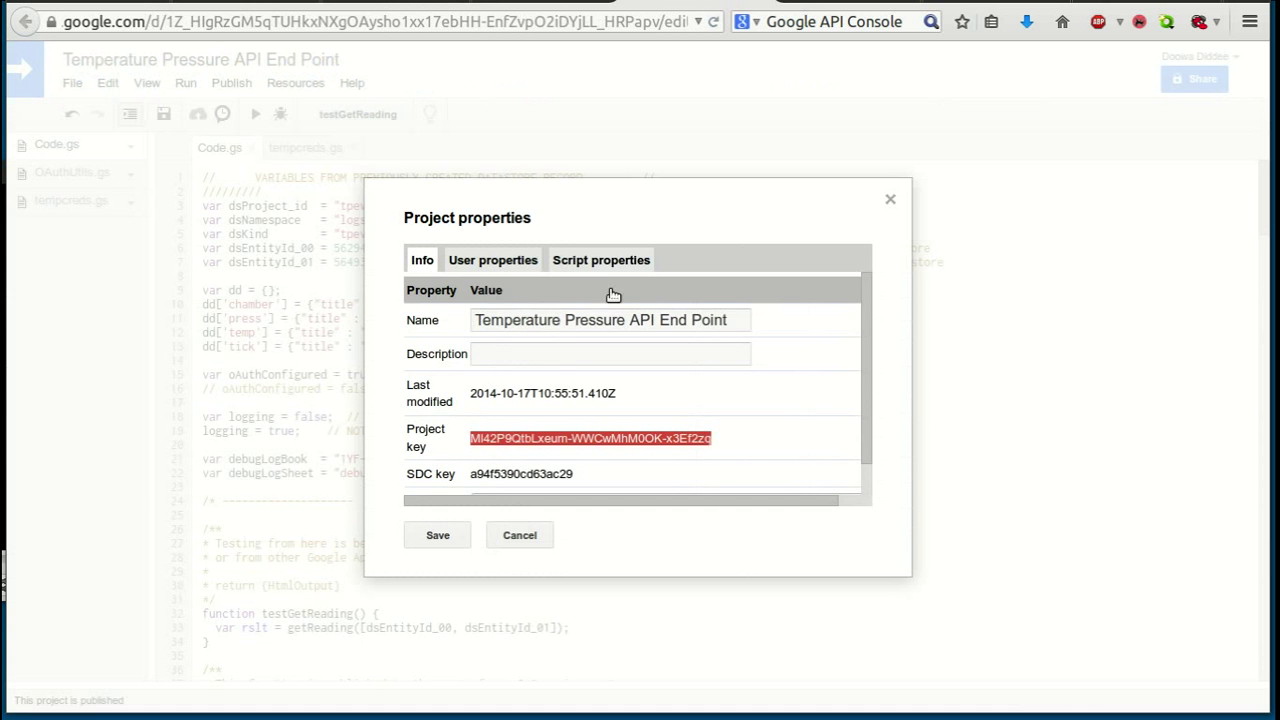
left_click(528, 539)
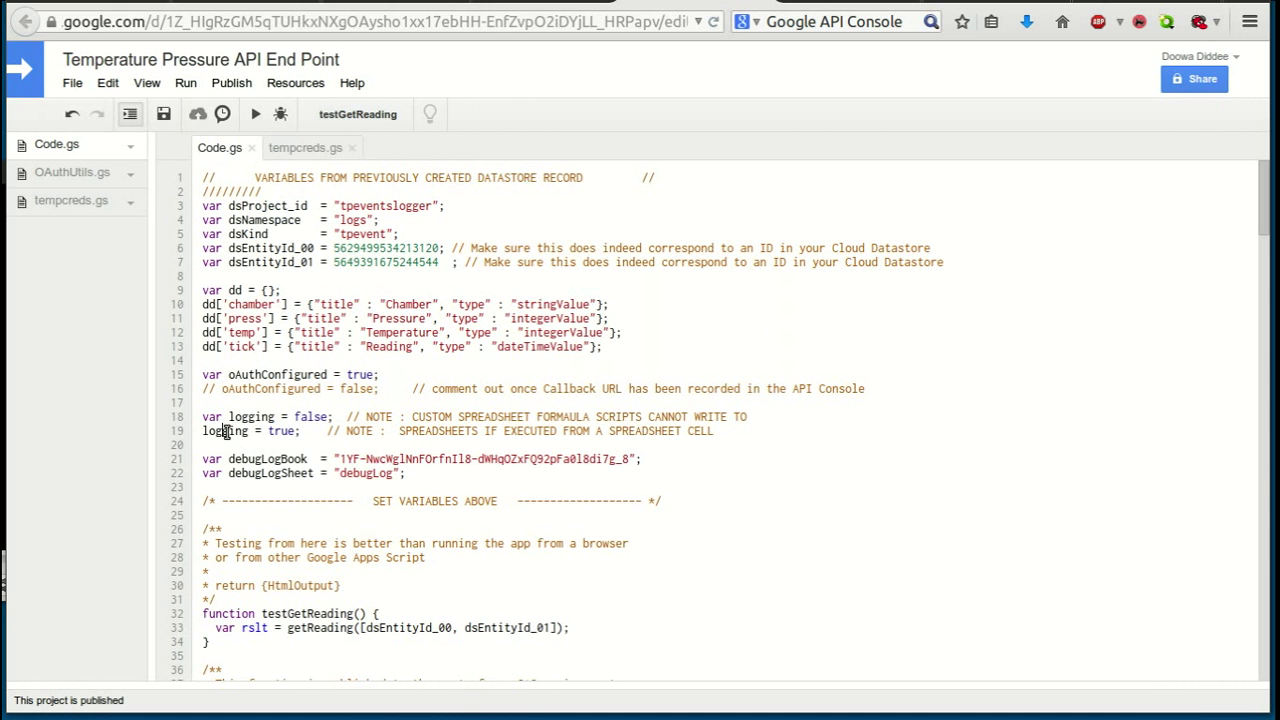
type("//")
left_click(164, 116)
Correct the B5 event key so readings for 600L Tank and Filter Nx79 appear
key("ctrl+Tab")
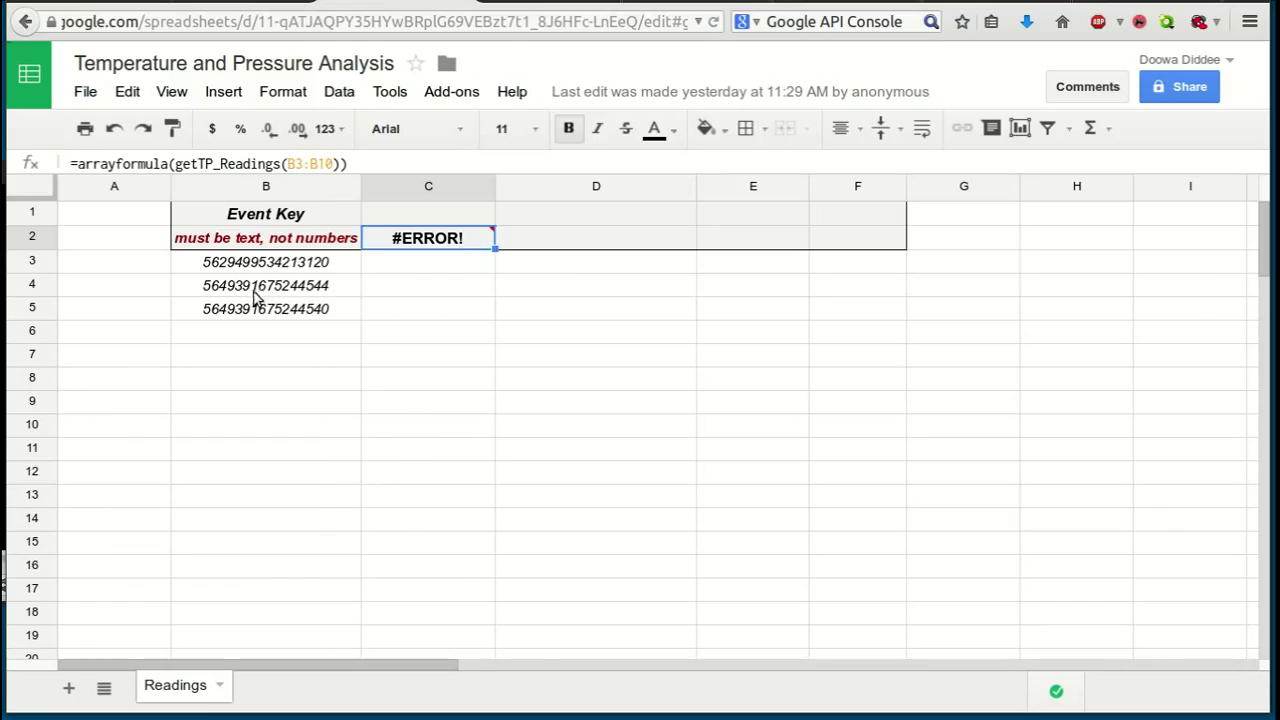
left_click(256, 301)
left_click(146, 162)
key("BackSpace")
key("BackSpace")
key("BackSpace")
type("000")
key("Home")
type("0")
key("Return")
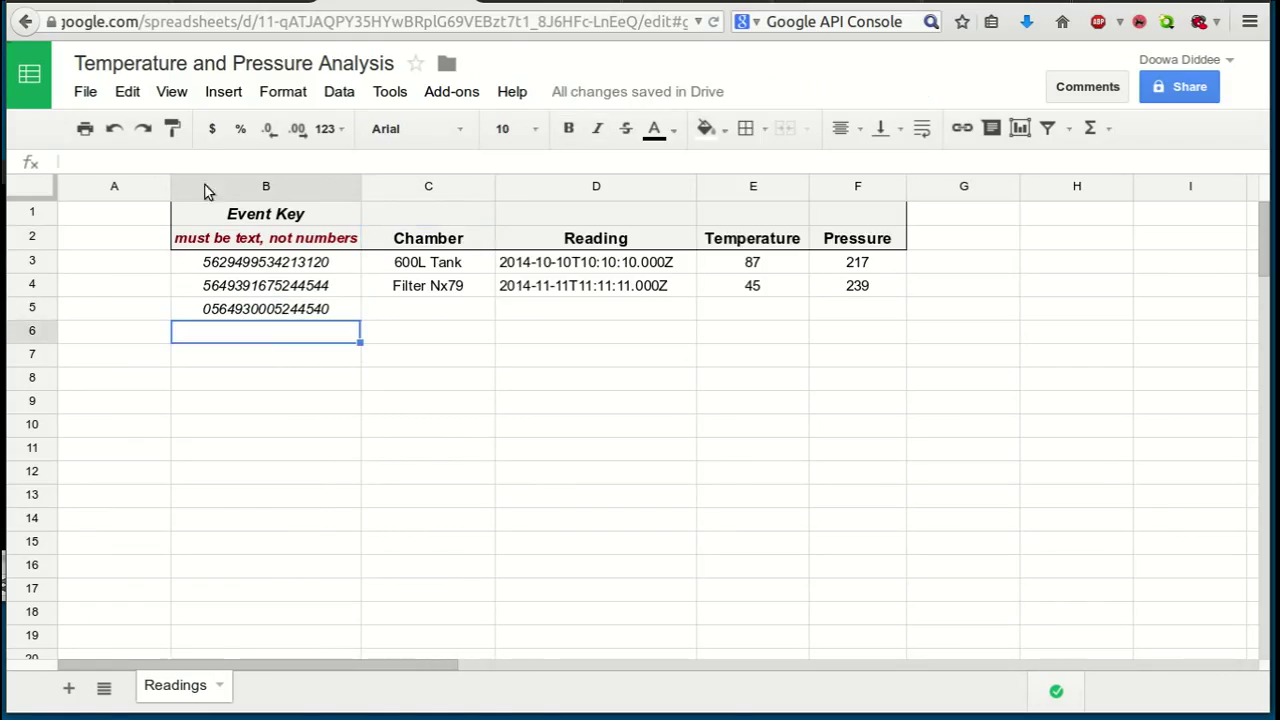